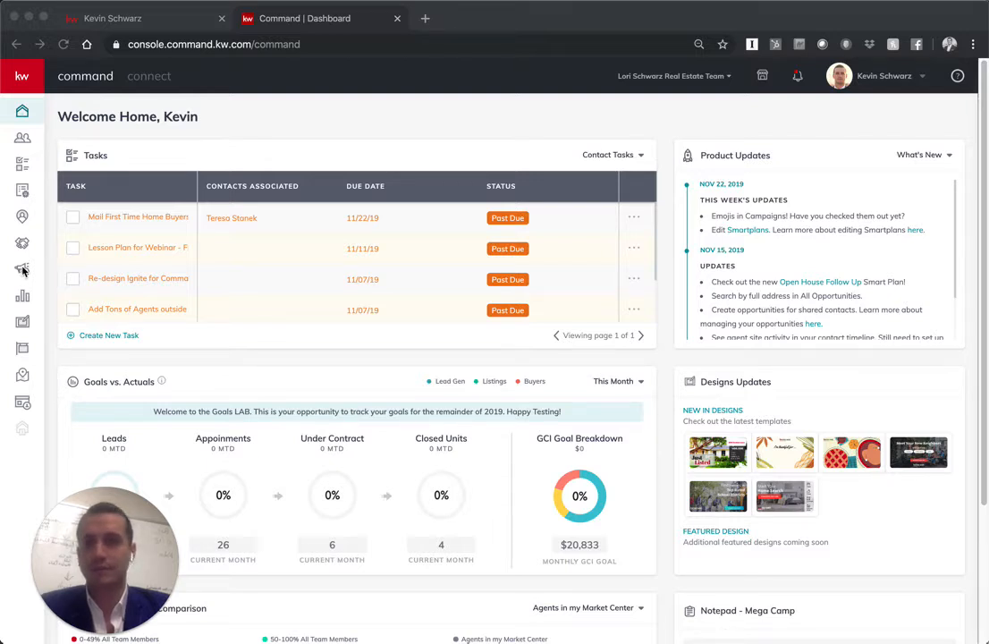
Open the paid campaigns overview and examine the channel results of both completed Advertise Listing campaigns
click(23, 270)
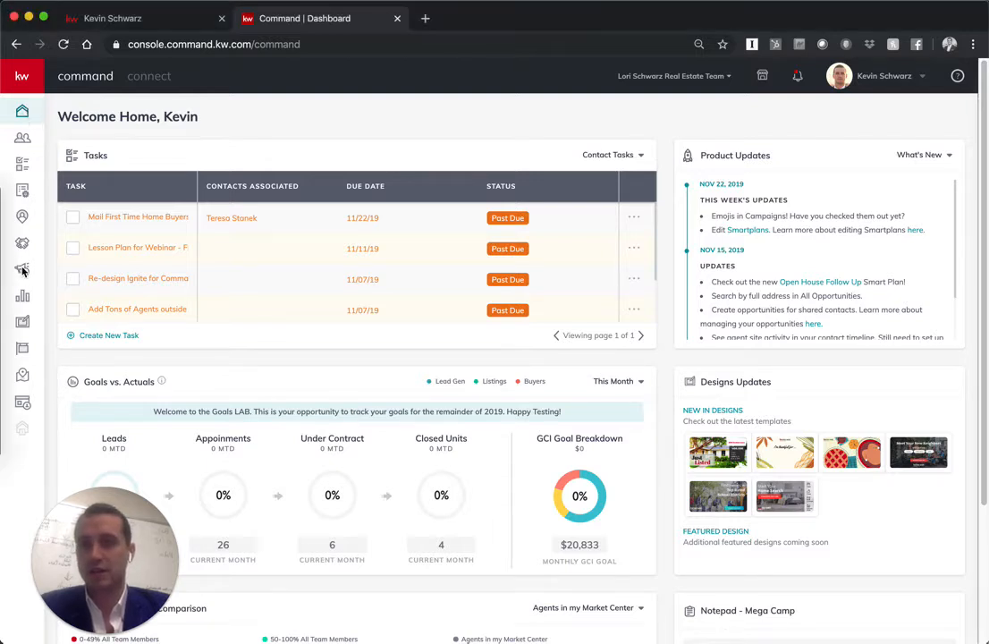
click(26, 273)
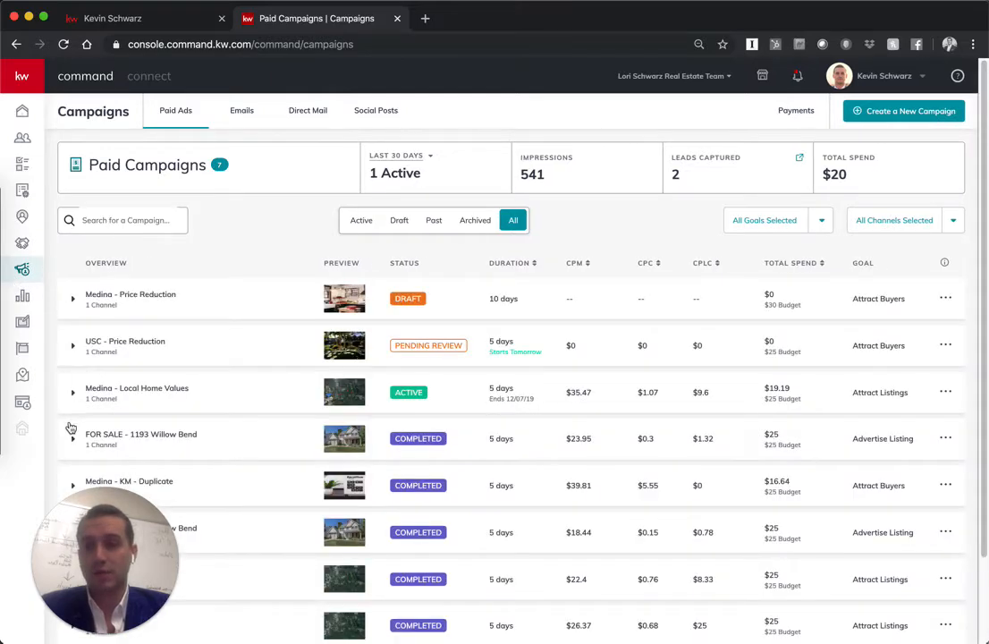
click(73, 441)
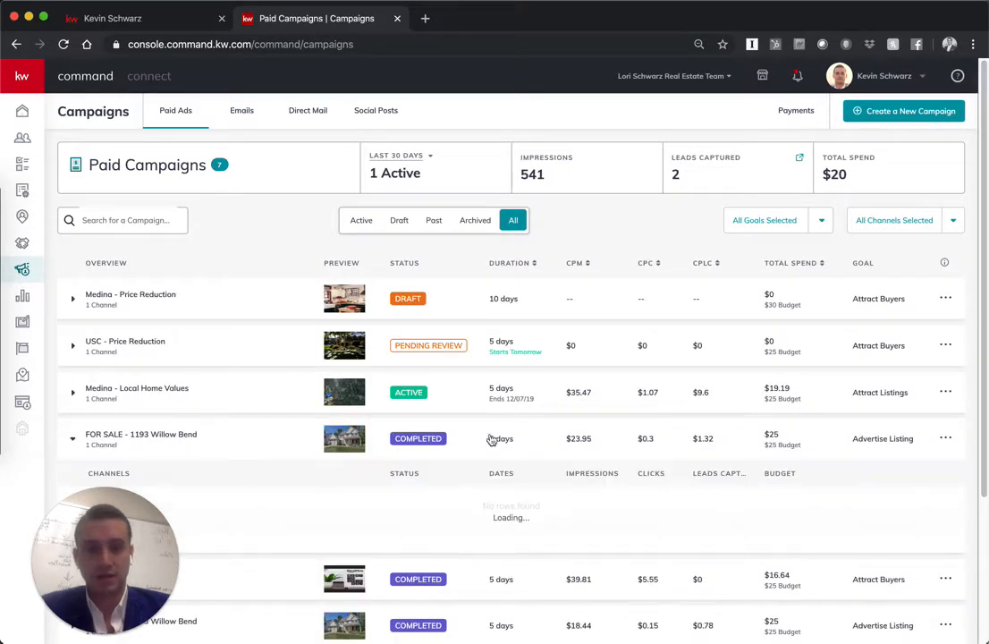
scroll(310, 453, down, 3)
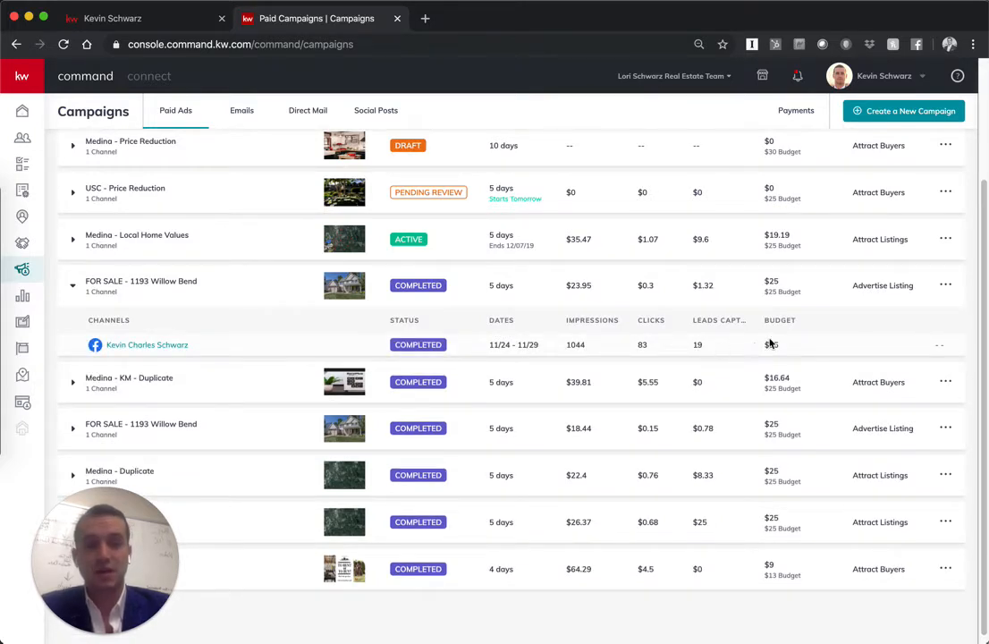
click(74, 427)
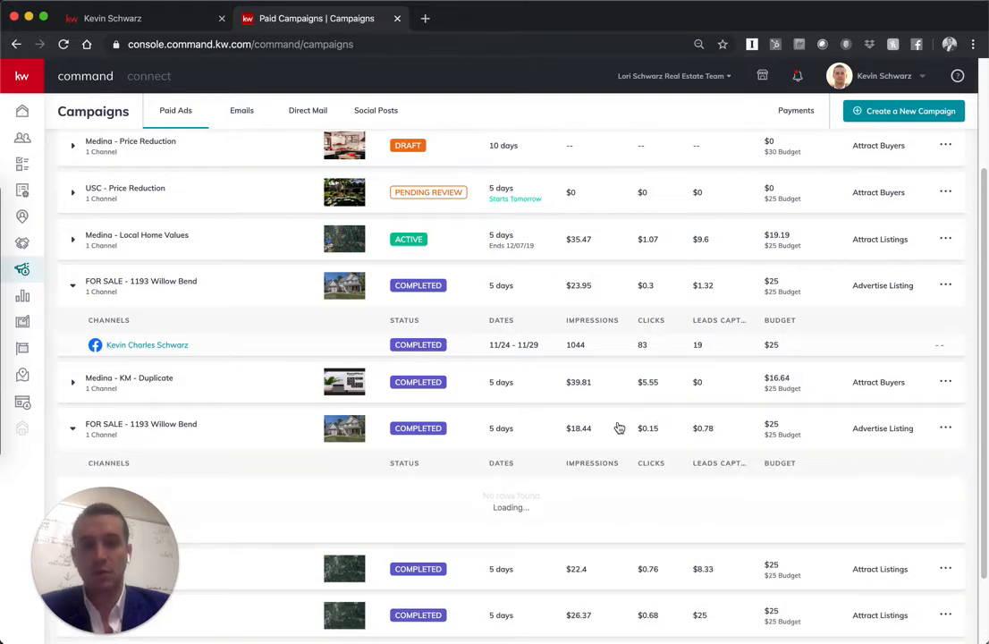
scroll(618, 427, down, 1)
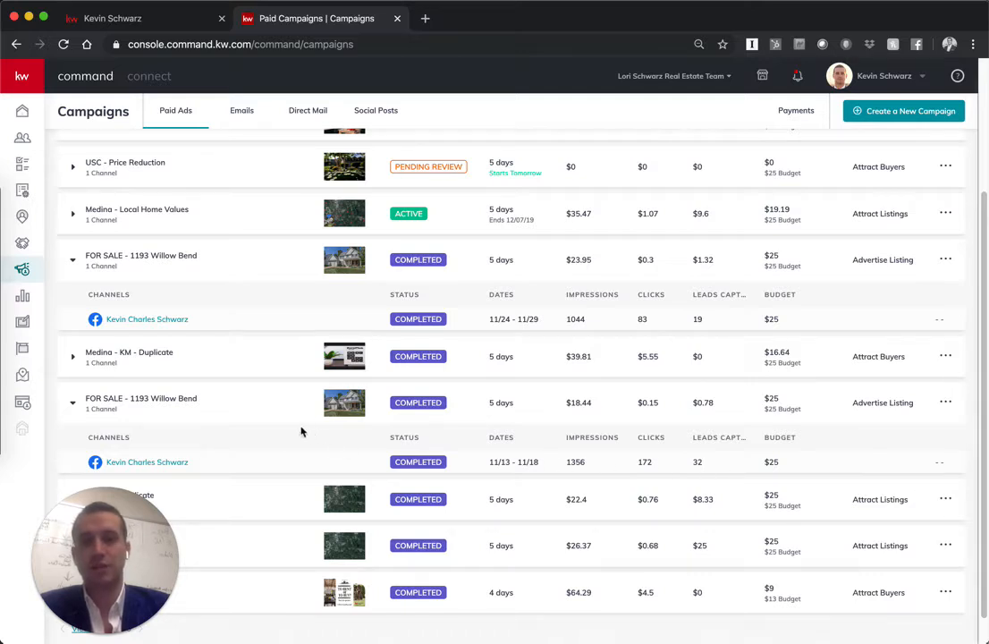
scroll(207, 490, up, 3)
scroll(206, 490, up, 1)
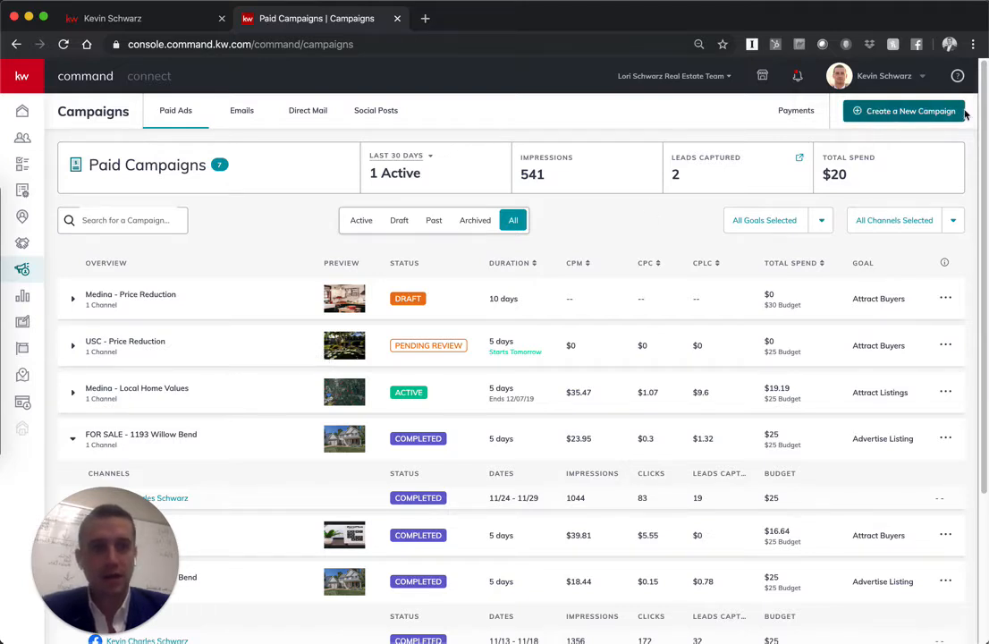
Start a new paid Social Ad campaign and name it "Medina - Price Reductions"
click(877, 111)
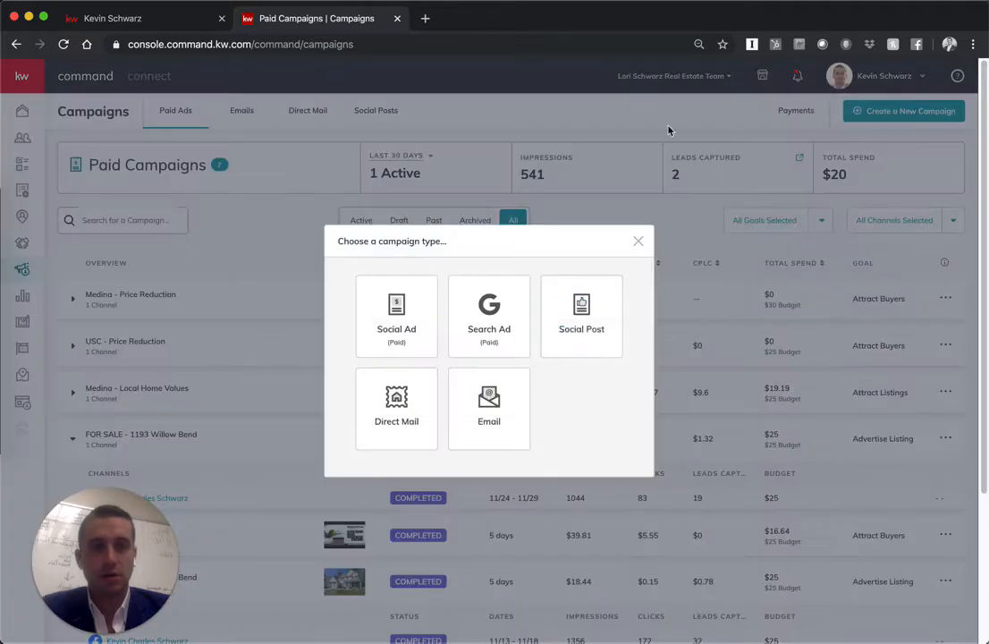
click(425, 346)
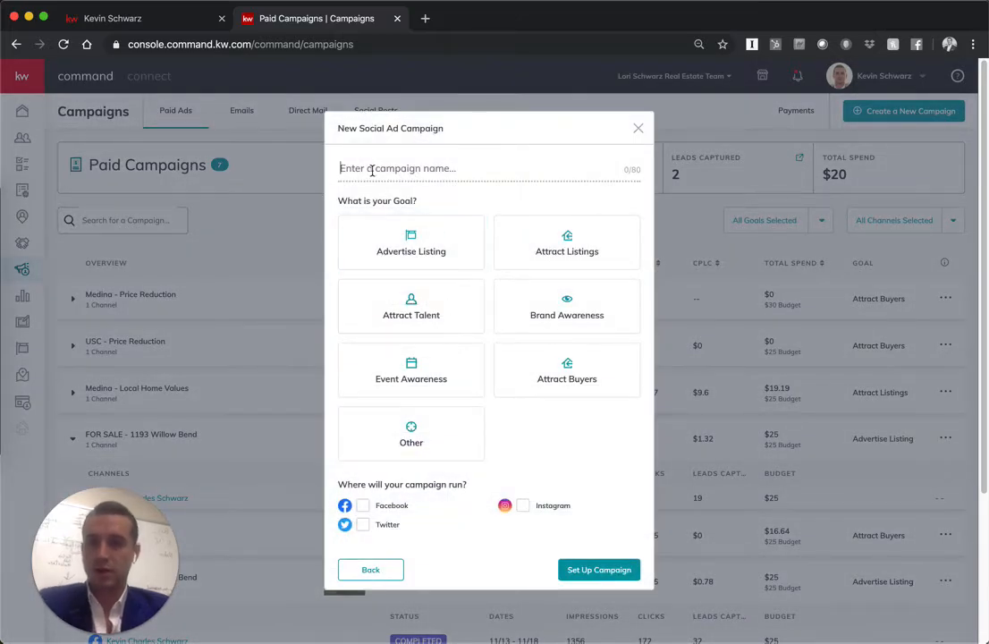
text(Medina - )
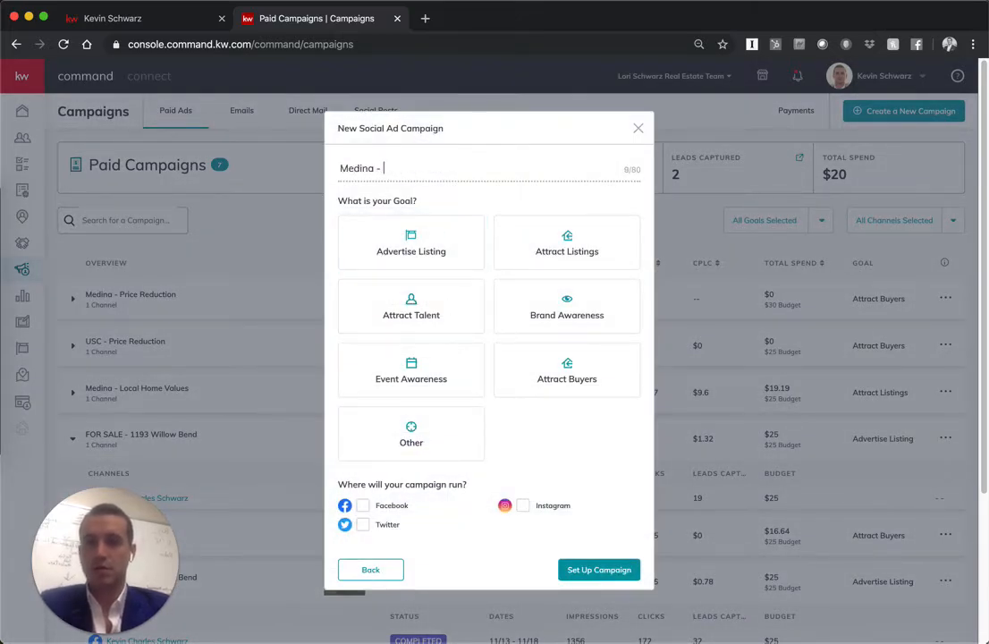
text(Price Reducion)
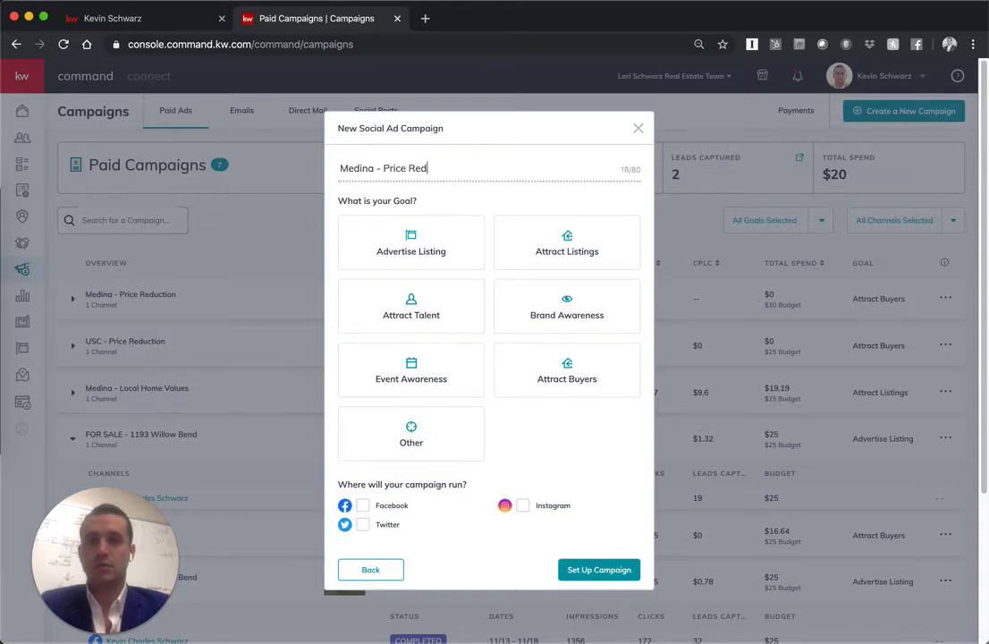
key(BackSpace)
key(BackSpace)
key(BackSpace)
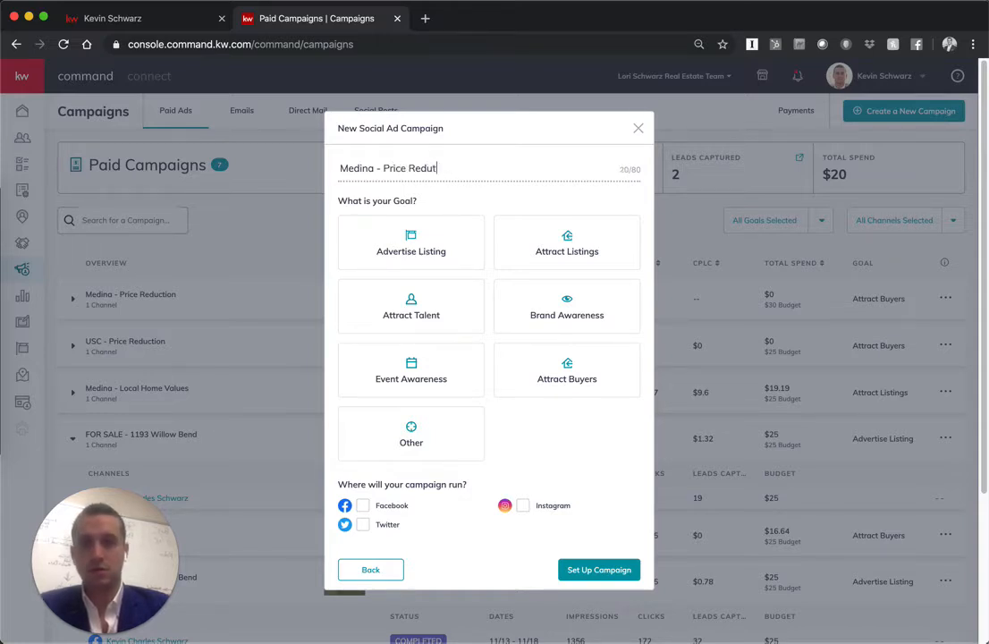
text(tions)
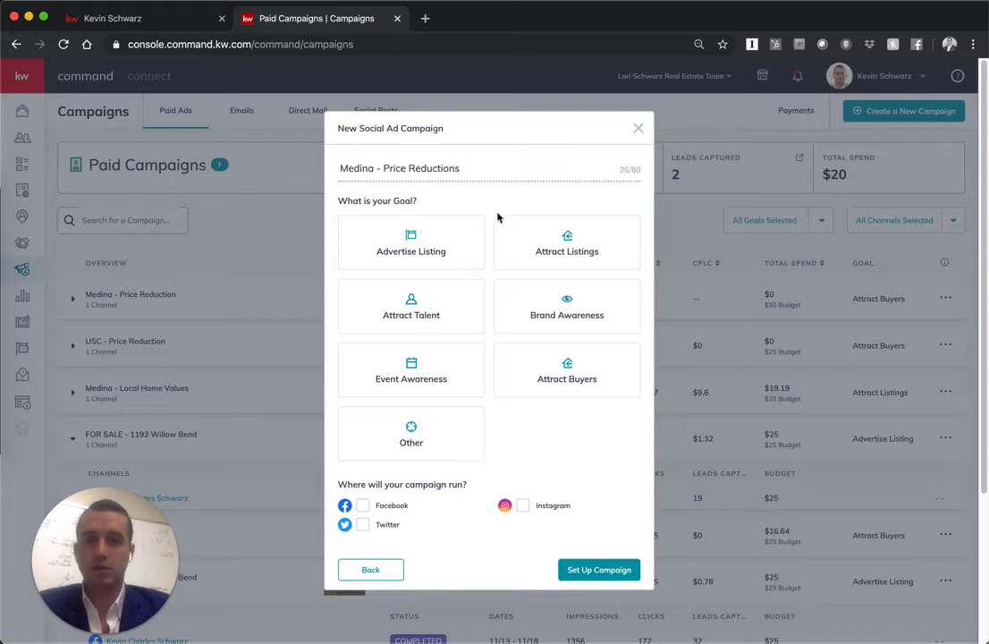
Set the campaign goal to Attract Buyers with Facebook as its channel, and proceed to the campaign setup
click(507, 368)
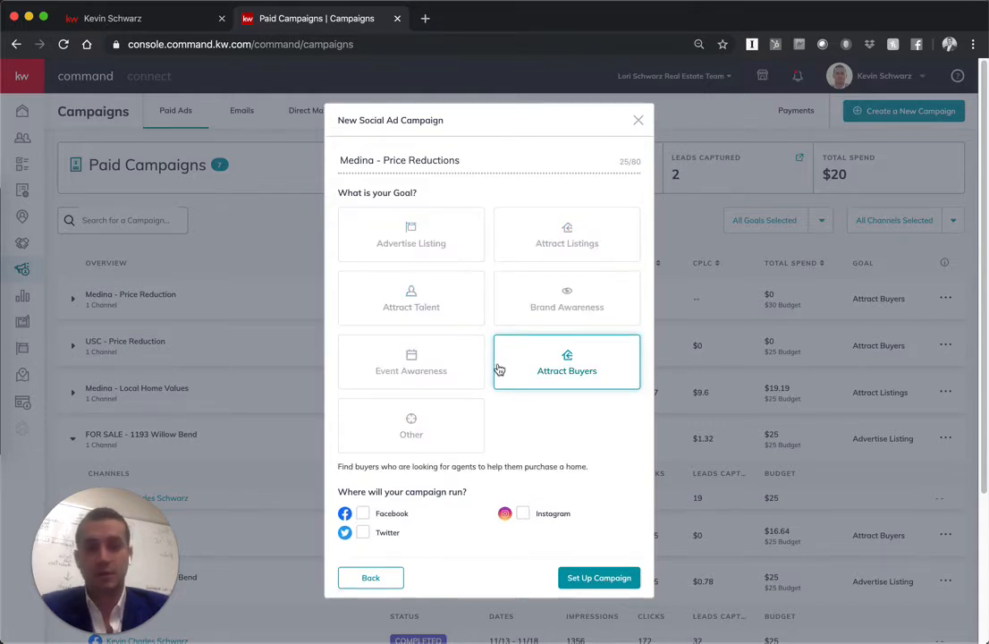
click(363, 515)
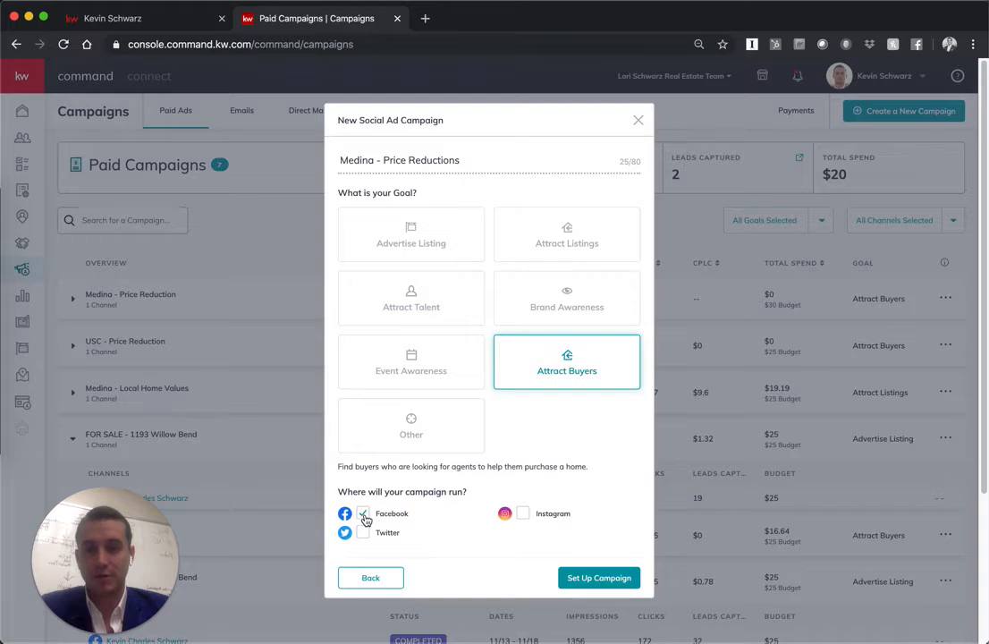
click(570, 579)
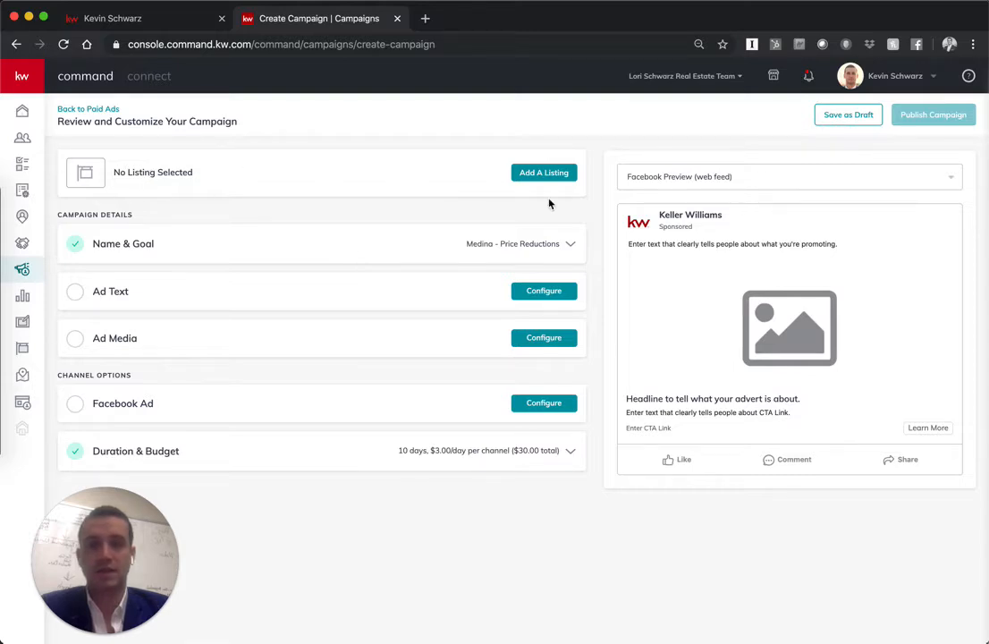
Copy the "Black Friday might be over..." paragraph from the Facebook Ads note into the ad's main copy
click(111, 299)
click(168, 357)
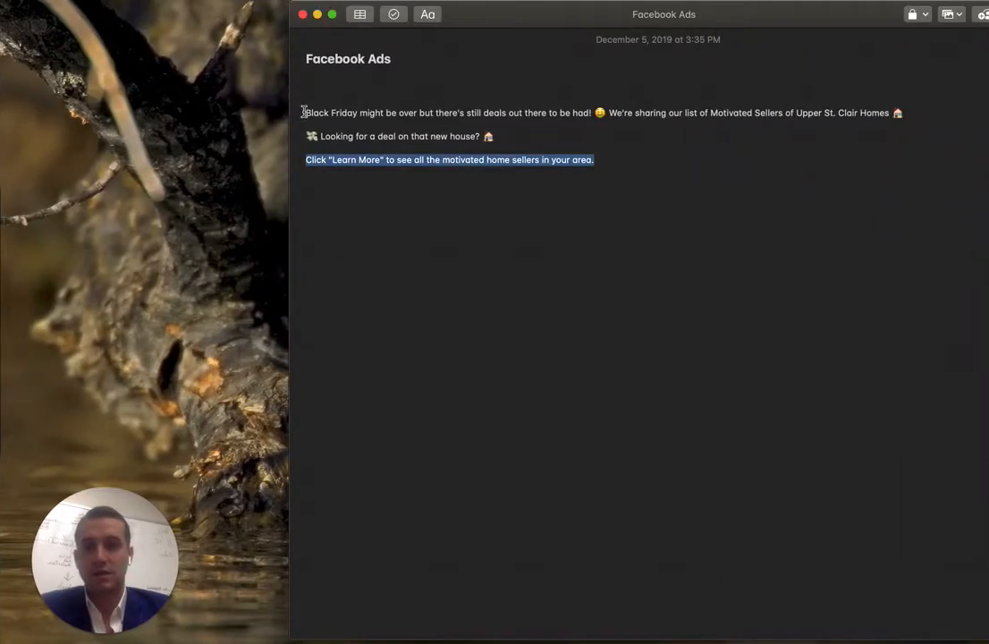
drag(304, 110, 900, 110)
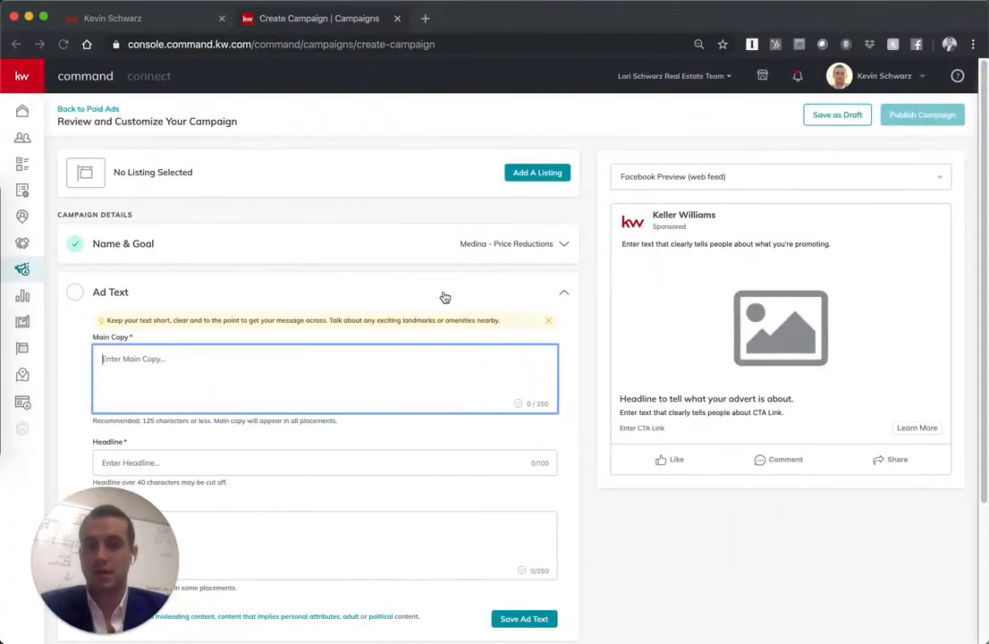
text(Black Friday might be over but there's still deals out there to be had! 🤑 We're sharing our list of Motivated Sellers of Upper St. Clair Homes 🏠)
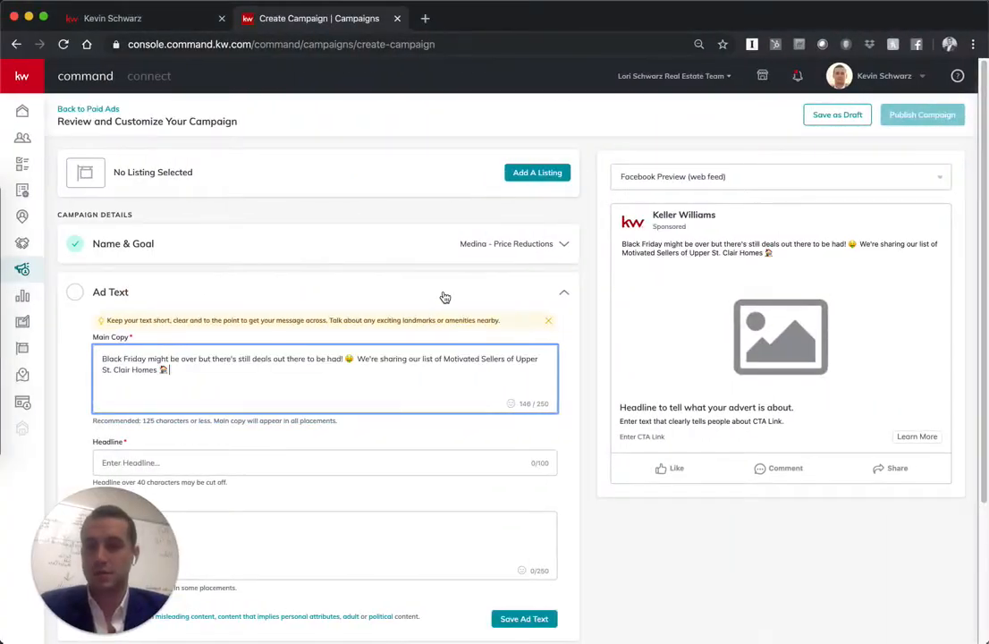
Fill the ad headline with "💸 Looking for a deal on that new house? 🏠" from the Facebook Ads note
click(246, 458)
key(ctrl+Right)
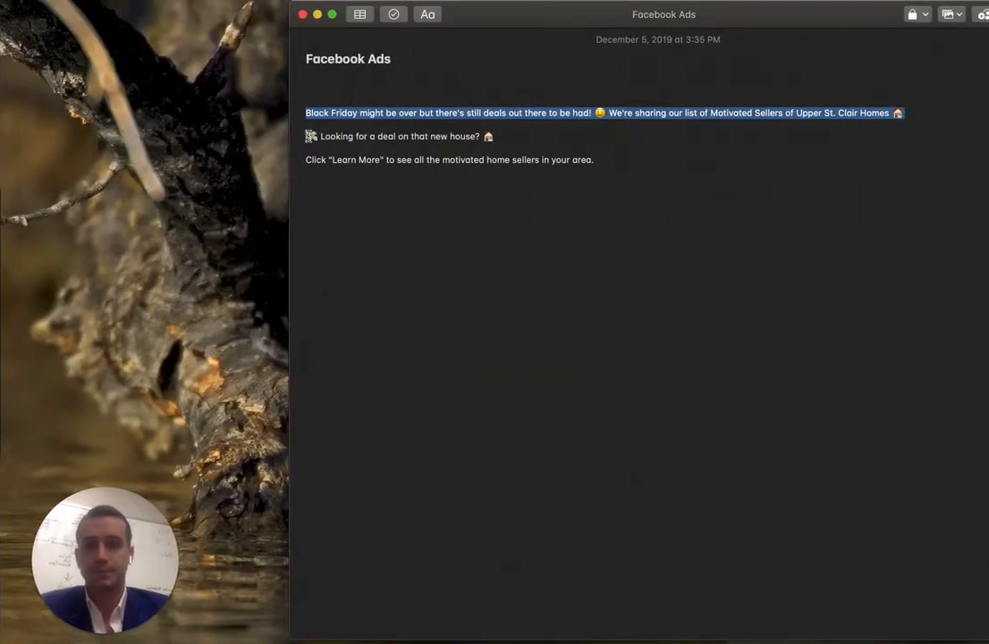
drag(306, 136, 488, 135)
key(ctrl+Left)
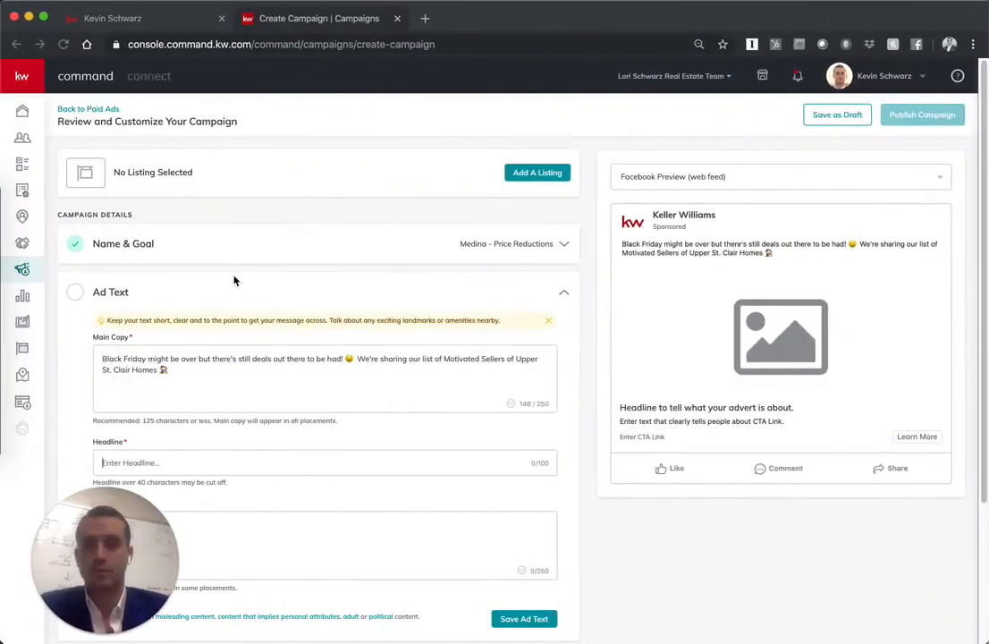
text(💸 Looking for a deal on that new house? 🏠)
Copy "Click "Learn More" to see all the motivated home sellers in your area." from the note into the ad description
key(ctrl+Right)
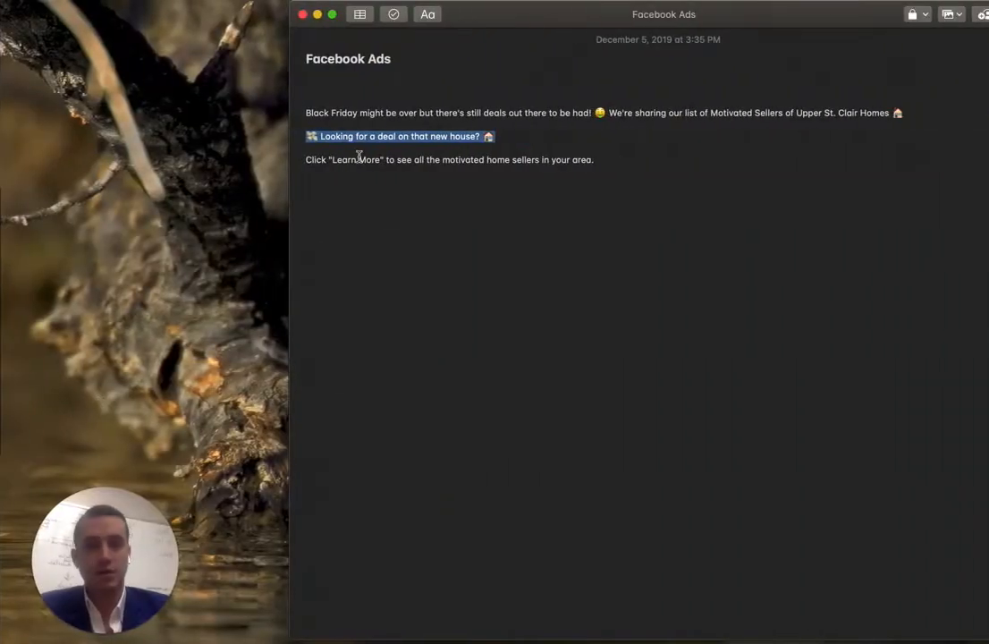
drag(307, 162, 599, 161)
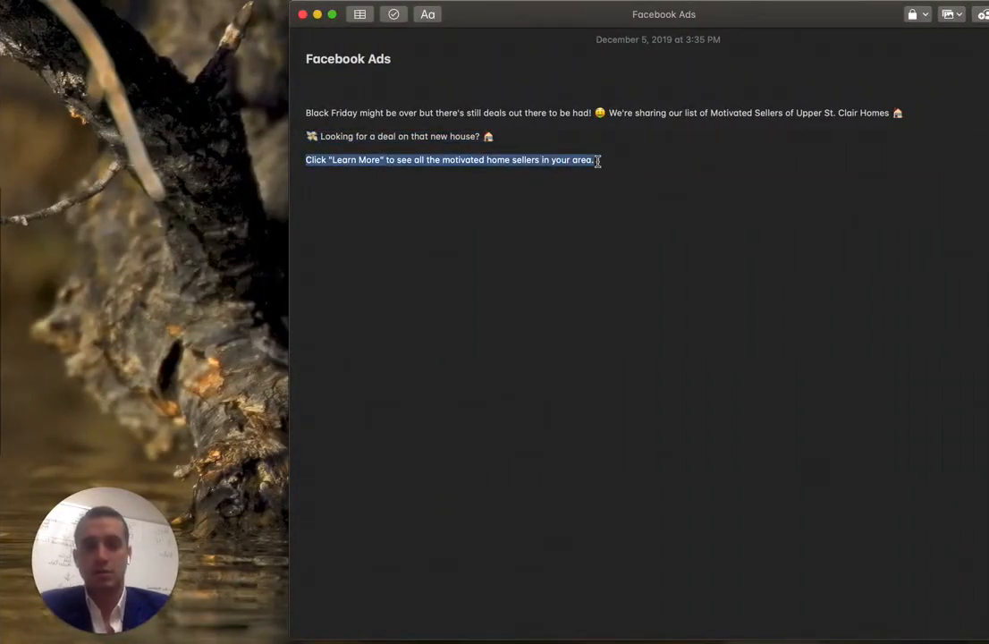
key(super+c)
key(ctrl+Left)
click(206, 526)
key(super+v)
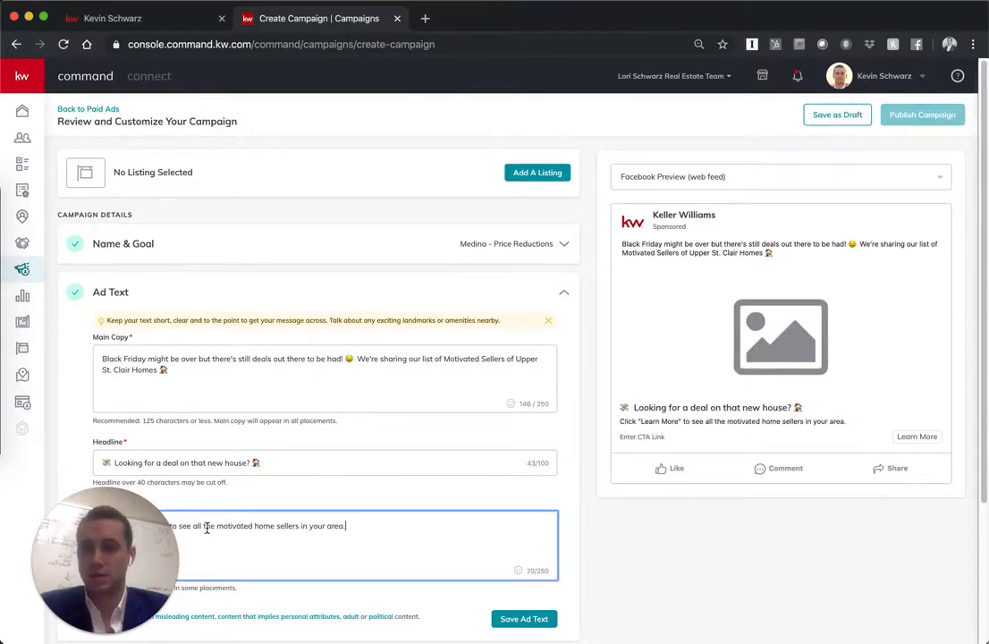
Replace "Upper St. Clair" with "Medina" in the main copy and save the ad text
scroll(205, 527, down, 3)
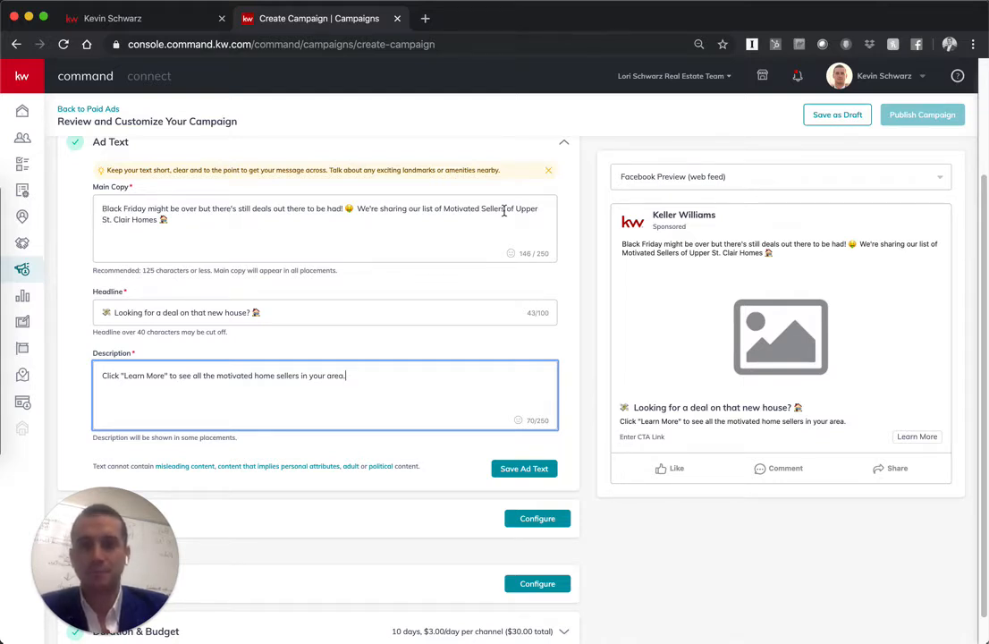
drag(519, 208, 131, 219)
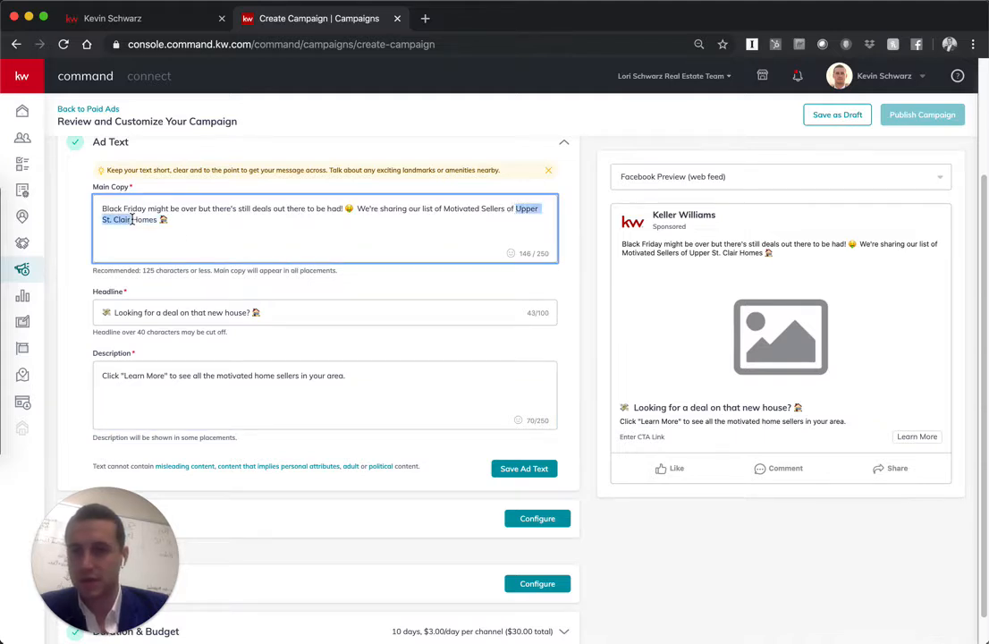
key(BackSpace)
text(Medina)
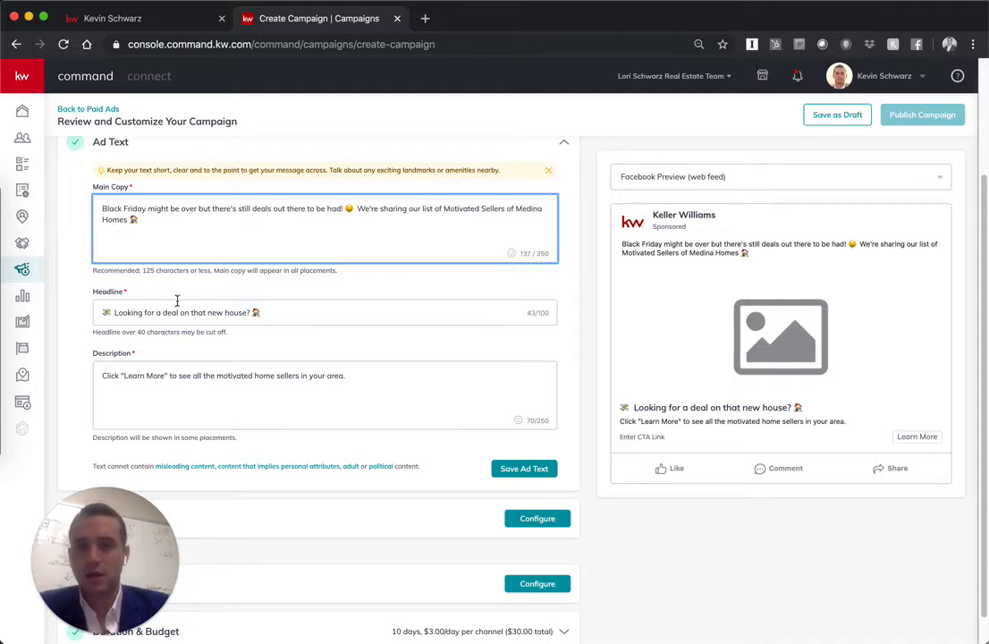
click(64, 258)
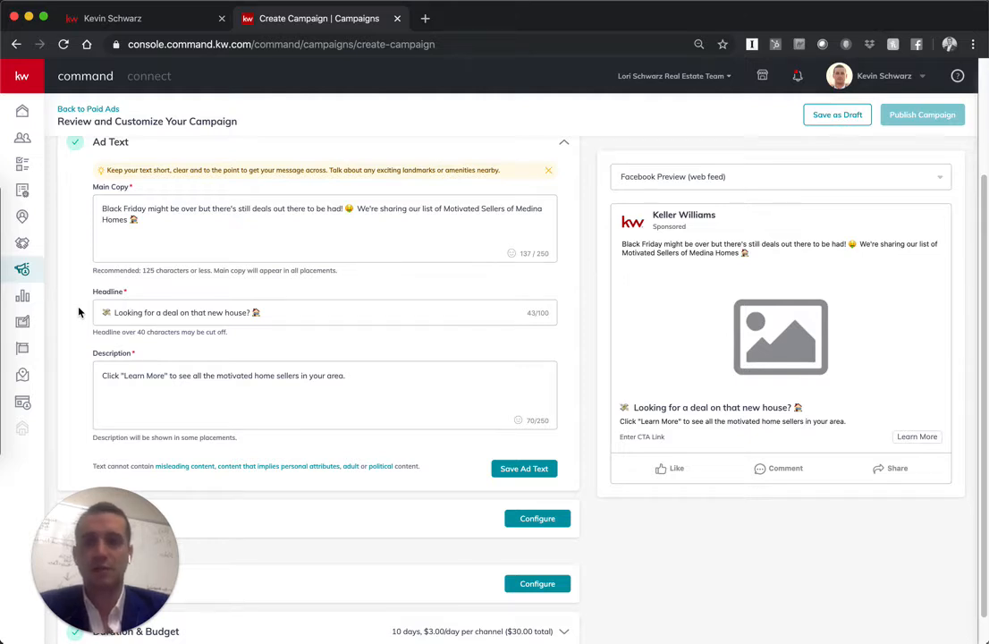
scroll(74, 375, down, 1)
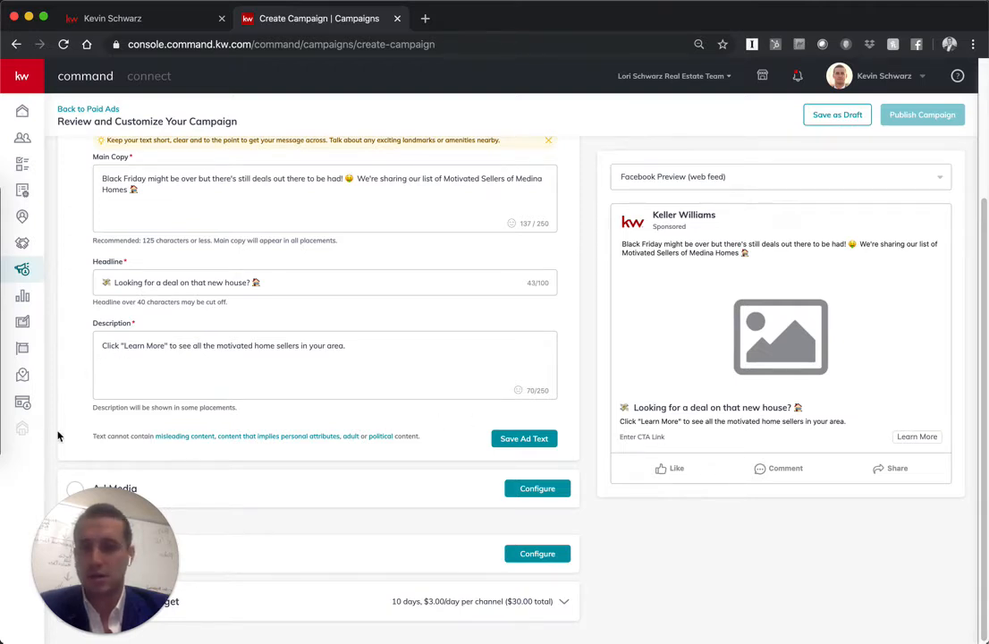
click(511, 438)
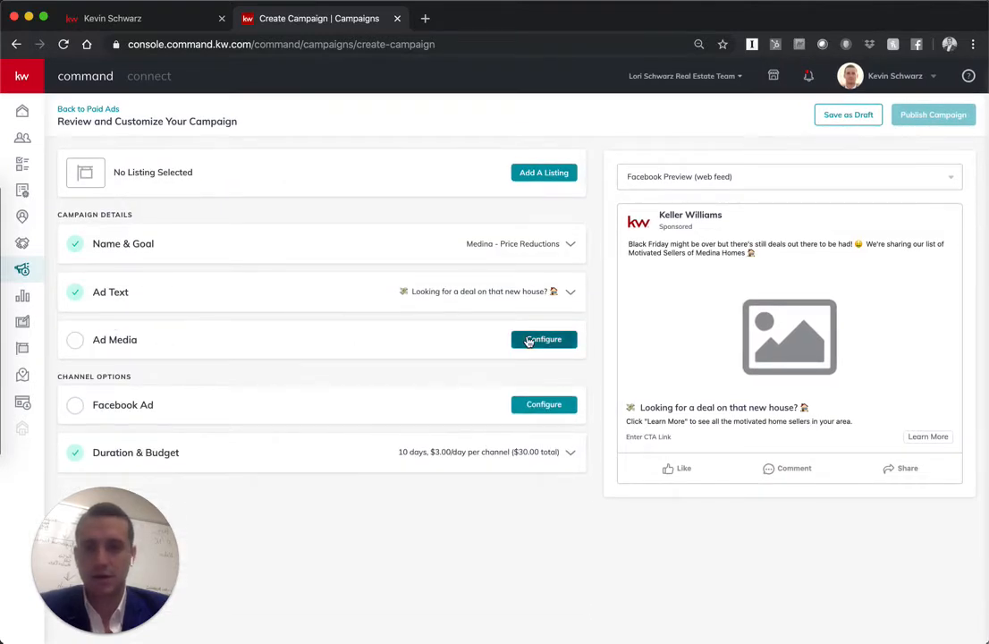
Set the ad media type to Multiple Images and open the file picker for uploading the first image
click(529, 341)
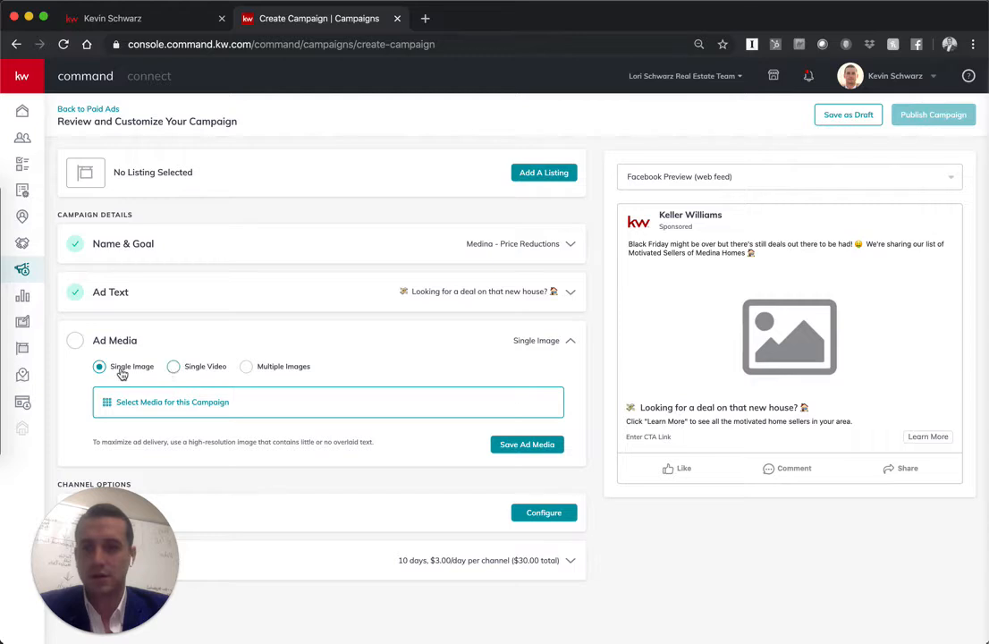
click(247, 367)
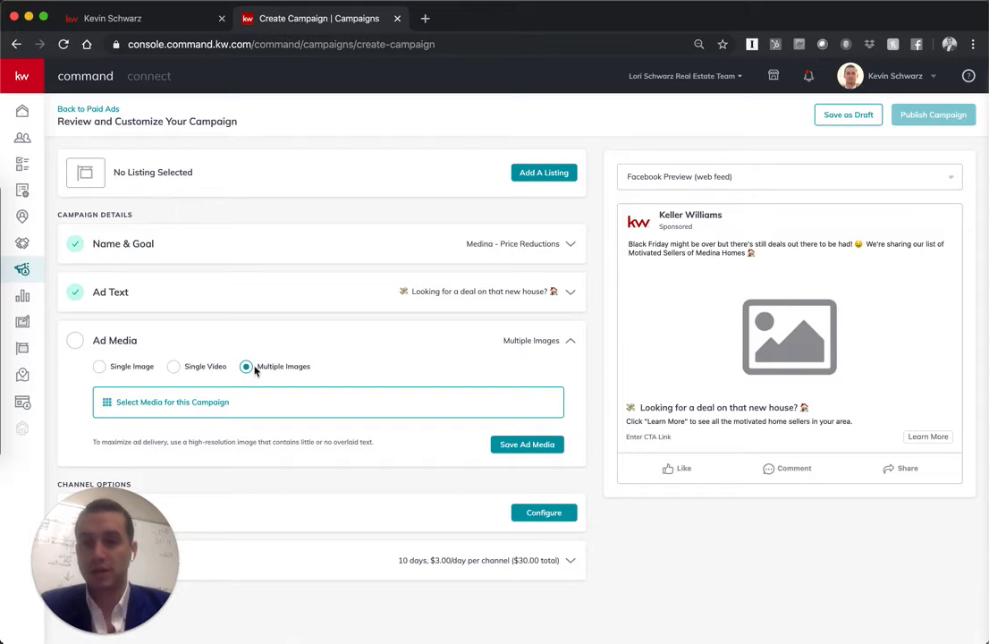
click(148, 402)
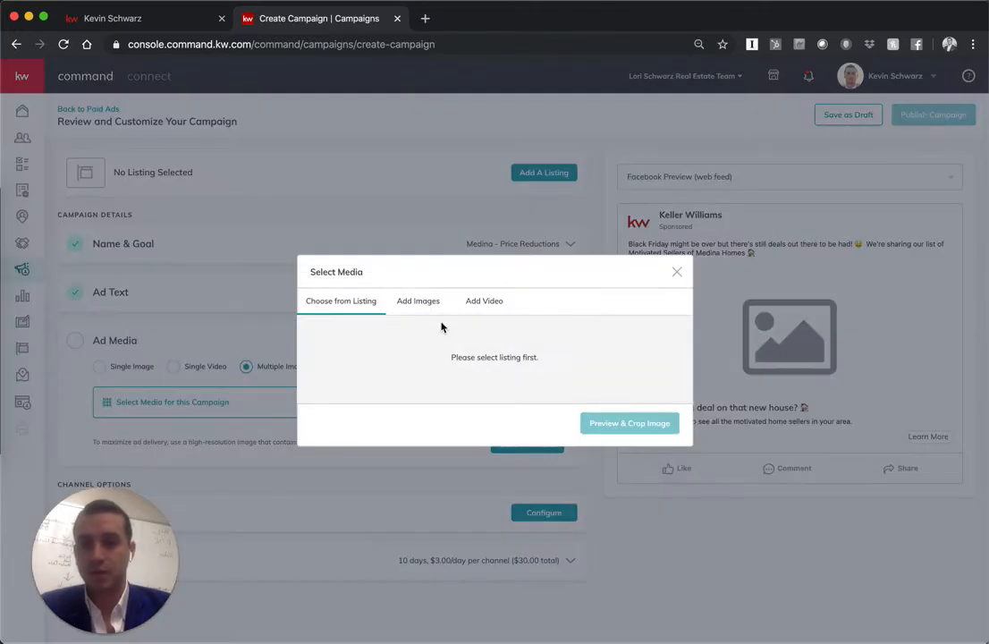
click(421, 303)
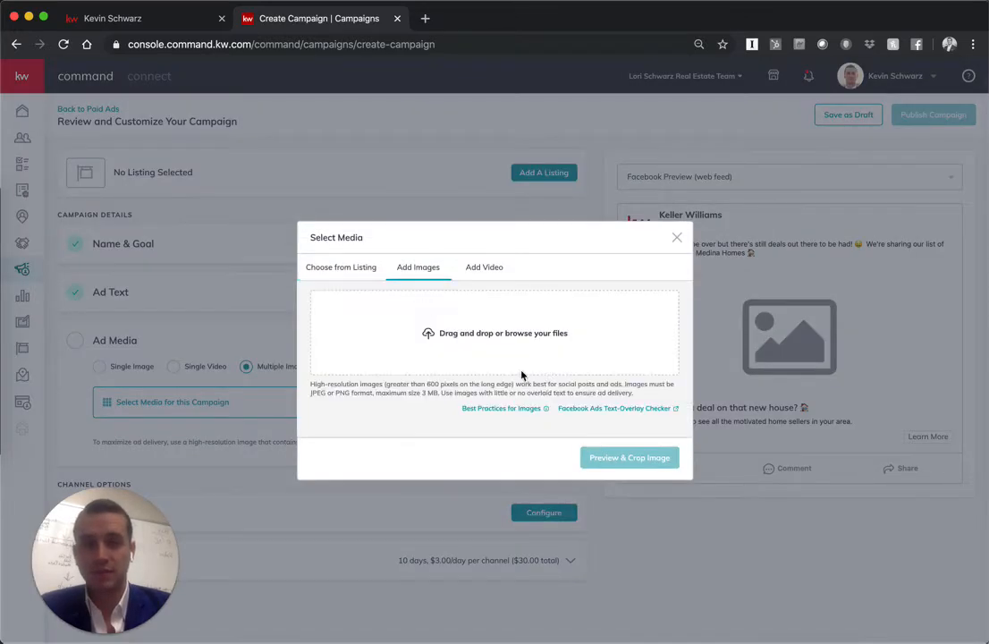
click(462, 334)
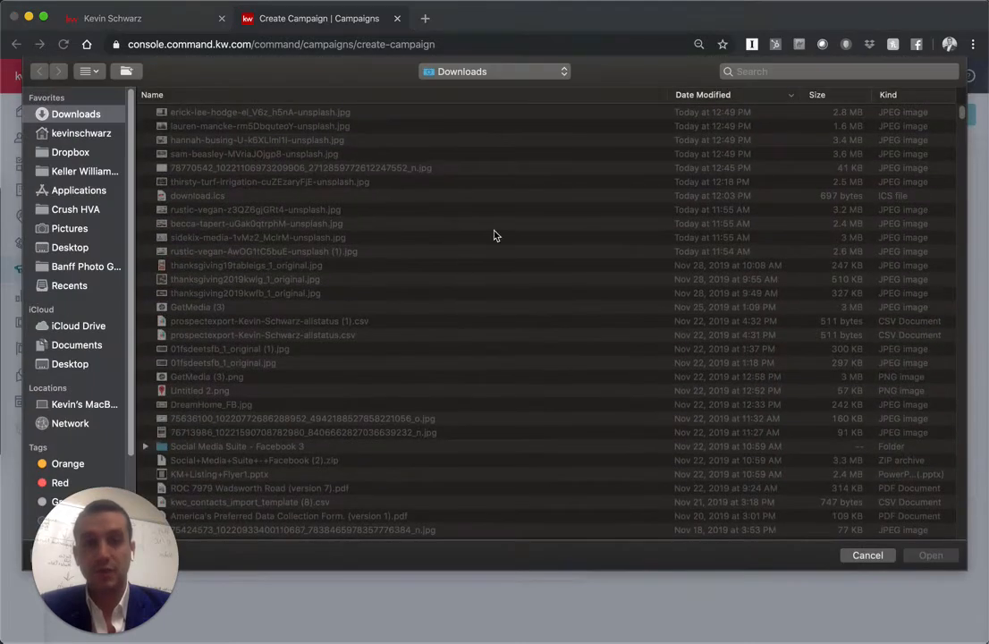
Preview the dining-room photo ending in "el_V6z_h5nA-unsplash.jpg" in Downloads and upload it as the first ad image
click(267, 115)
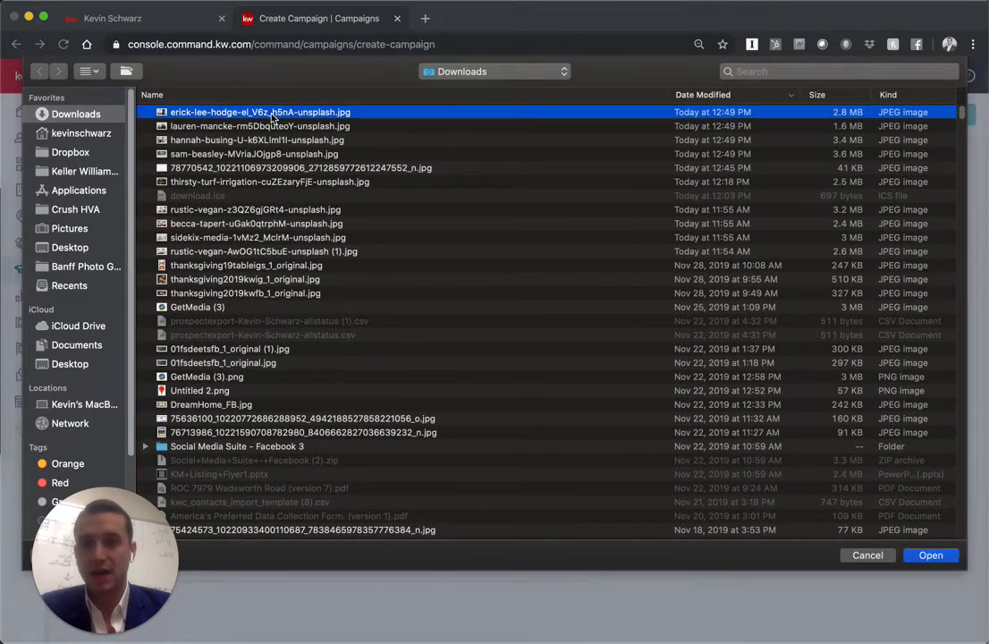
key(space)
key(space)
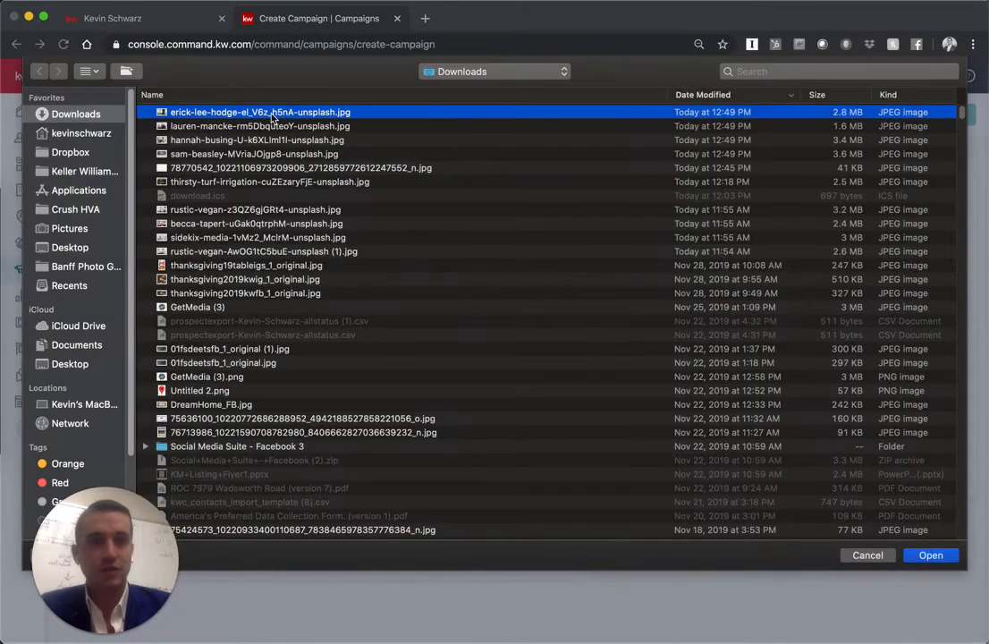
key(space)
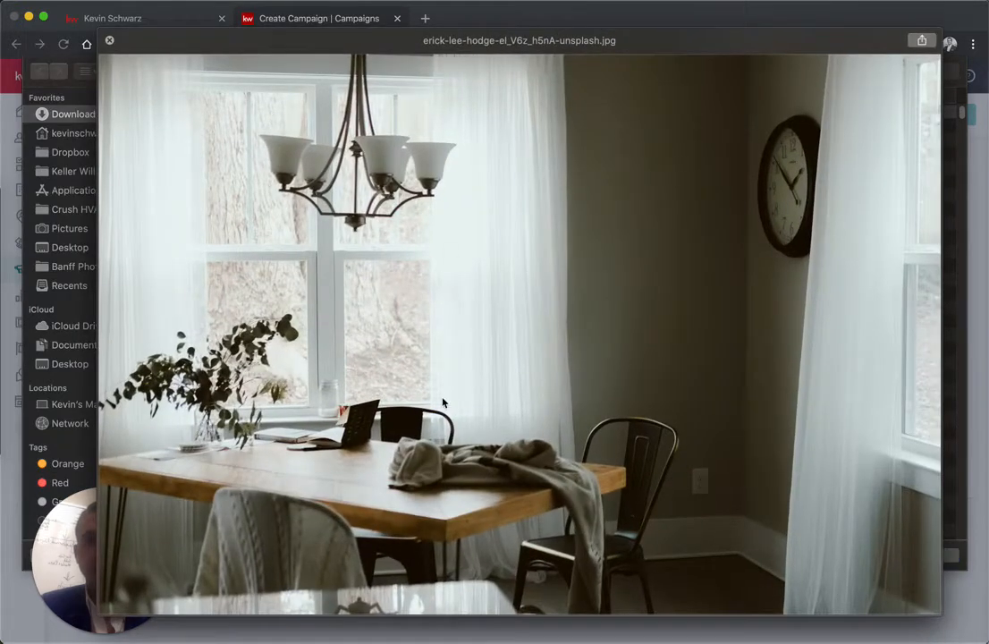
key(space)
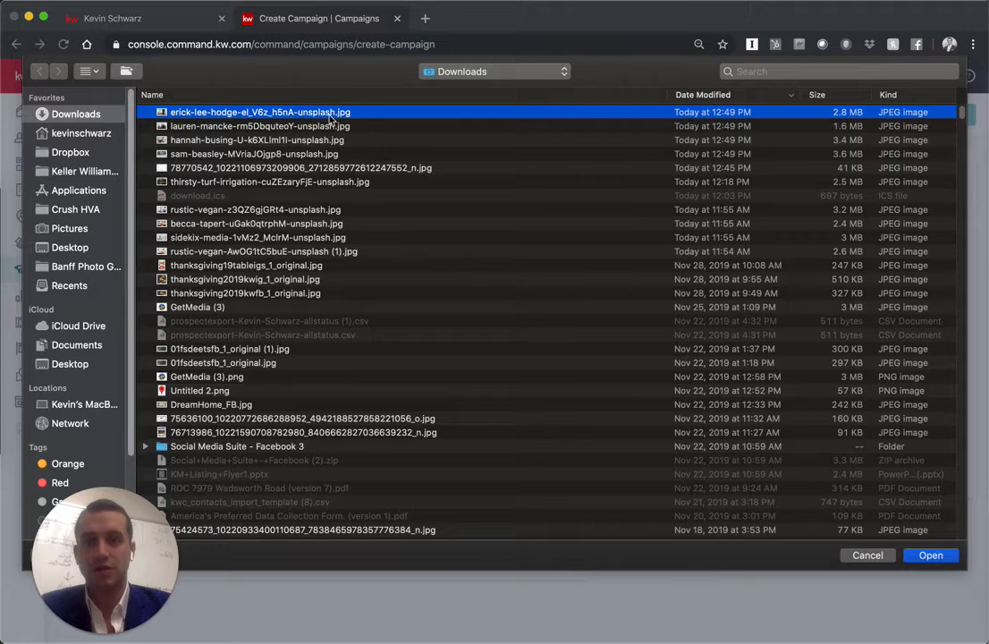
key(space)
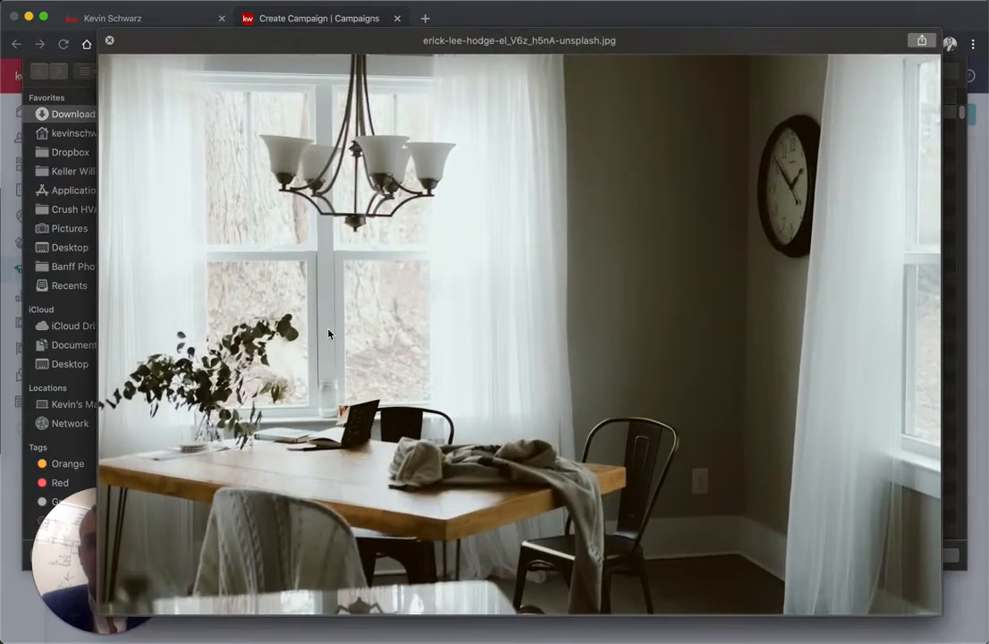
key(space)
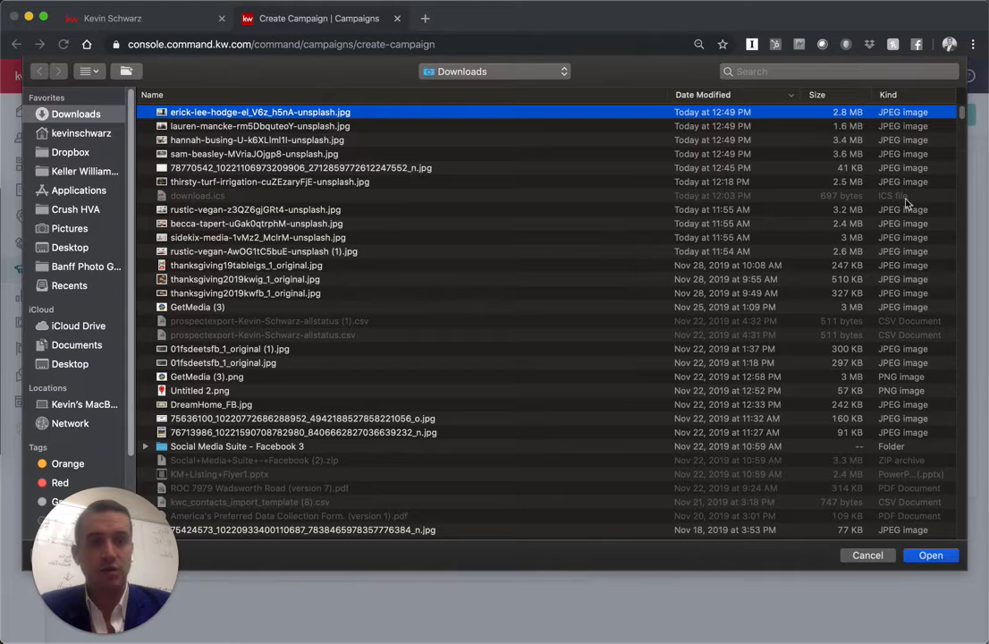
click(930, 555)
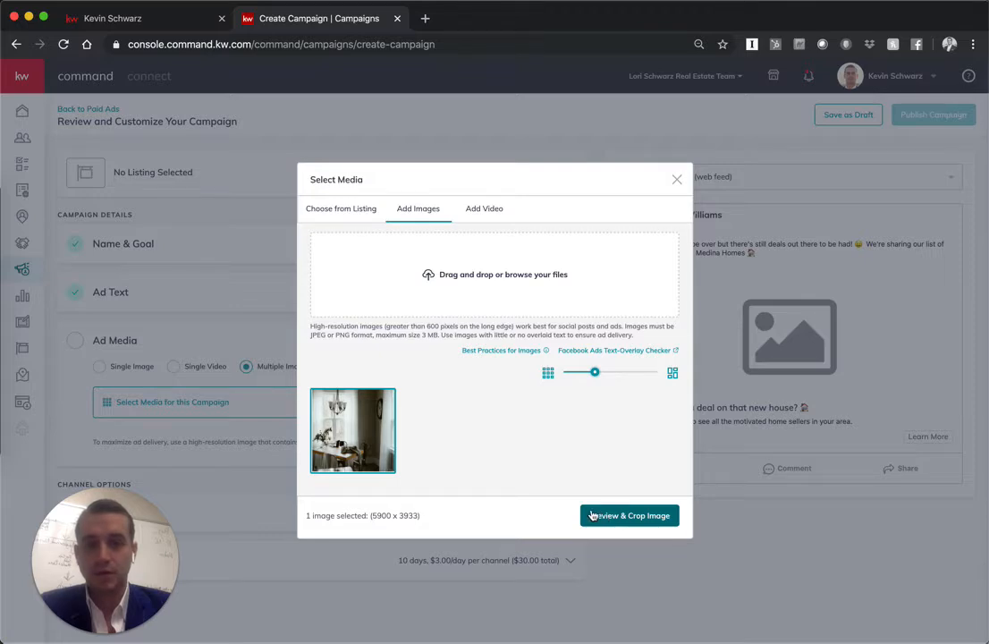
Crop the dining-room photo to Square (1:1), shift the crop left over the chandelier and table, and save the image
click(597, 519)
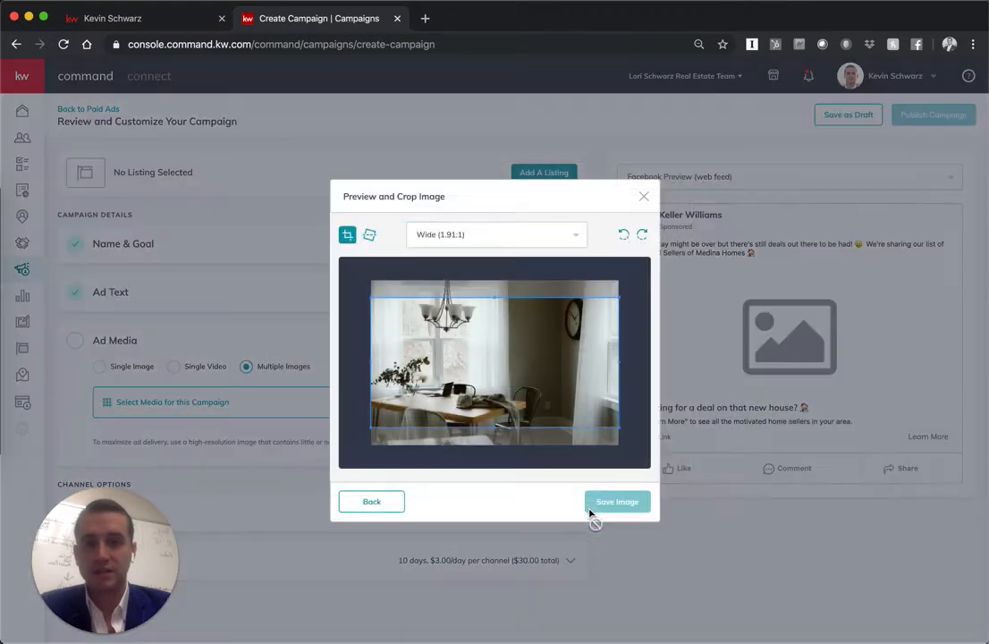
click(457, 235)
click(457, 278)
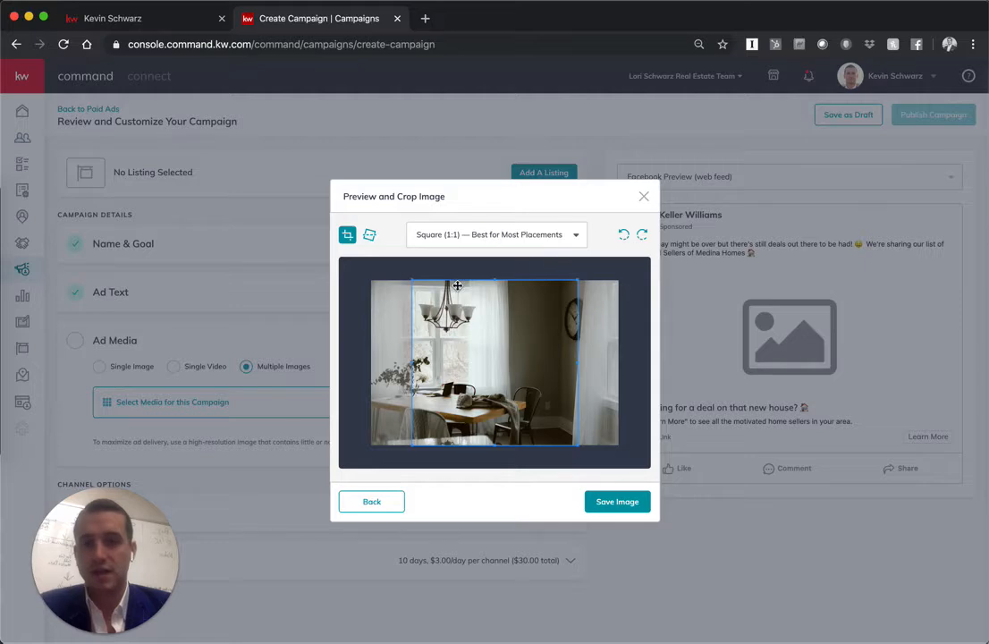
drag(457, 358, 418, 367)
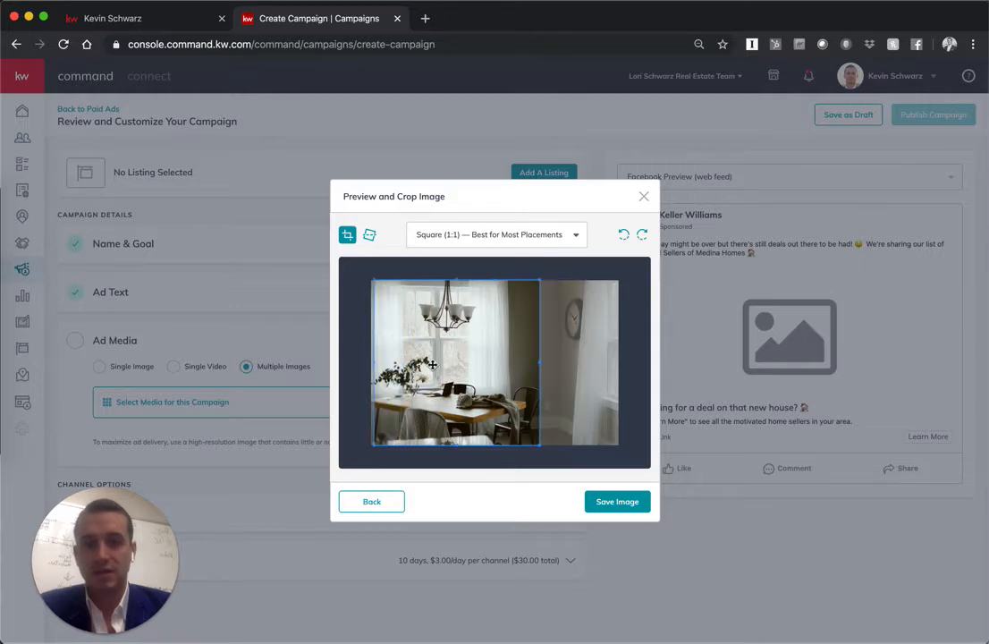
click(601, 502)
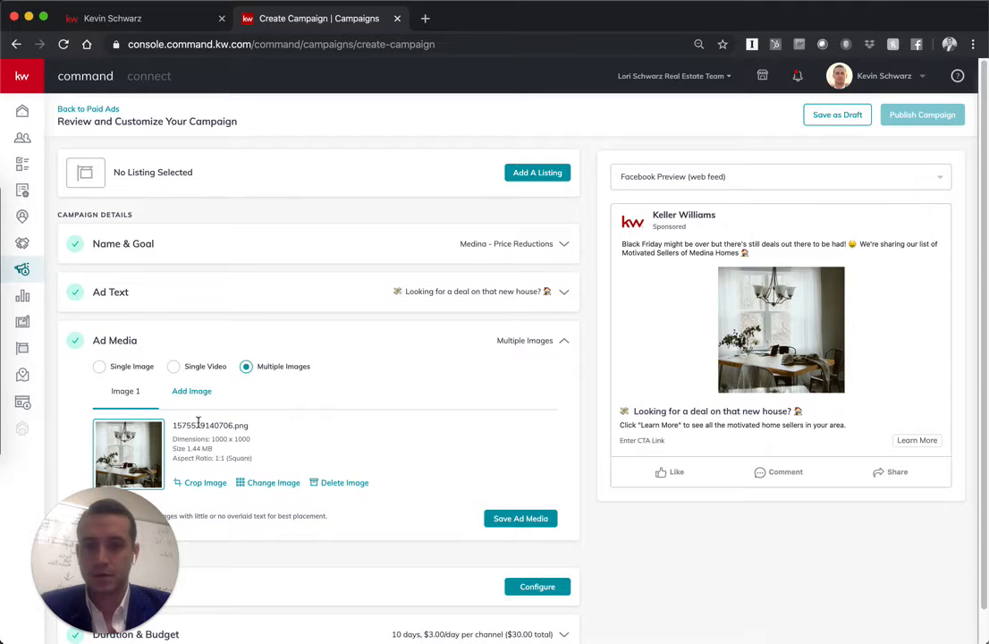
Preview room photos in Downloads and upload "sidekix-media-1vMz2_MclrM-unsplash.jpg" as the second ad image
click(193, 394)
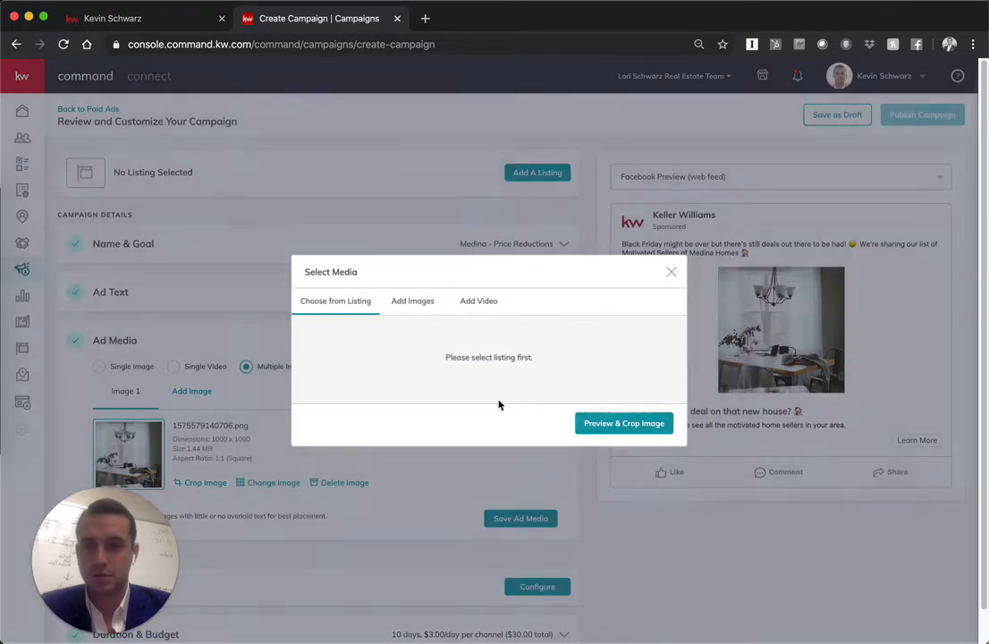
click(410, 303)
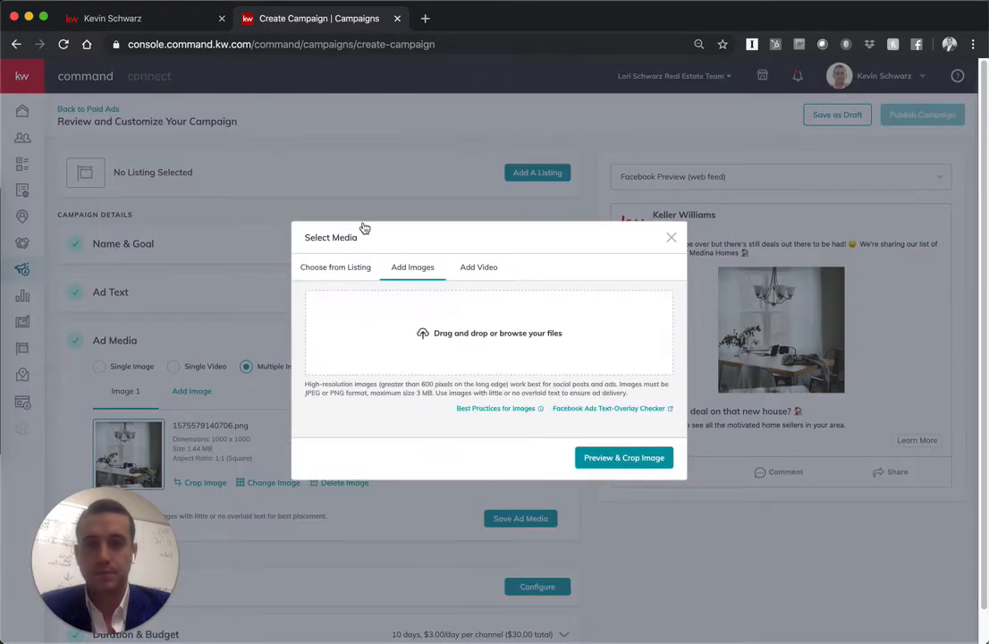
click(343, 349)
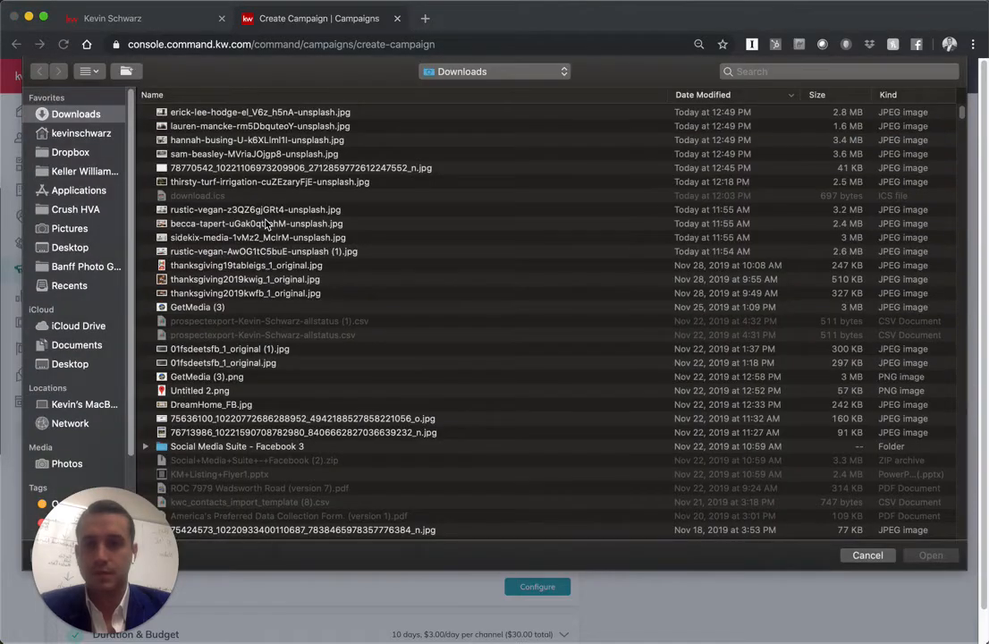
click(266, 224)
key(space)
key(space)
key(Up)
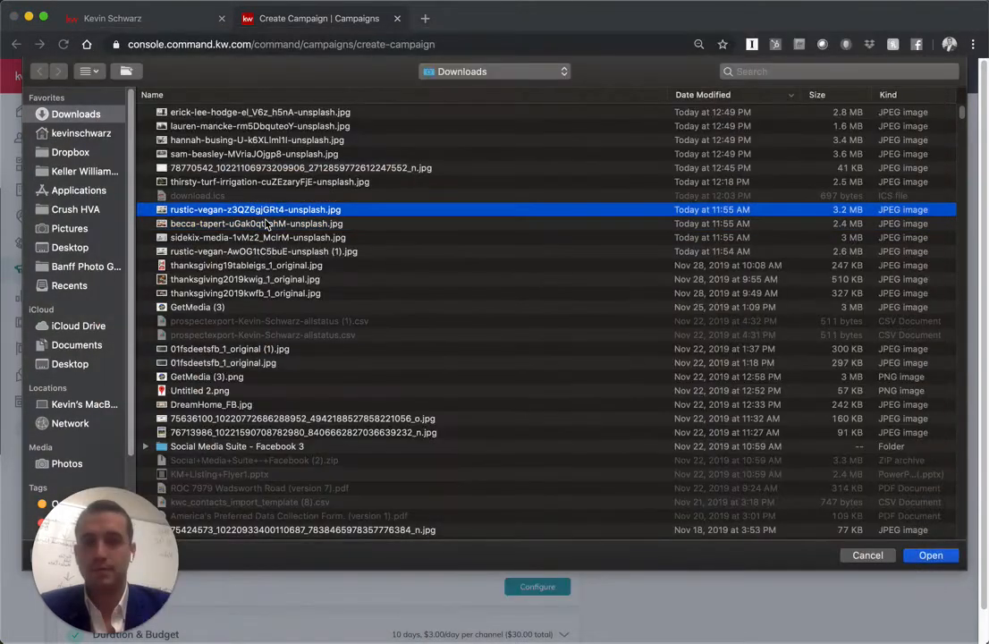
key(space)
key(space)
key(Down)
key(Down)
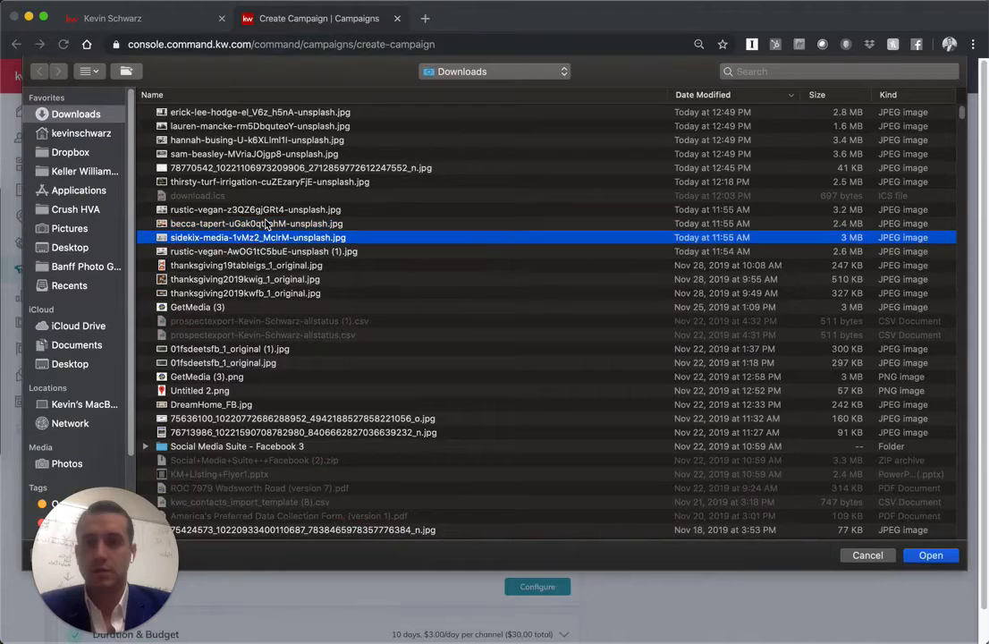
key(space)
key(space)
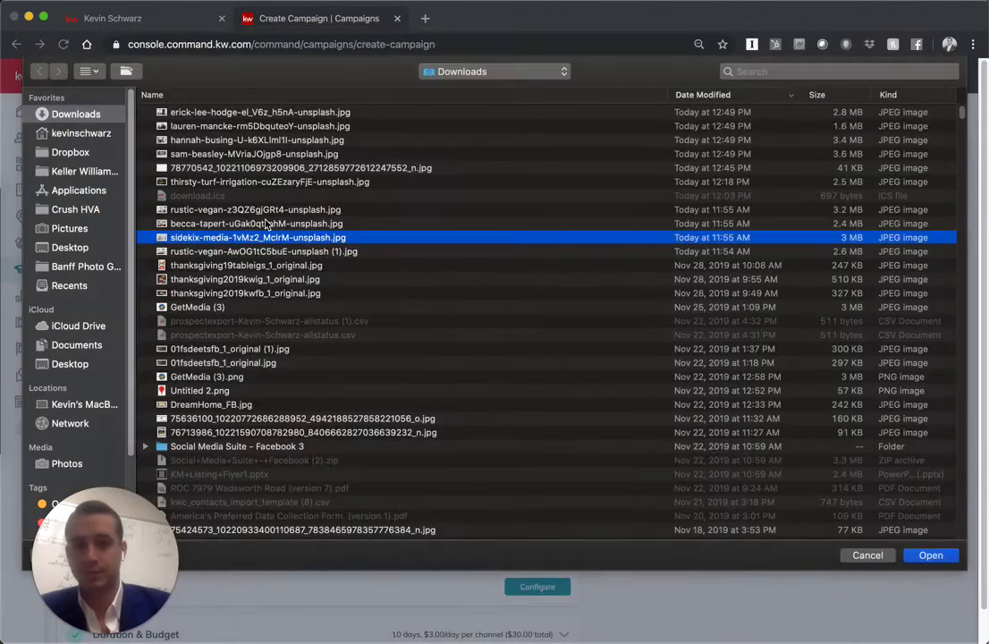
key(space)
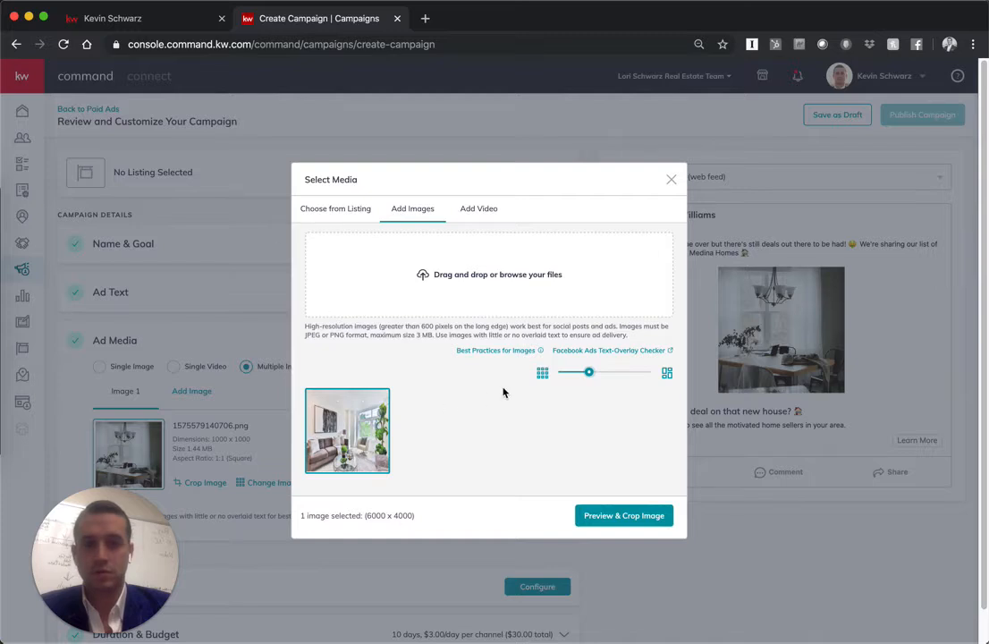
Crop the living-room photo to Square (1:1), shift the crop slightly left to take in the wall art, and save the image
click(615, 517)
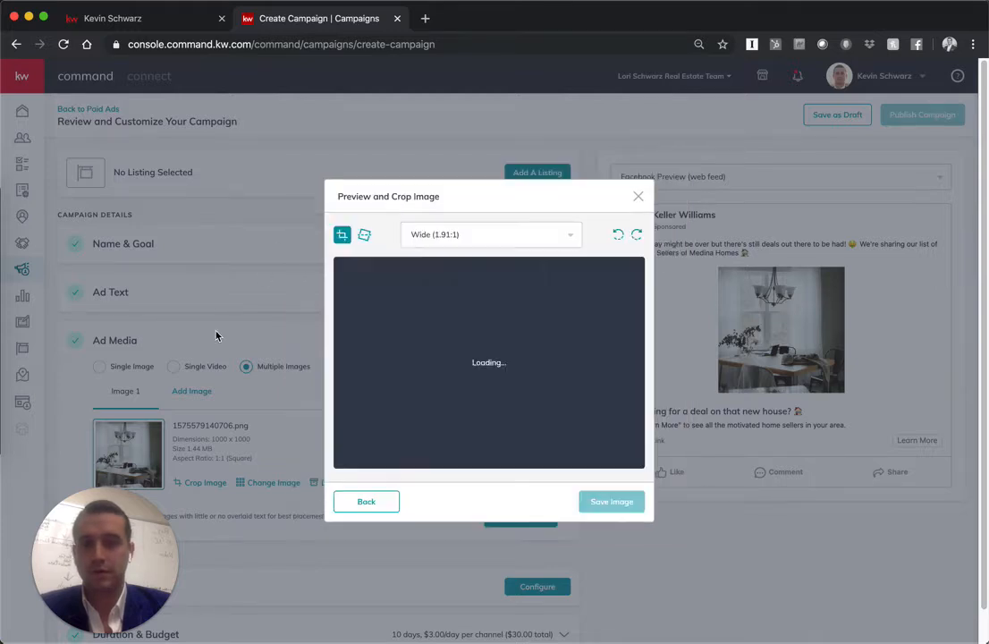
click(453, 236)
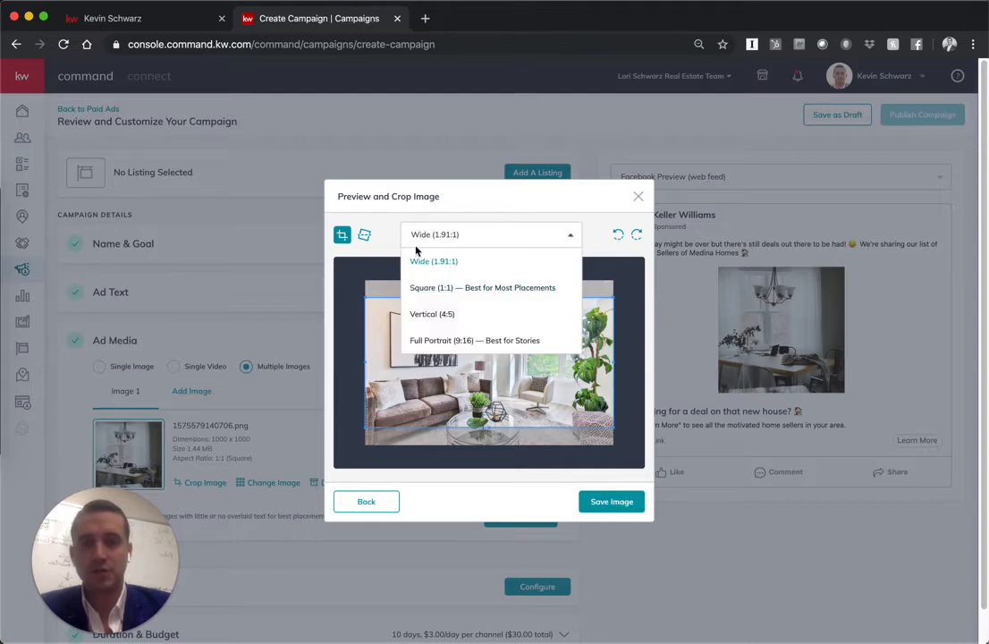
click(433, 288)
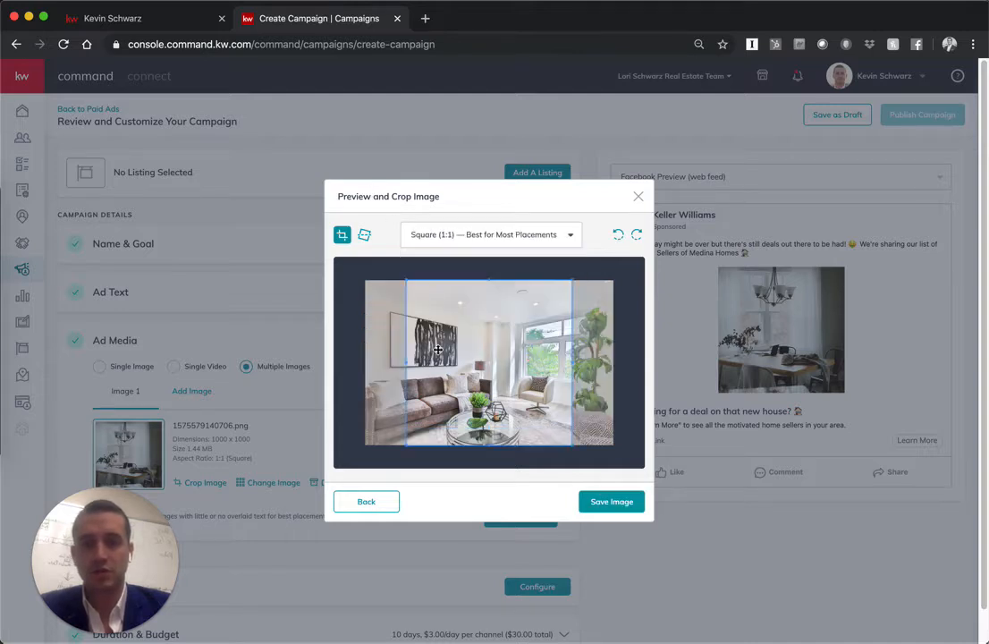
mouse_move(438, 350)
mouse_down()
mouse_move(400, 351)
mouse_move(442, 354)
mouse_up()
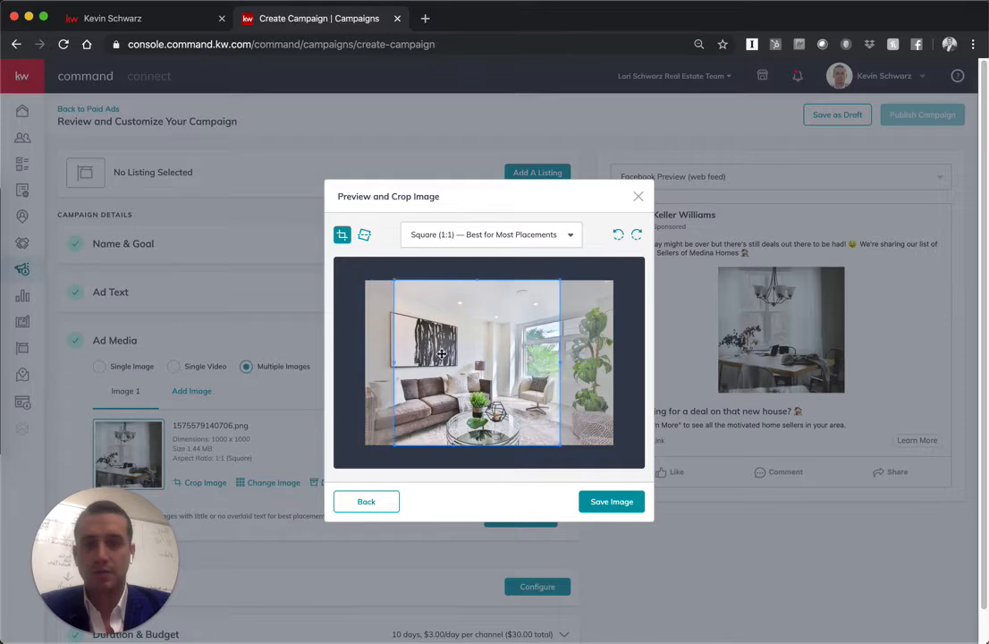
click(591, 501)
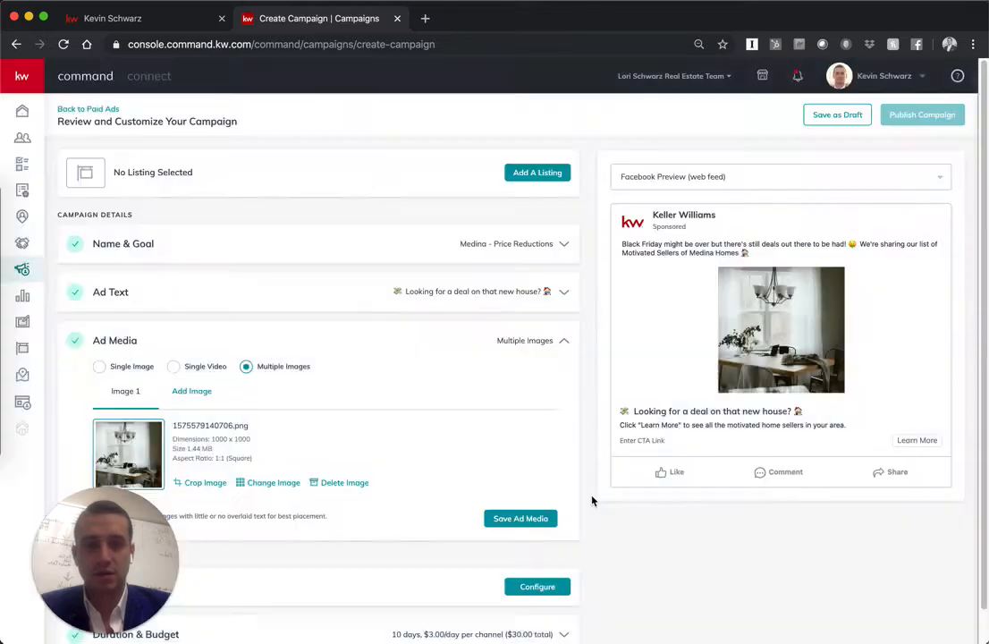
Start adding a third ad image and browse the Downloads folder for an upload
click(256, 391)
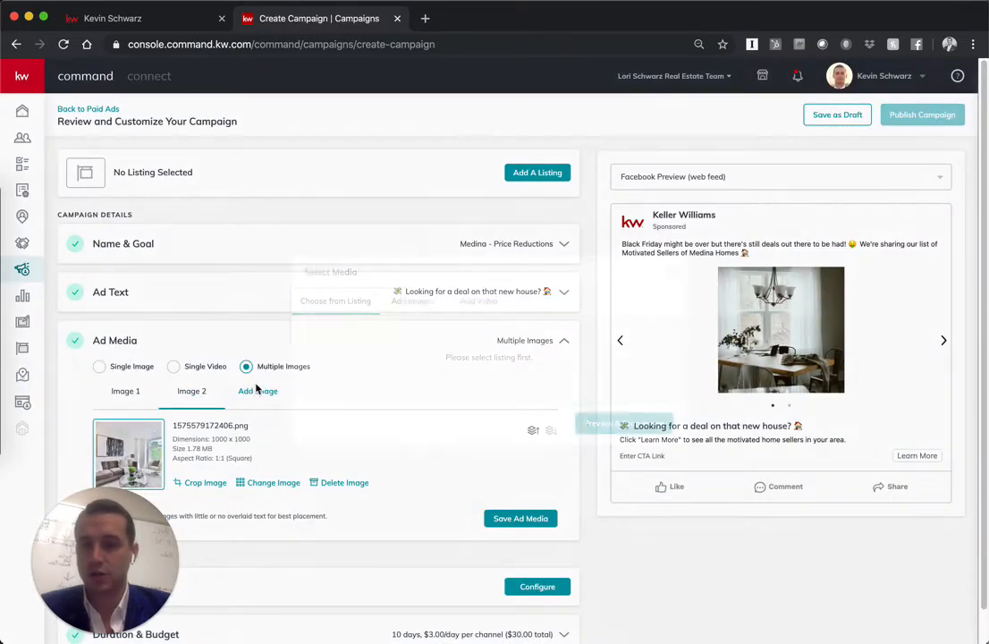
click(403, 302)
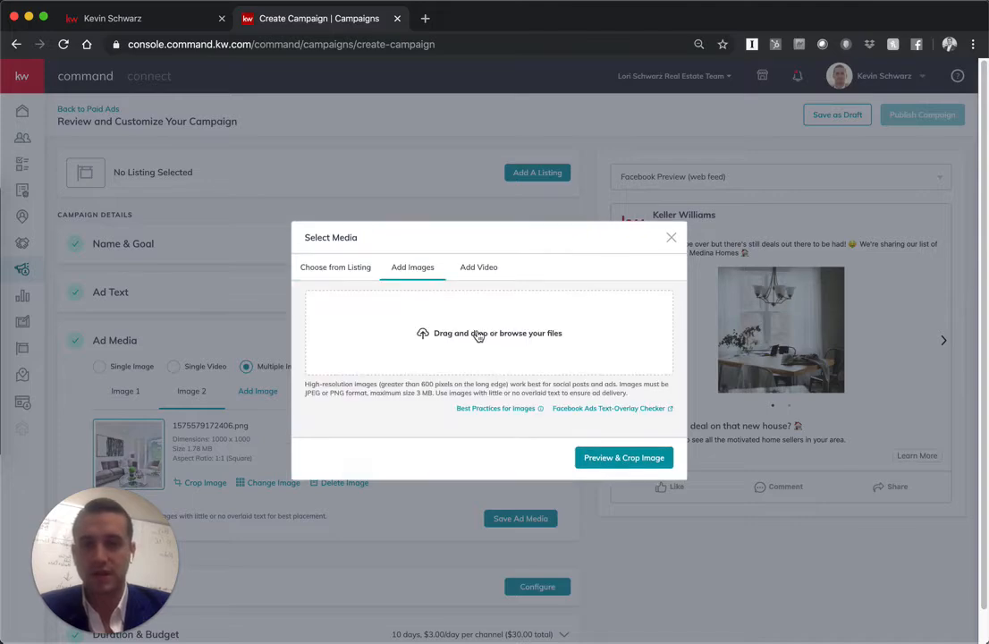
click(479, 335)
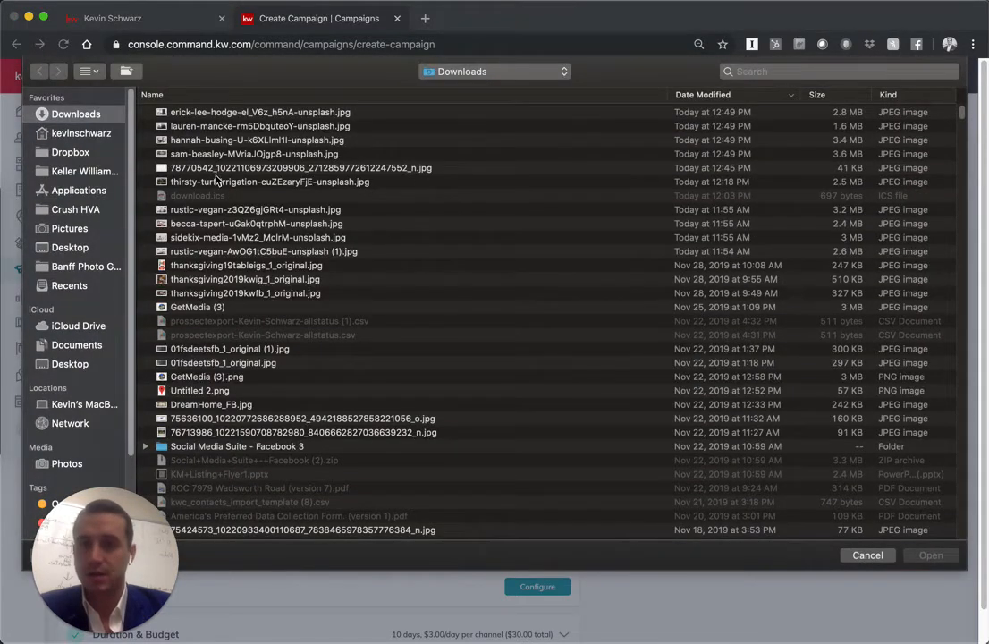
Preview room photos in Downloads and try to upload the one ending in "MVriaJOjgp8-unsplash.jpg" as the third ad image
click(219, 238)
key(space)
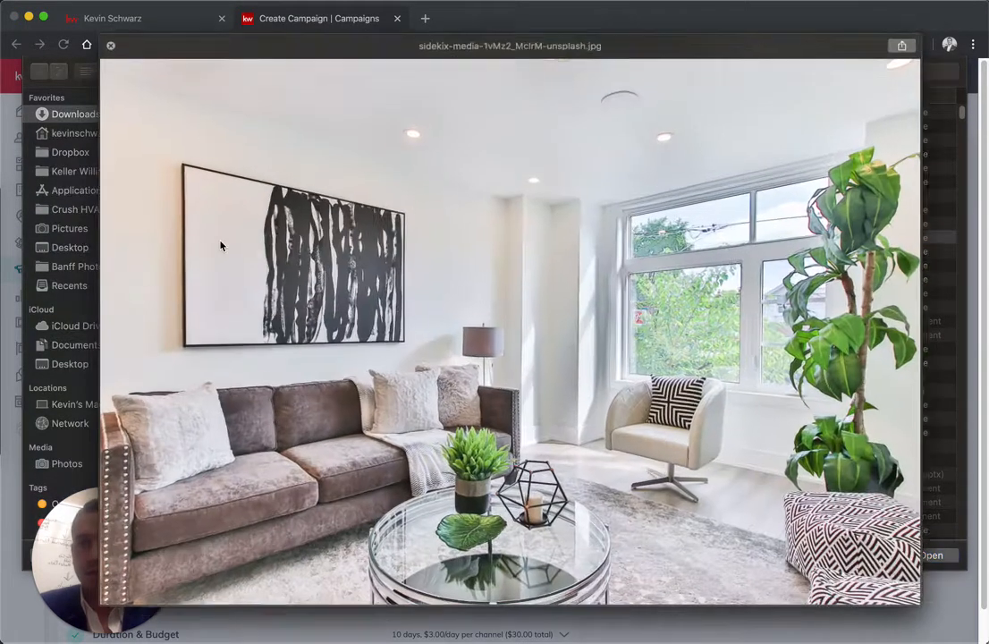
key(Down)
key(Down)
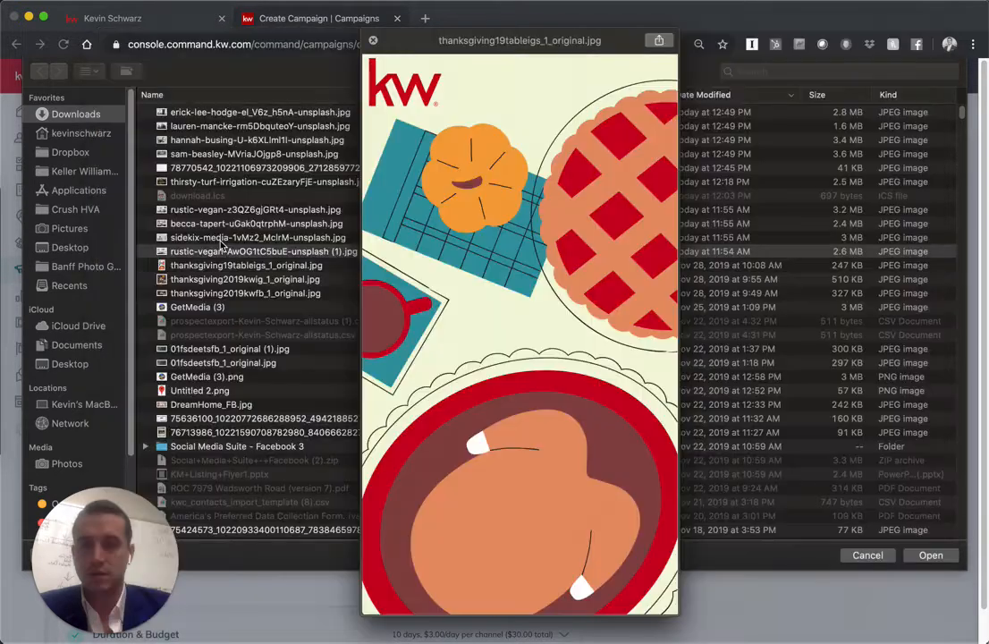
key(Up)
key(space)
click(223, 126)
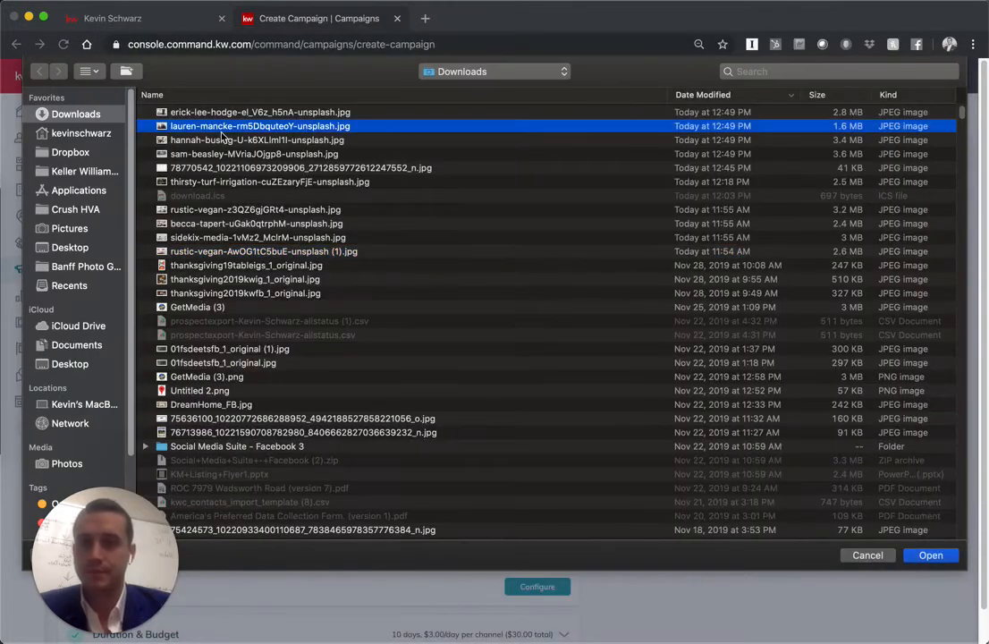
key(space)
key(Down)
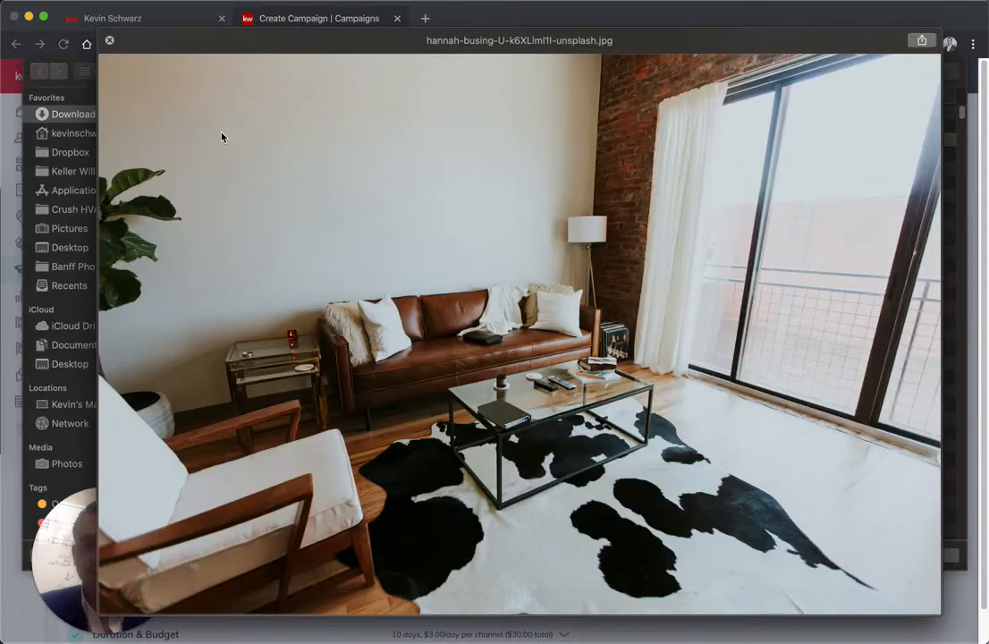
key(Up)
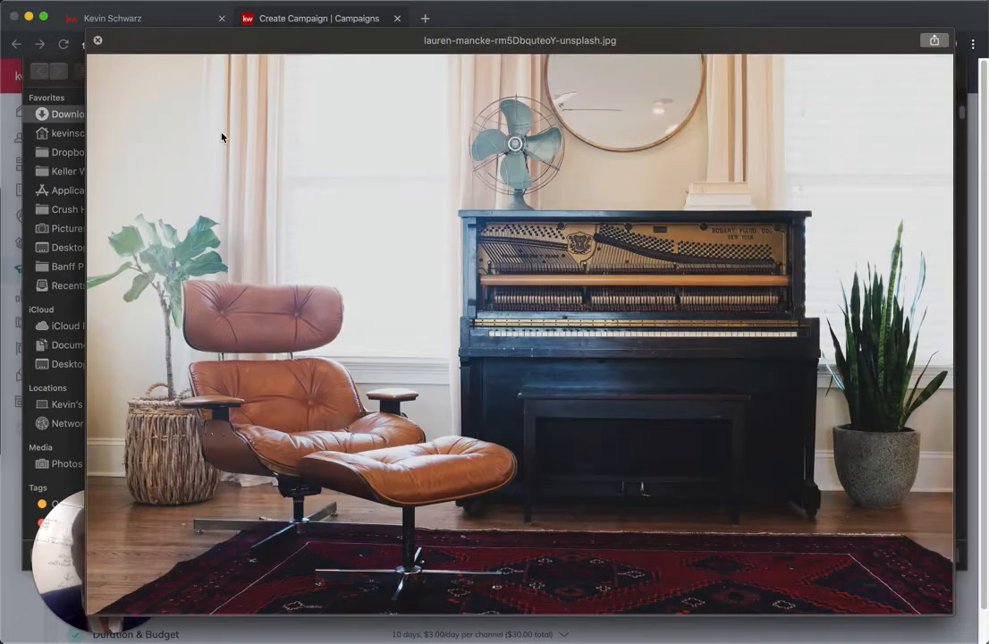
key(Up)
key(space)
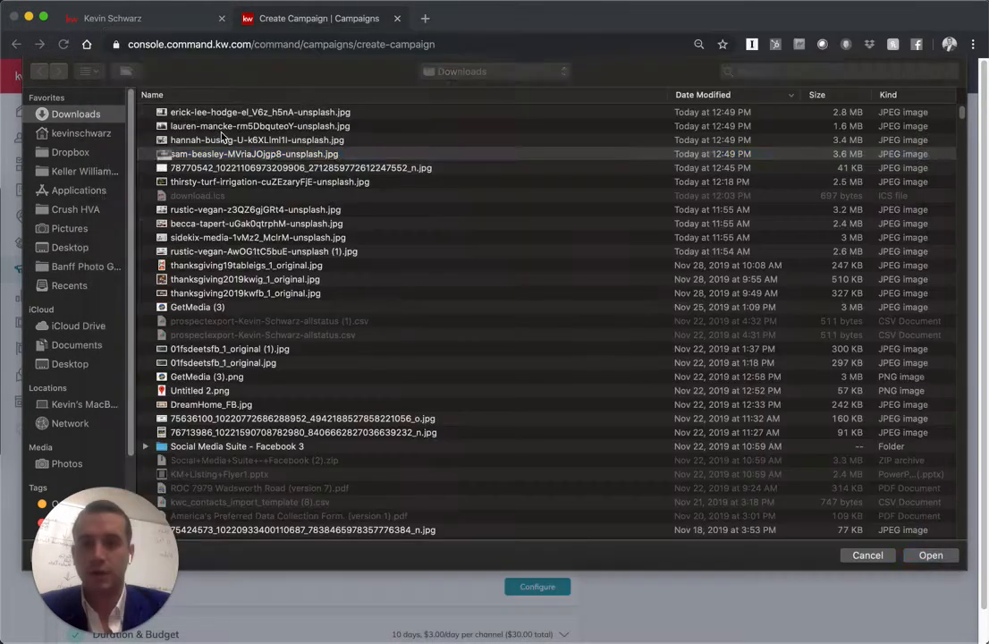
key(Return)
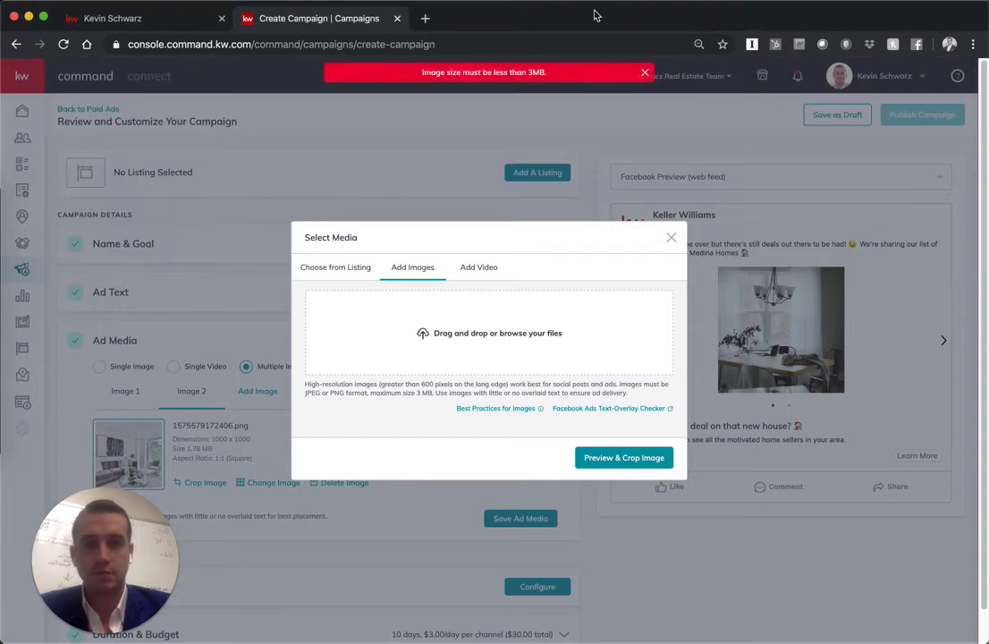
click(644, 71)
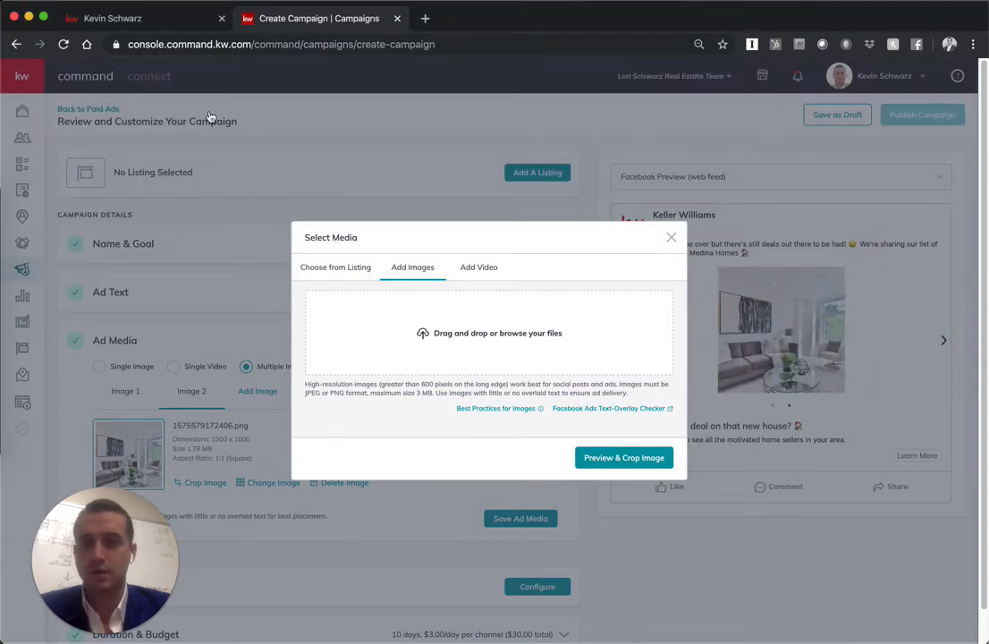
Preview the leather chair and piano photo ending in "rm5DbquteoY-unsplash.jpg" in Downloads and upload it as the third ad image
click(447, 344)
click(241, 116)
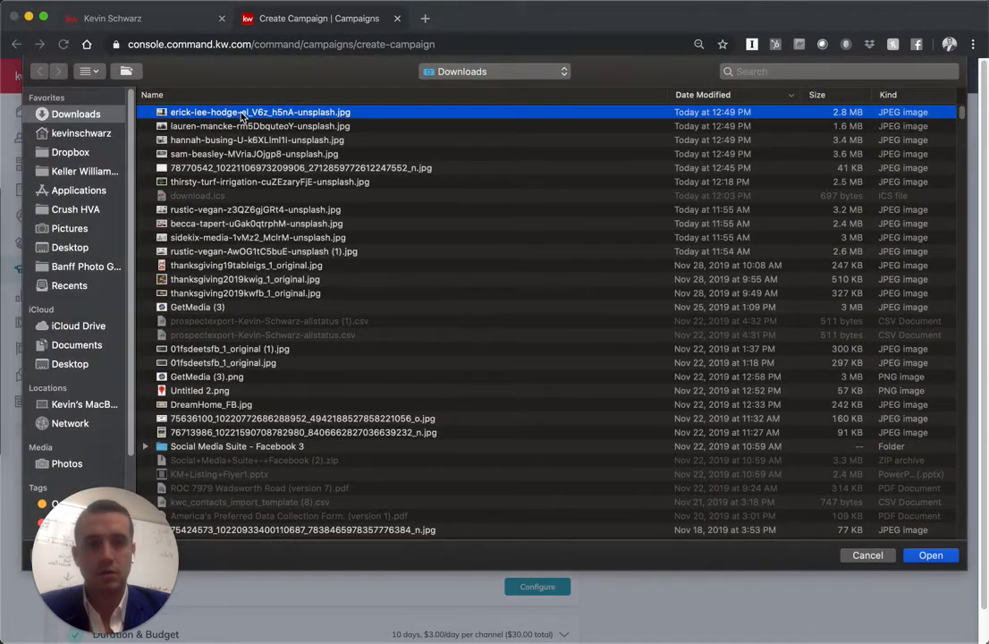
key(space)
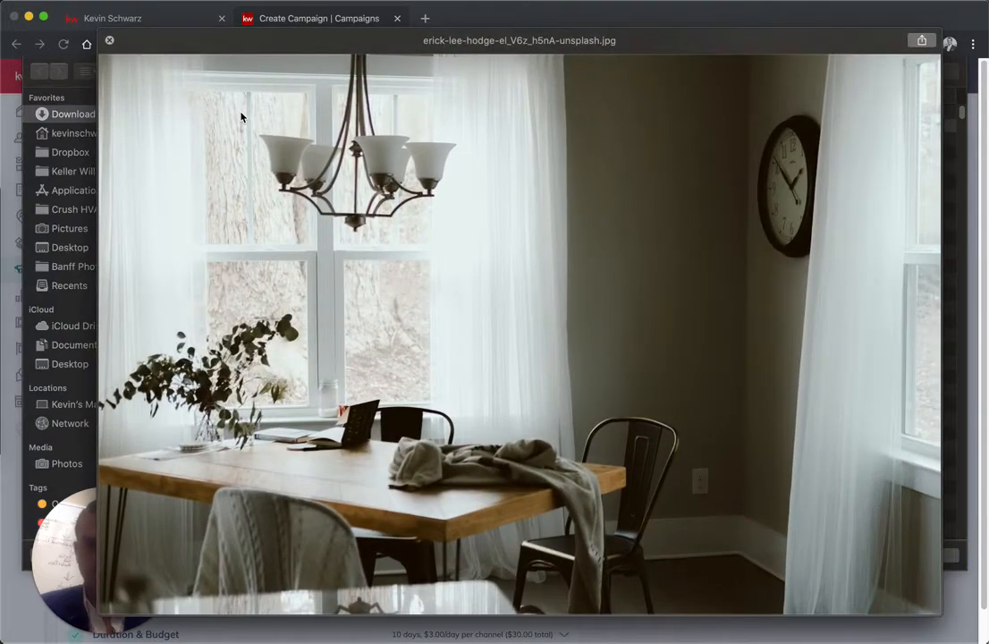
key(Down)
key(space)
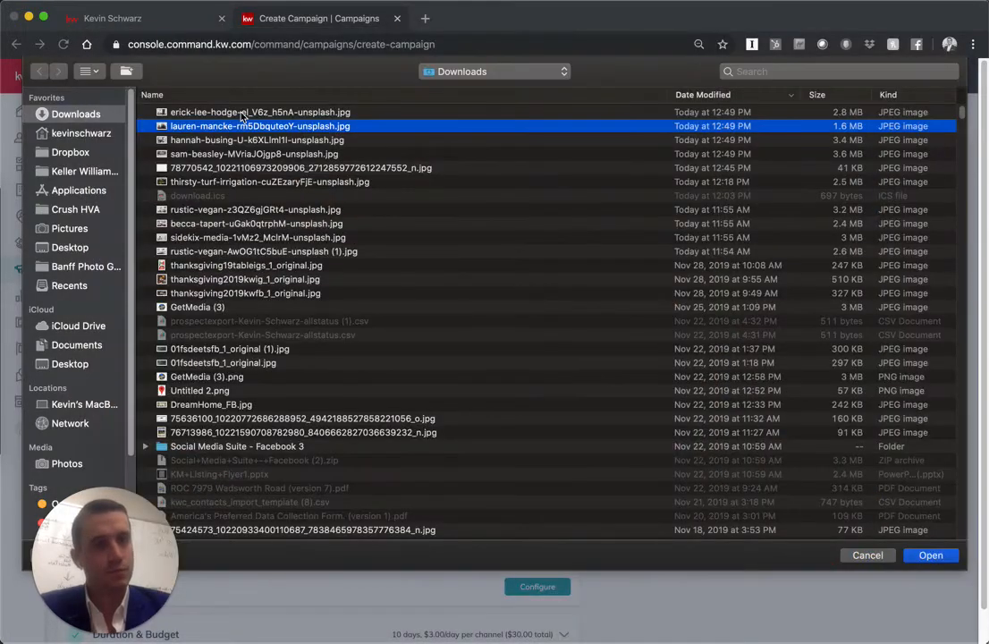
key(space)
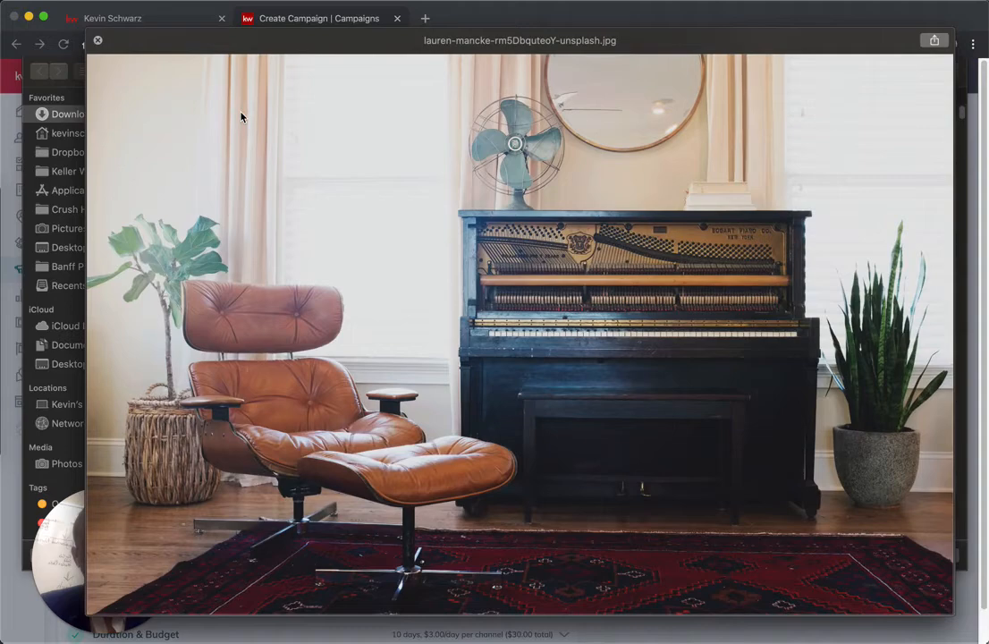
key(space)
key(Return)
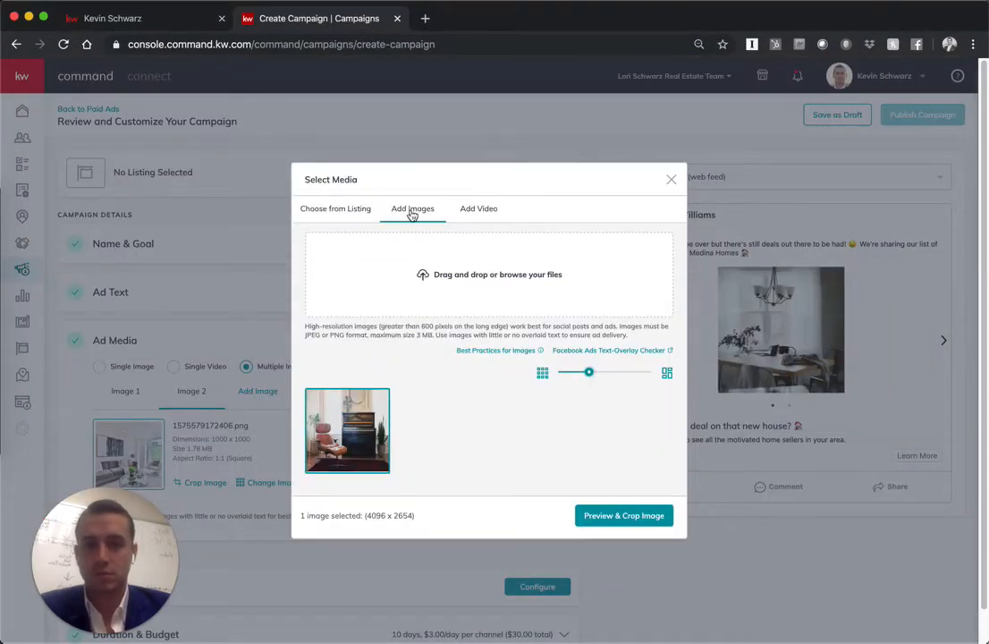
Crop the chair and piano photo to Square (1:1), shift the crop left to frame the leather chair, and save the image
click(587, 515)
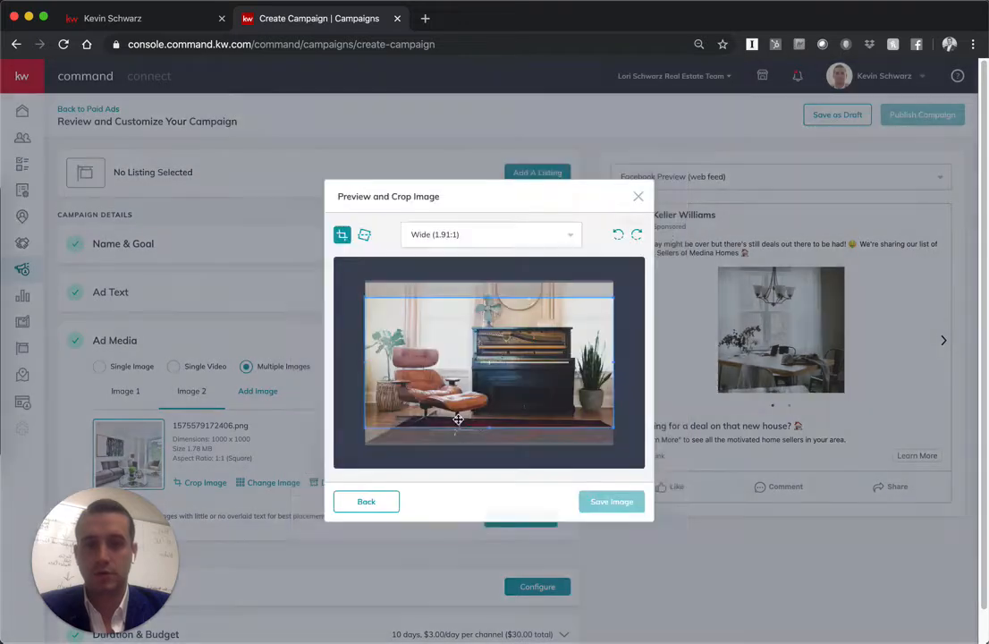
click(470, 235)
click(466, 240)
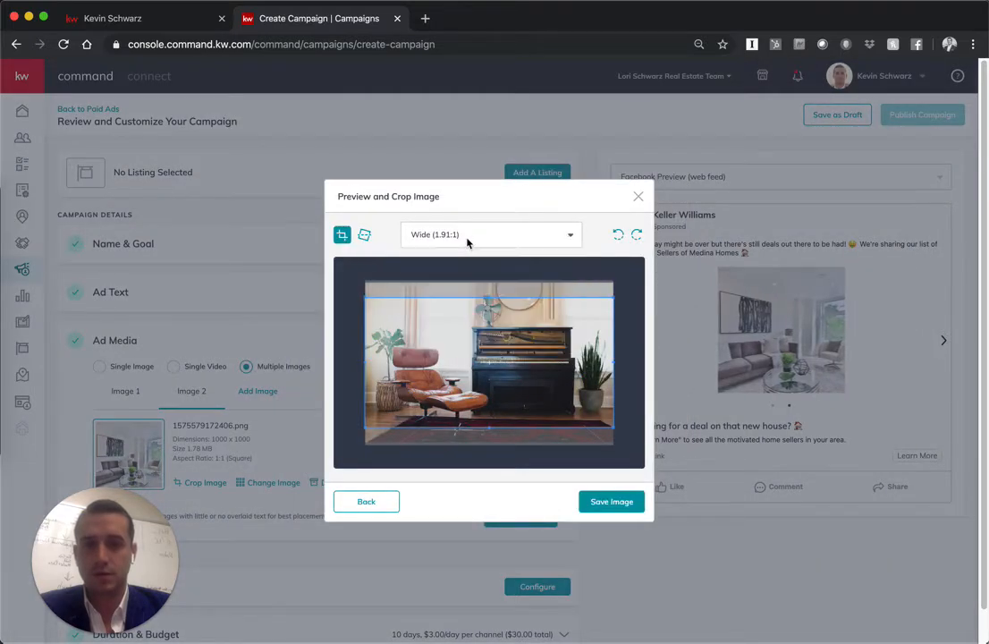
click(467, 240)
click(459, 280)
drag(498, 389, 476, 386)
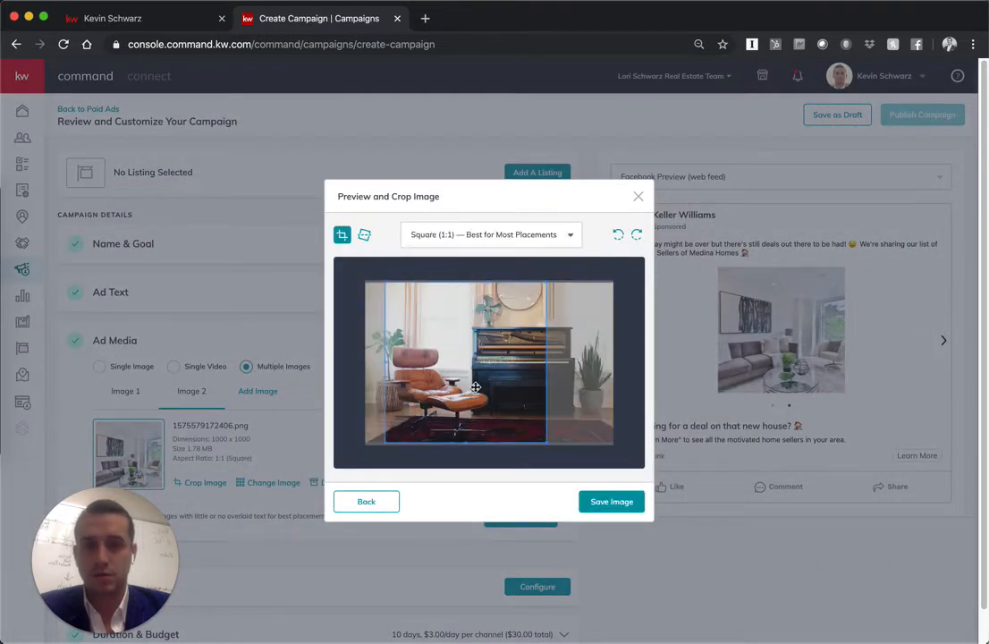
click(604, 501)
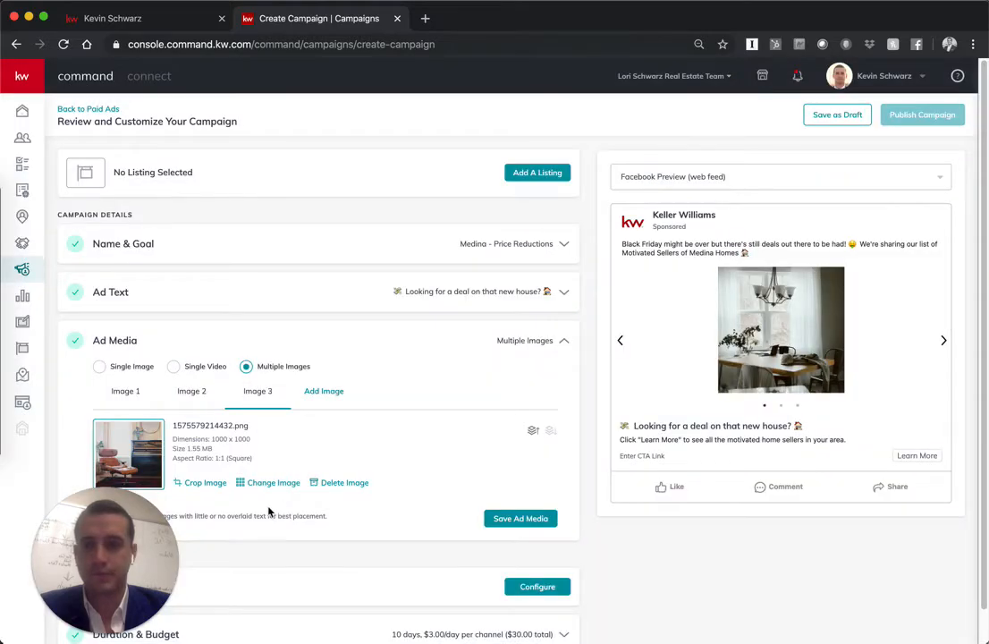
Start adding a fourth ad image and browse the Downloads folder for an upload
click(324, 391)
click(421, 294)
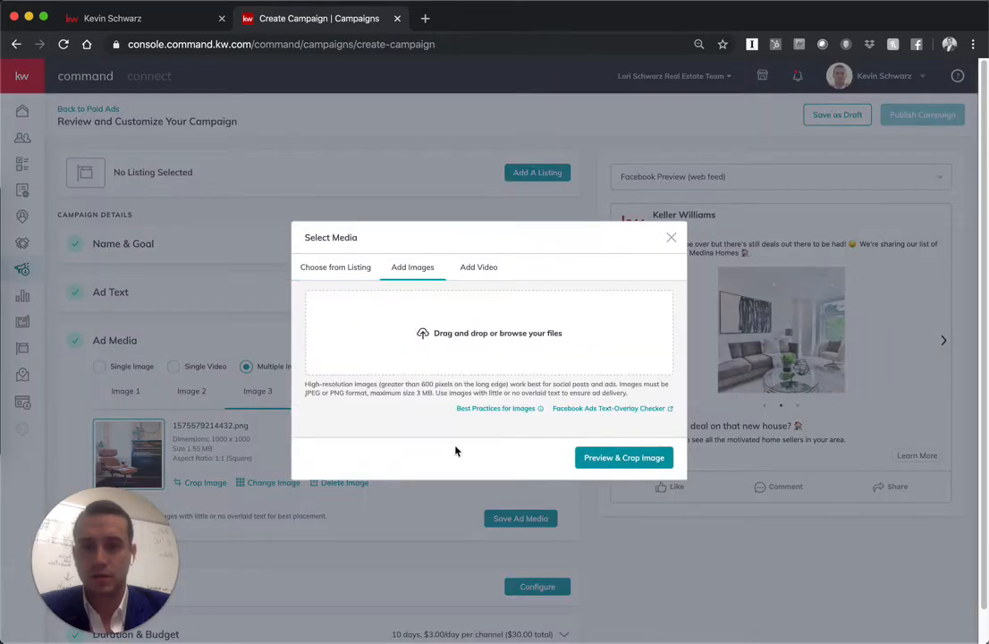
click(458, 342)
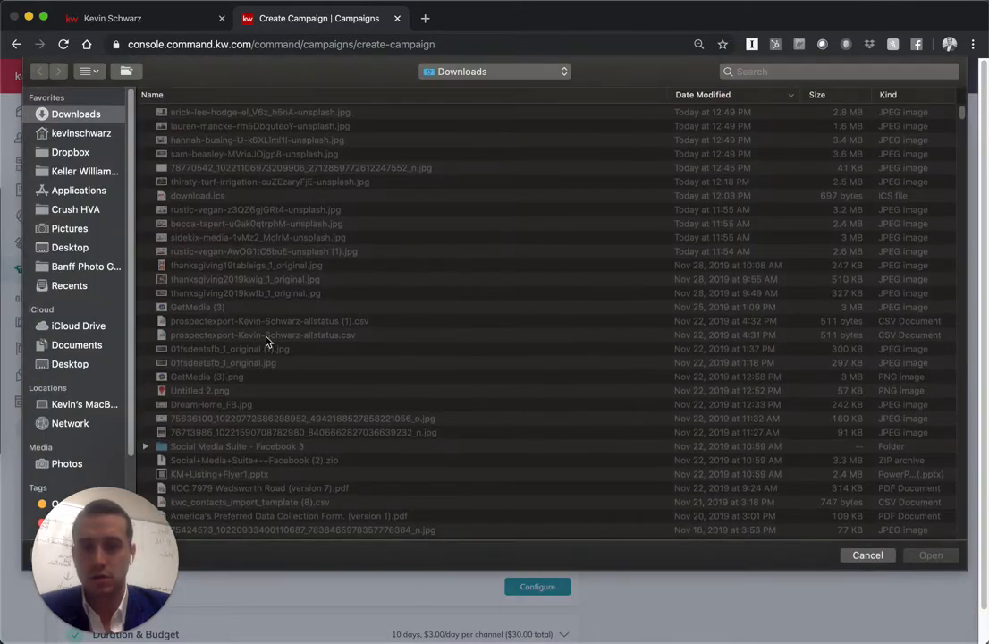
Examine older stock photos in Downloads, previewing those ending in "m9qMoh-scfE-unsplash.jpg" and "G_91H-3qZOA-unsplash.jpg", for a usable home image
scroll(262, 483, down, 5)
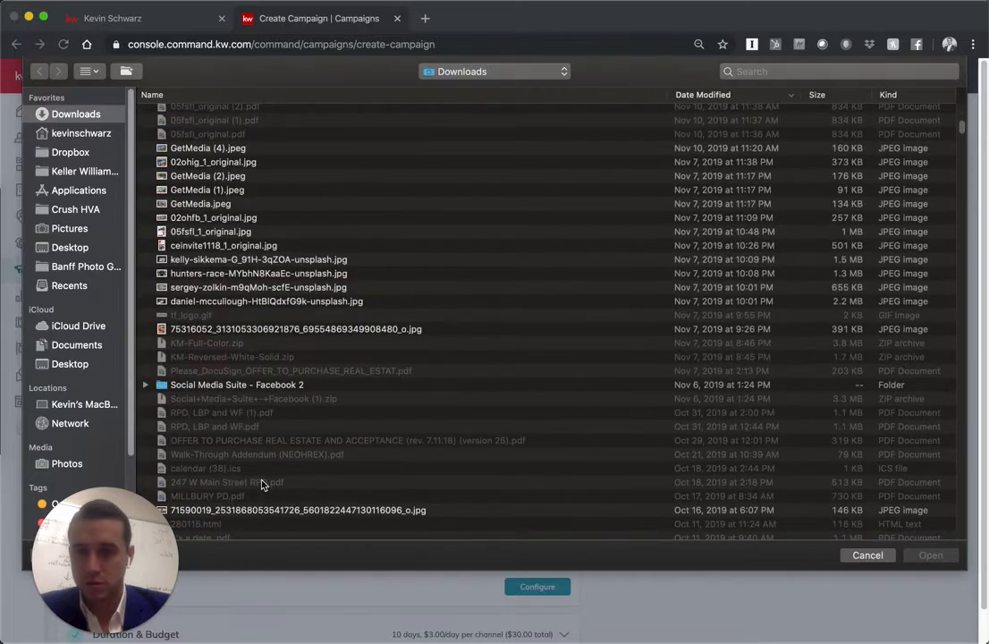
scroll(241, 411, up, 5)
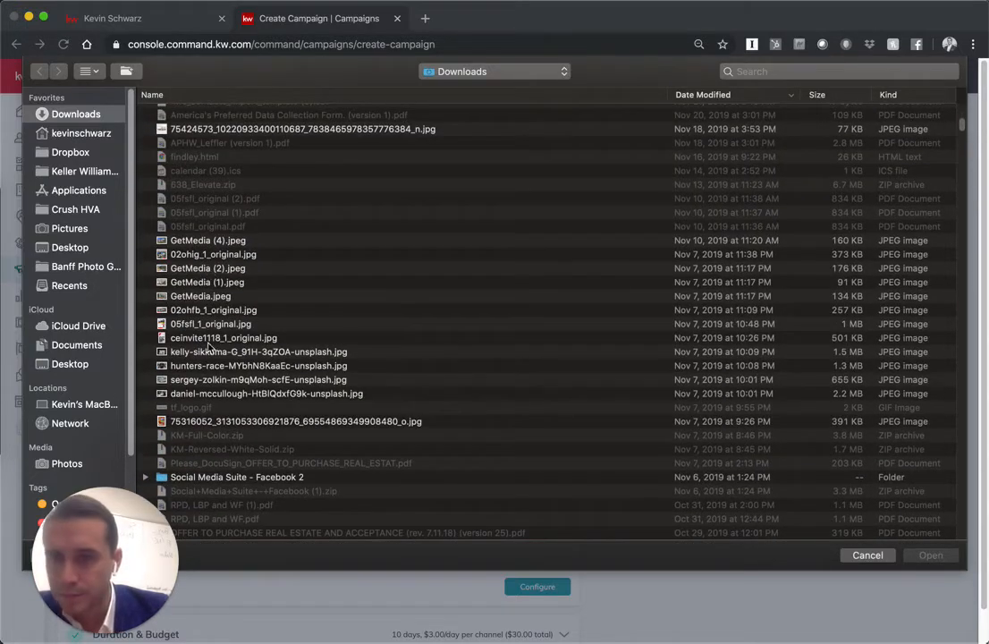
click(214, 381)
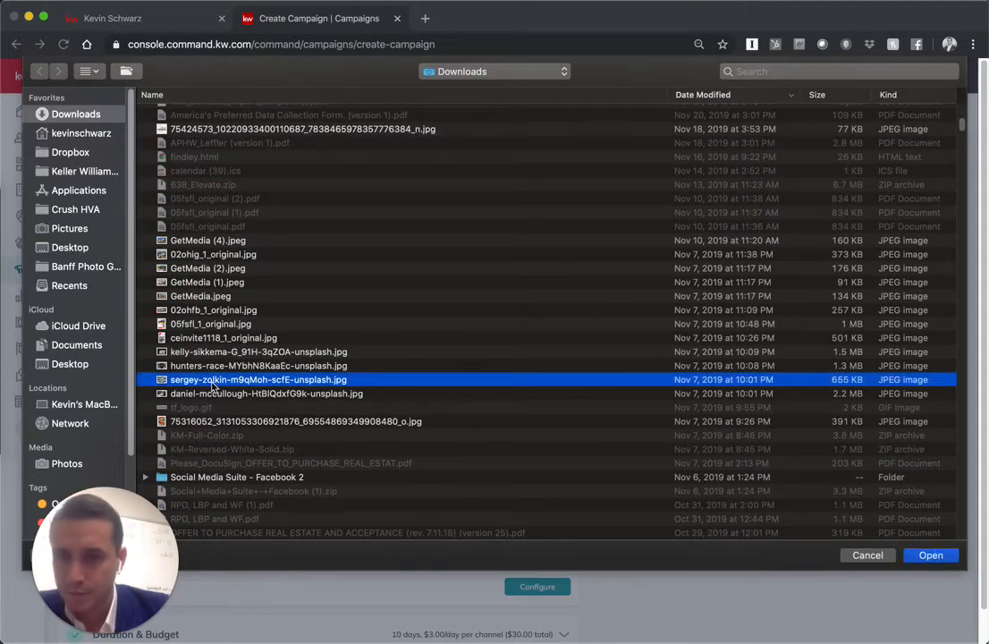
key(space)
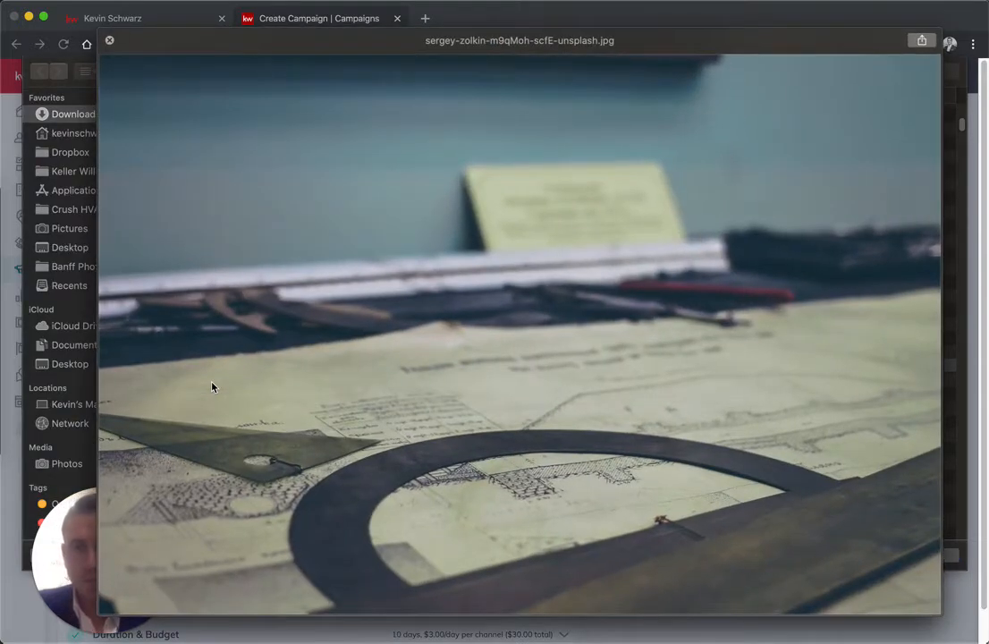
key(Up)
key(Up)
key(space)
key(space)
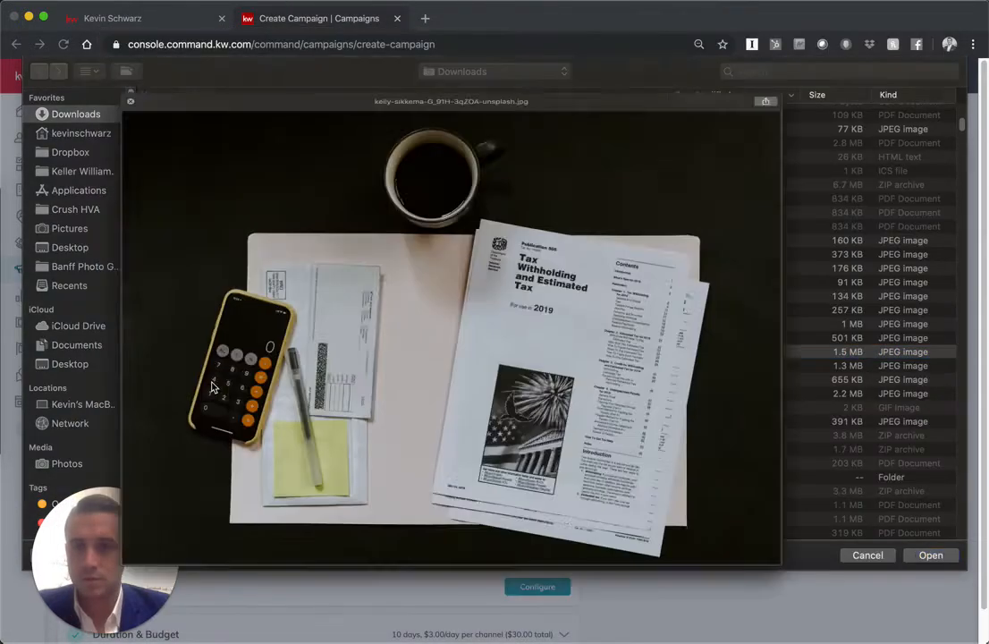
key(Down)
key(Down)
key(space)
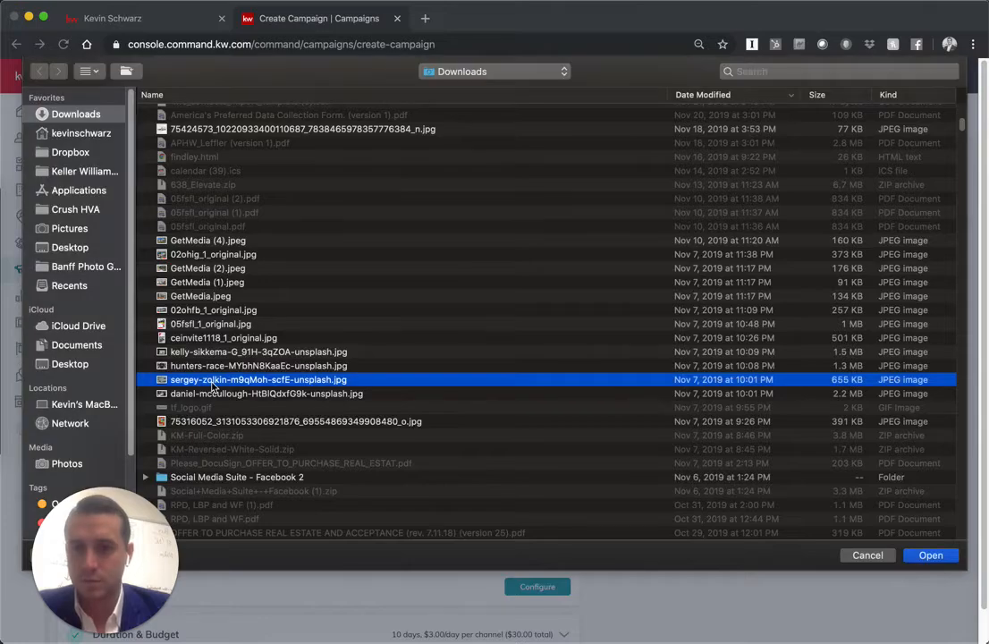
scroll(213, 386, down, 10)
scroll(213, 387, up, 15)
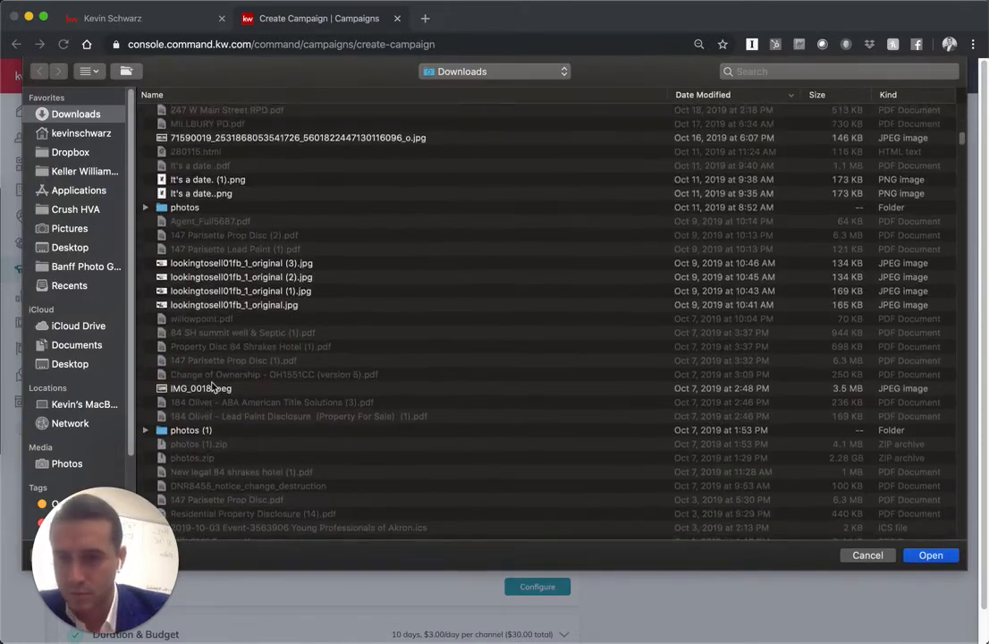
Preview the kitchen photo ending in "uGak0qtrphM-unsplash.jpg" and its neighbouring photos, including "rustic-vegan-AwOG1tC5buE-unsplash (1).jpg"
click(215, 225)
key(space)
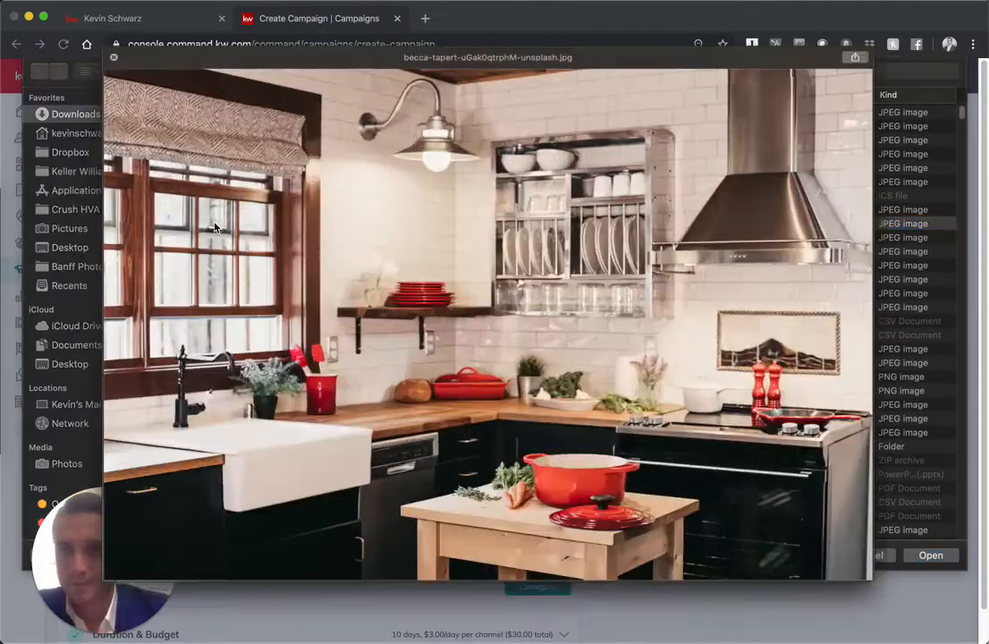
key(Down)
key(Up)
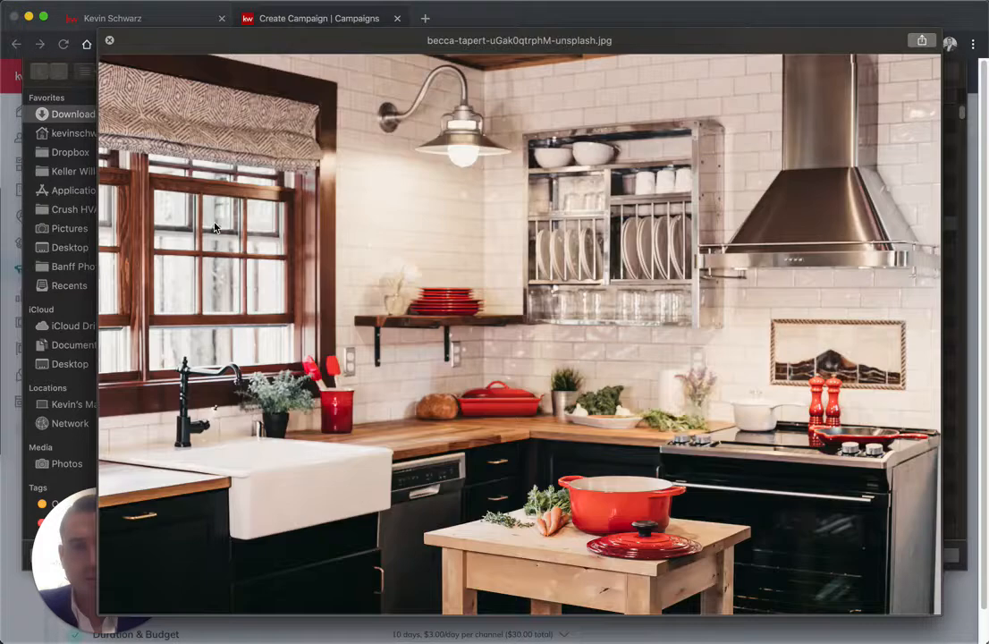
key(Up)
key(Down)
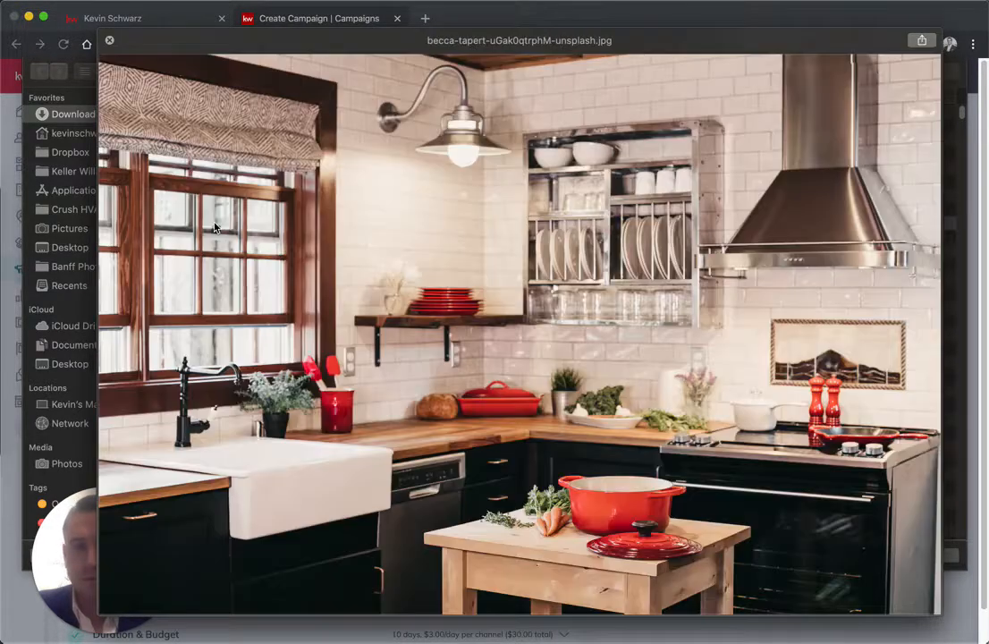
key(space)
key(Down)
key(Down)
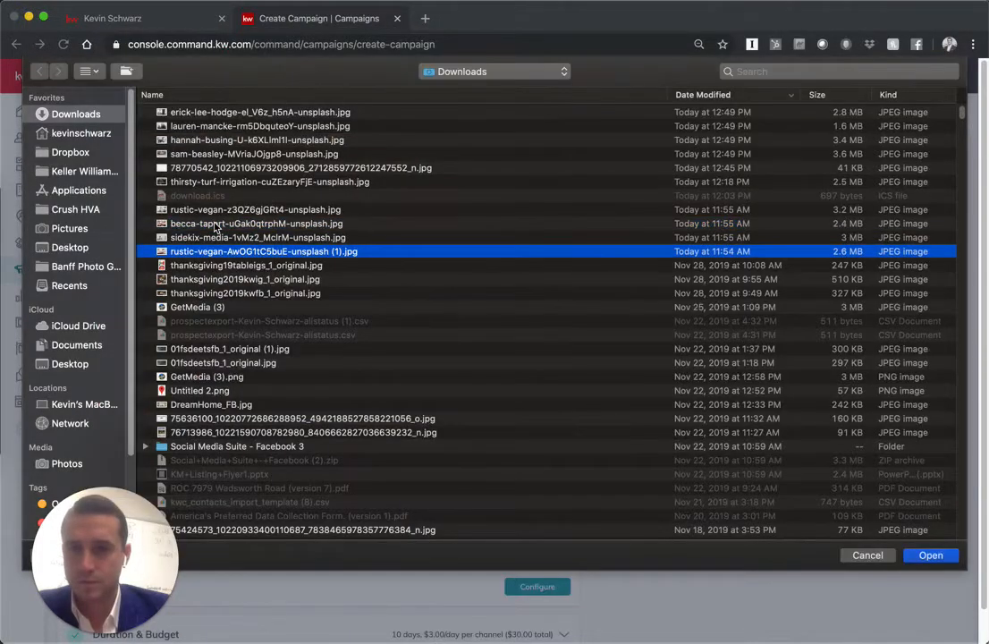
key(space)
key(space)
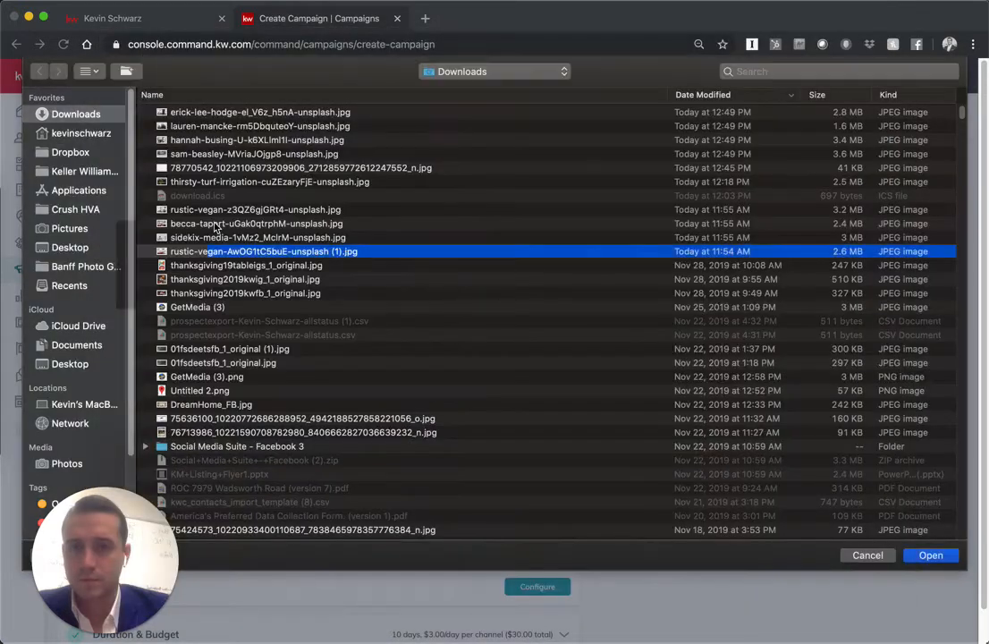
Preview "thirsty-turf-irrigation-cuZEzaryFjE-unsplash.jpg" from Downloads, upload it as the fourth ad image, and proceed to cropping
key(Up)
key(Up)
key(Up)
key(Up)
key(Up)
key(Down)
key(space)
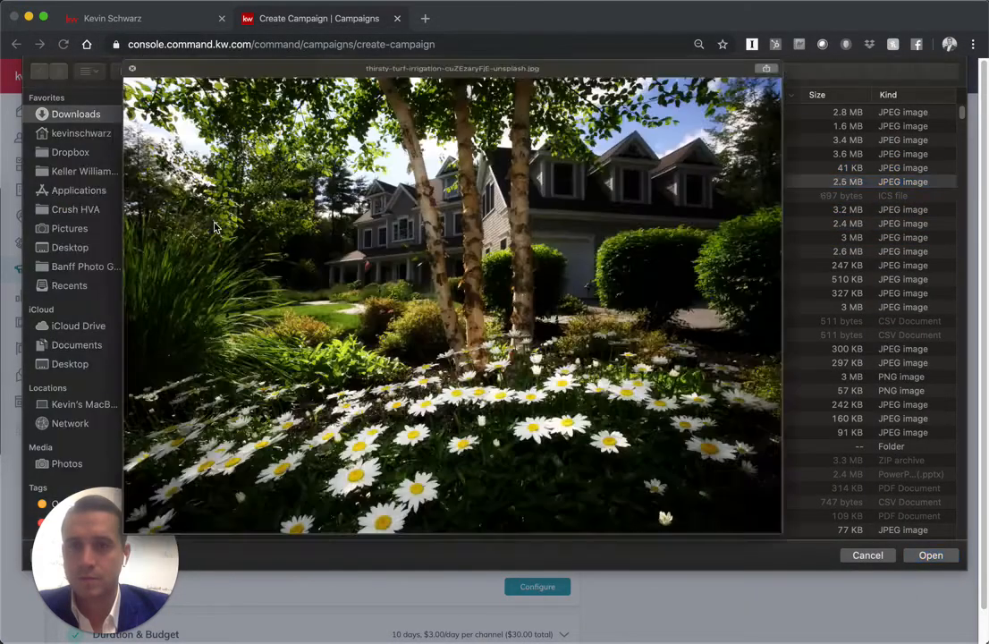
key(space)
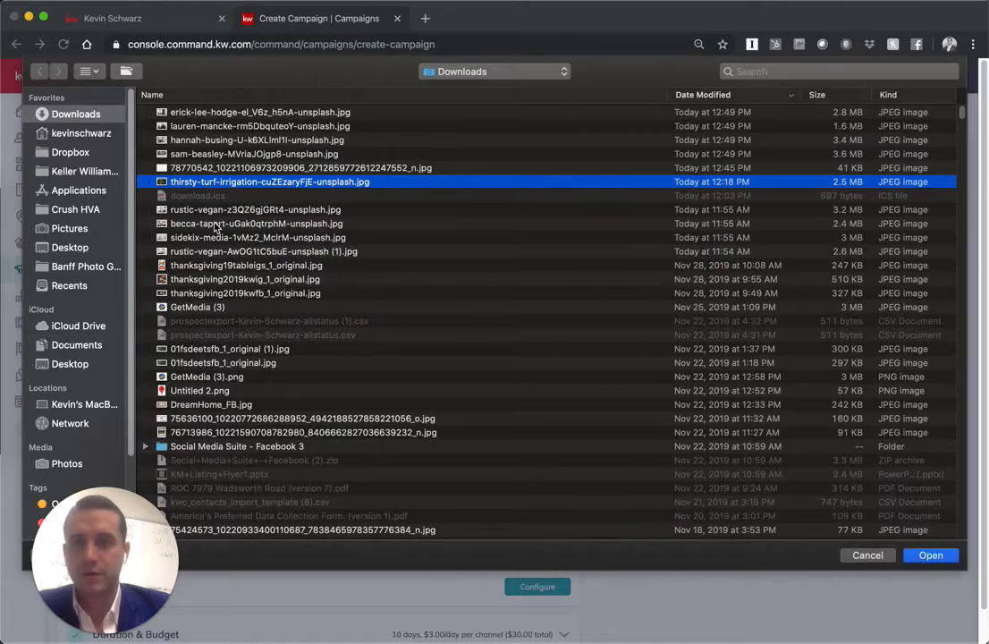
key(Return)
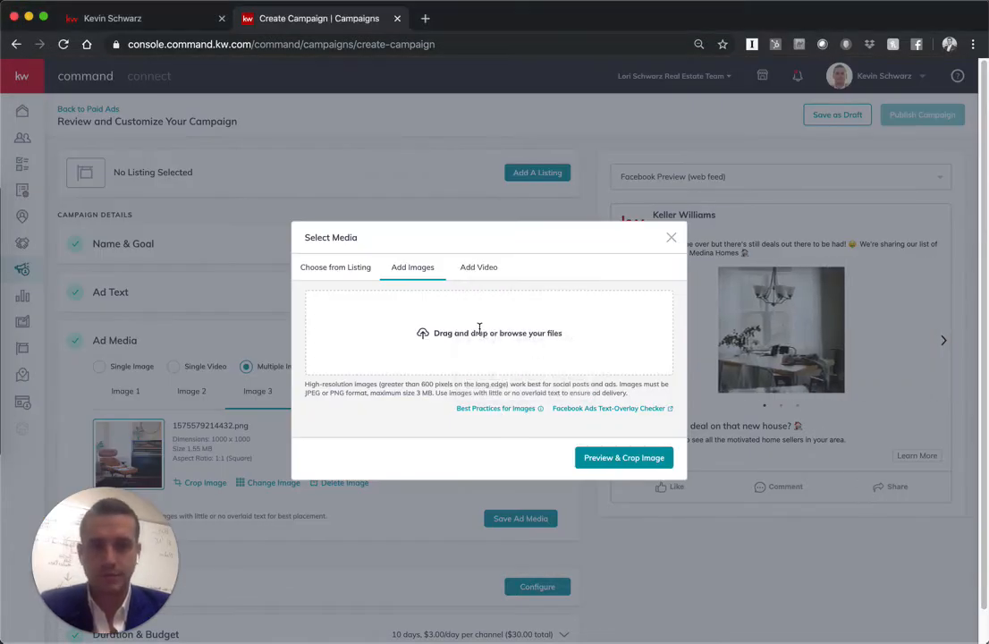
click(623, 515)
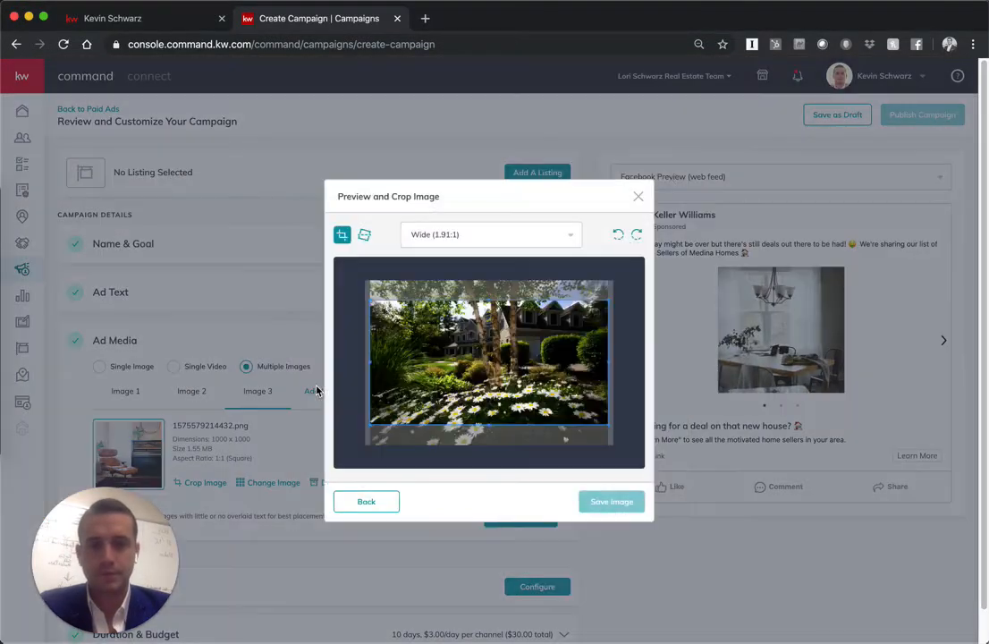
Crop the garden photo to Square (1:1), shift the crop right toward the house, and save the image and the ad media
click(431, 230)
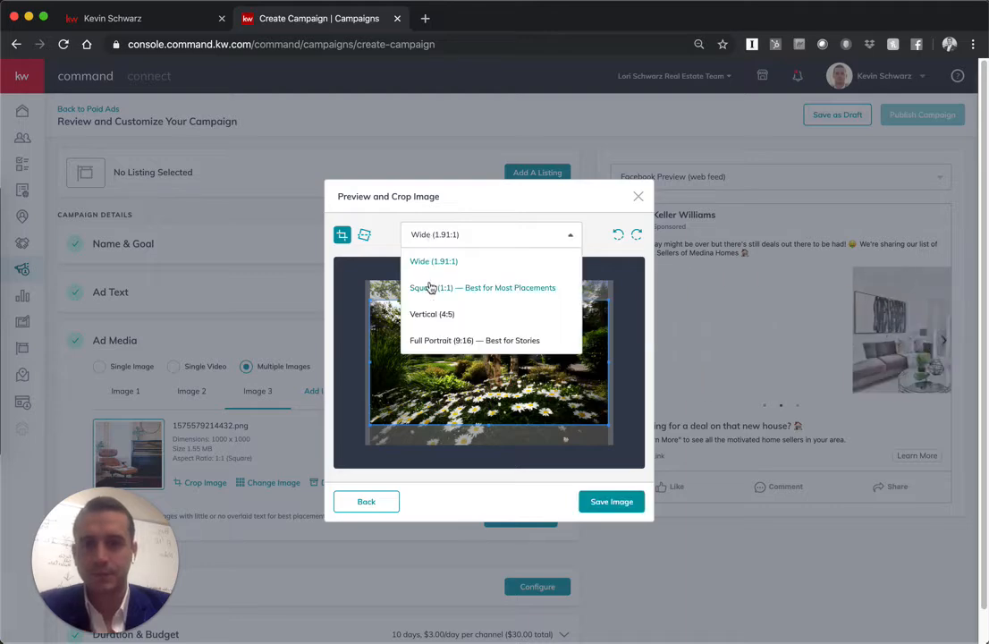
click(430, 286)
drag(466, 359, 492, 359)
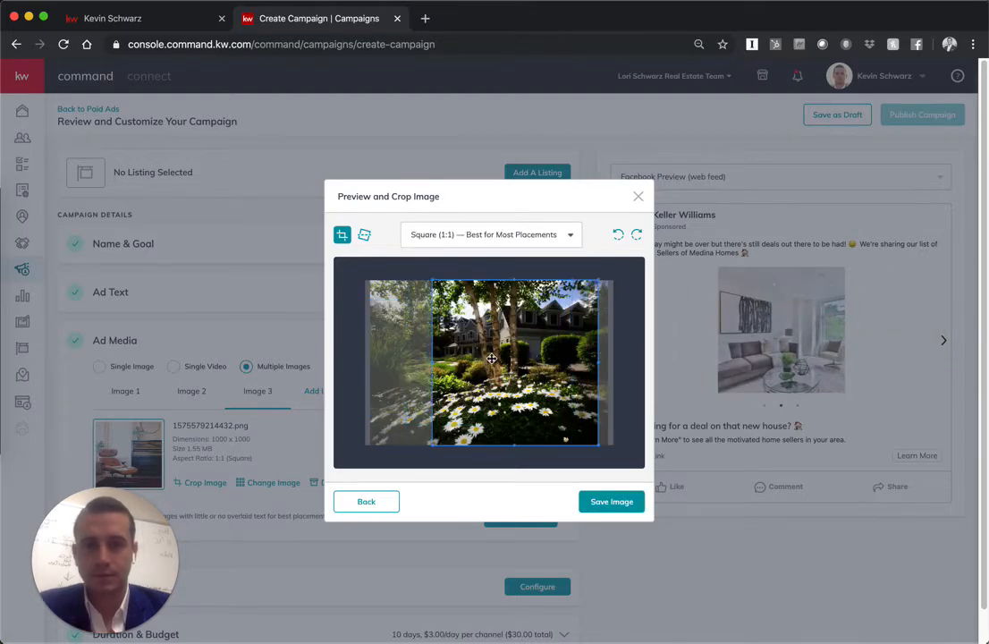
click(601, 501)
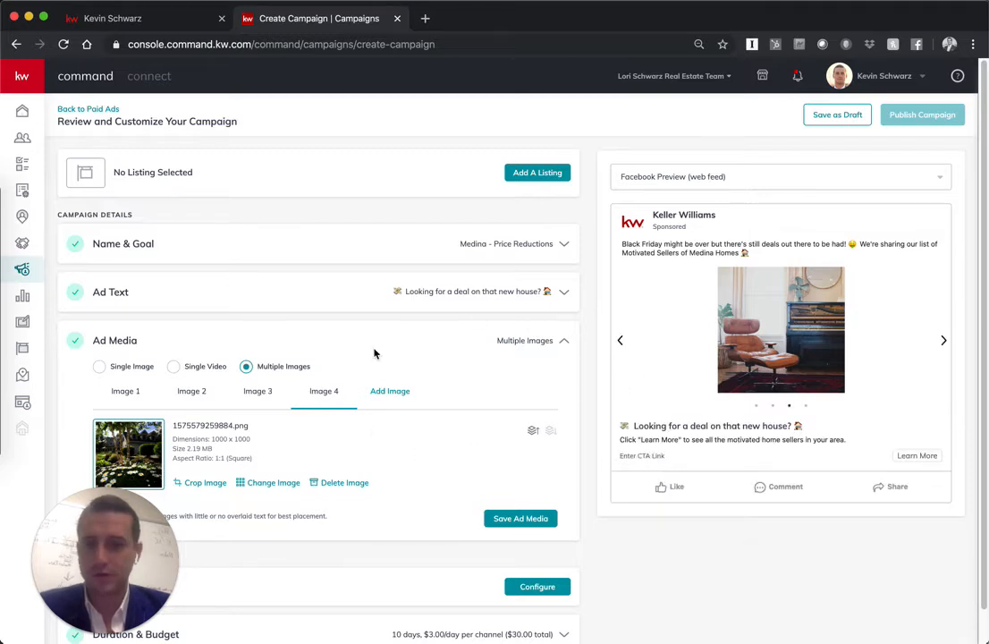
scroll(313, 473, down, 1)
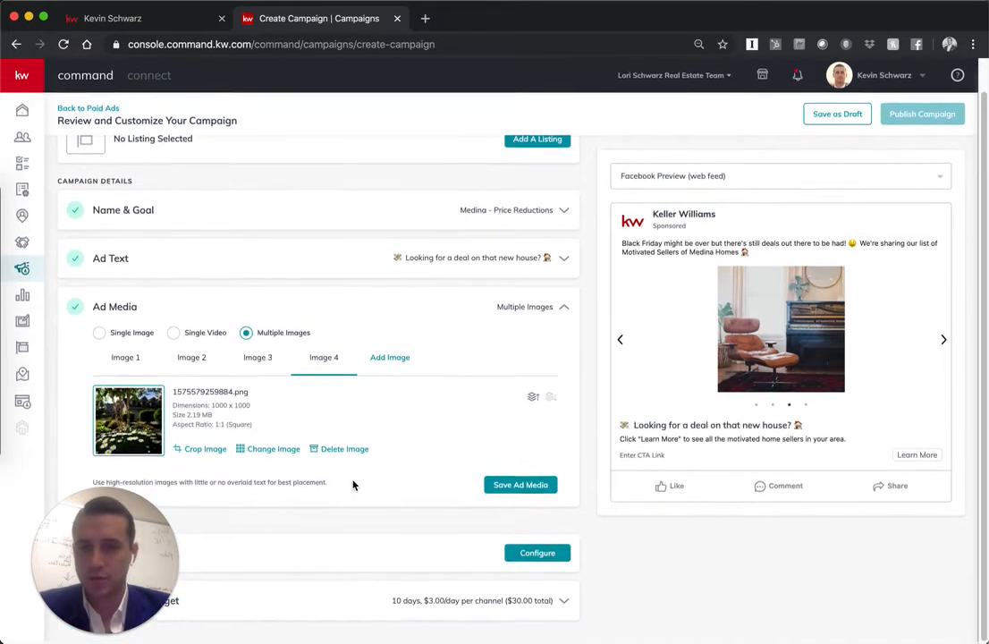
click(496, 491)
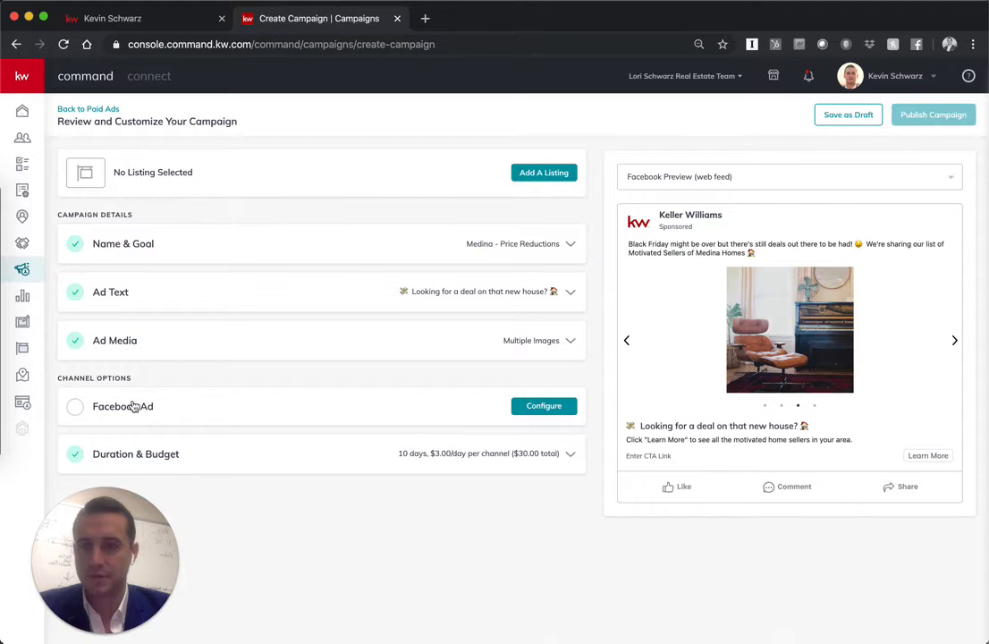
Open the Facebook Ad channel configuration and select The Schwarz Group - Real Estate as the page displaying the ad
click(132, 407)
scroll(371, 413, down, 2)
click(374, 421)
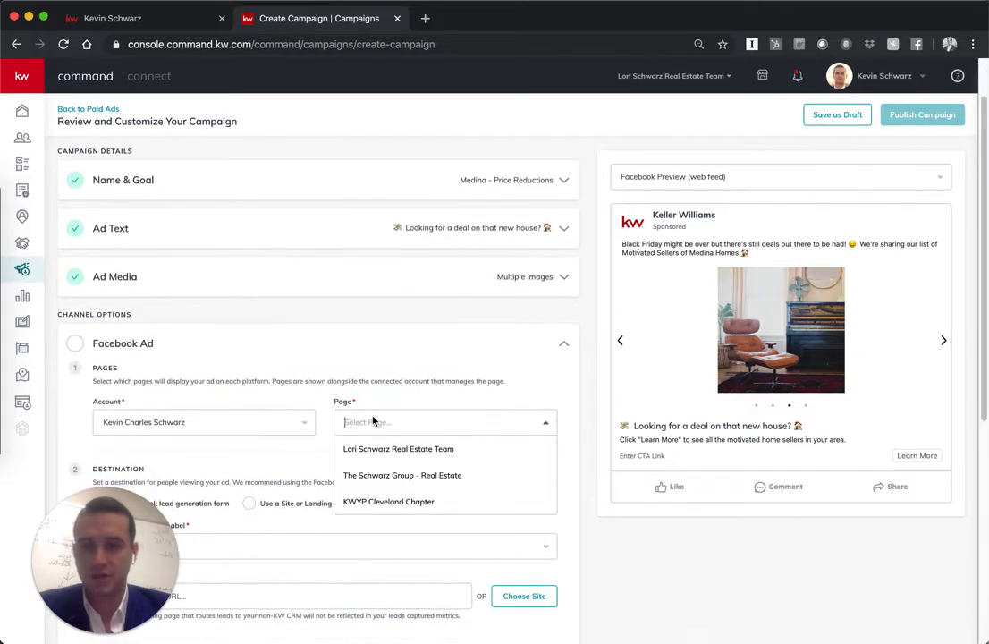
click(397, 482)
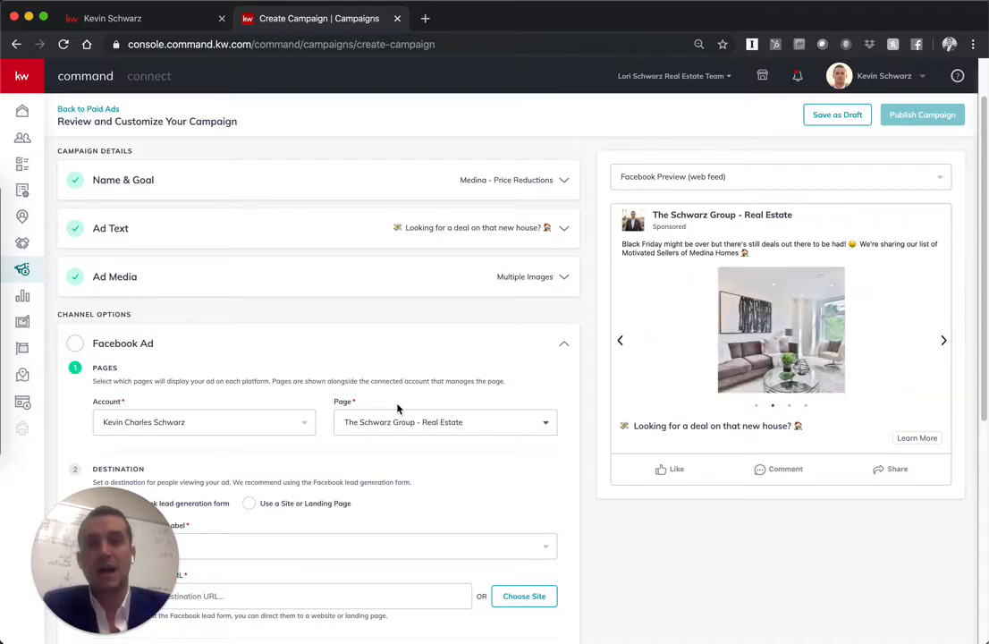
scroll(309, 442, down, 2)
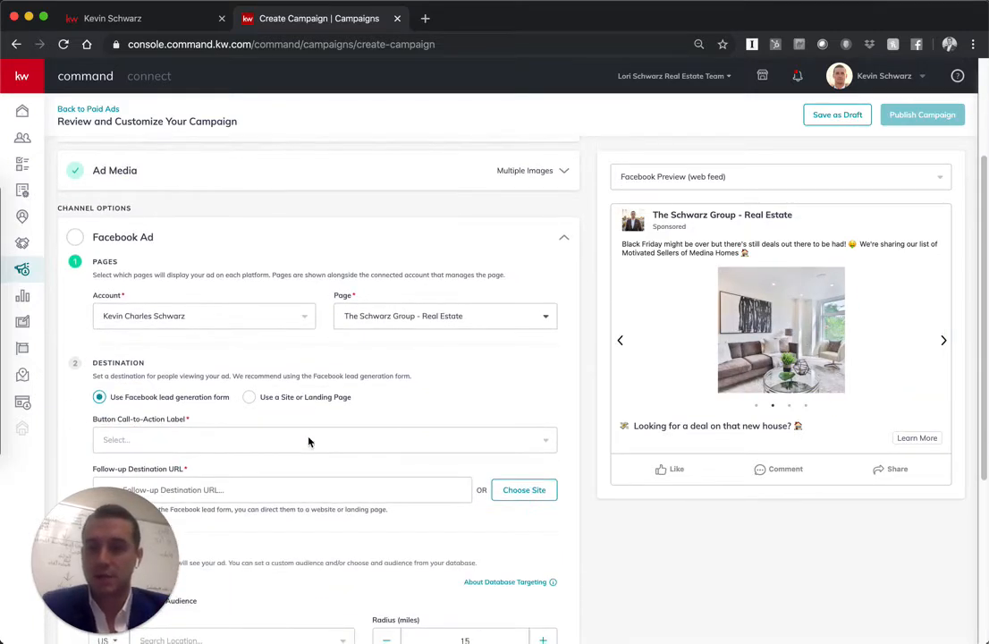
scroll(193, 409, down, 1)
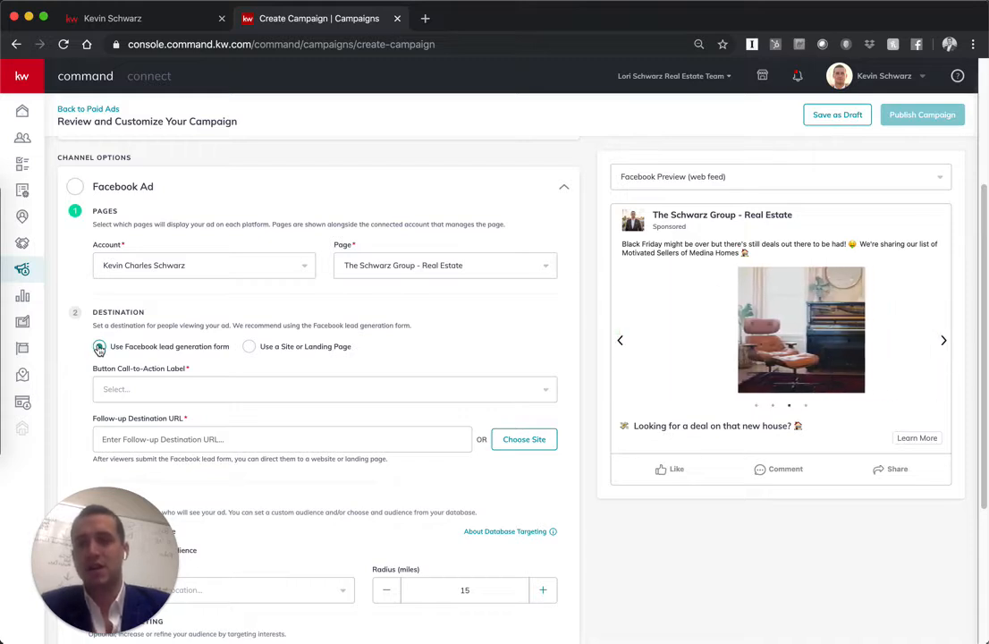
click(112, 394)
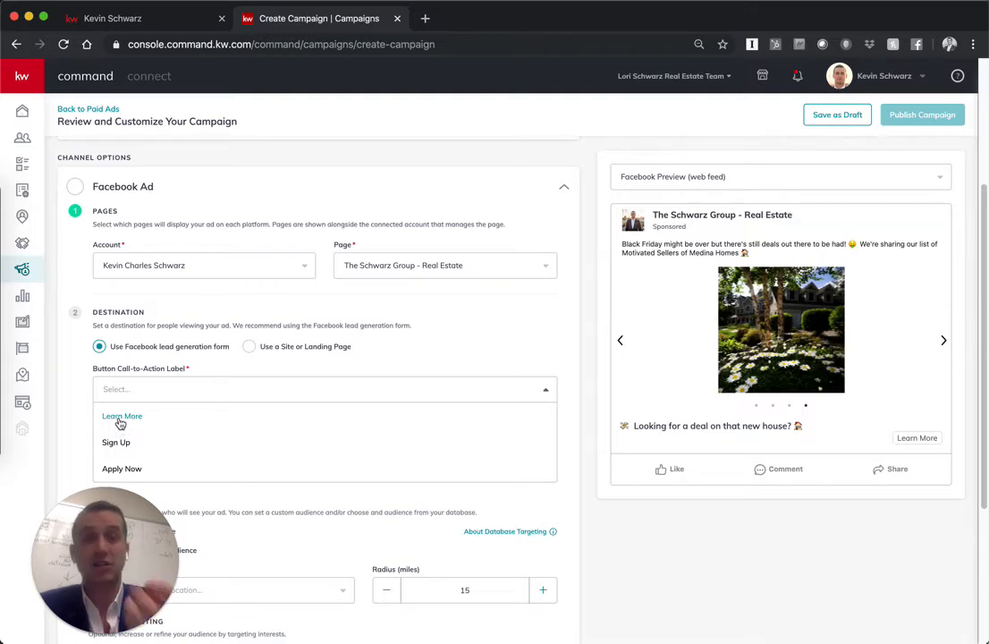
click(121, 416)
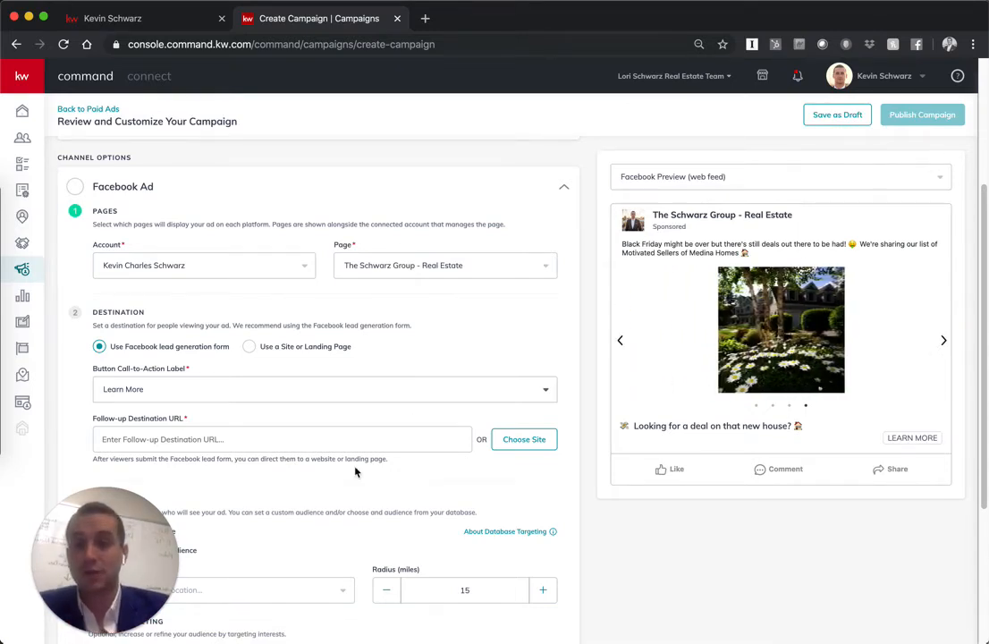
click(272, 437)
text(https://)
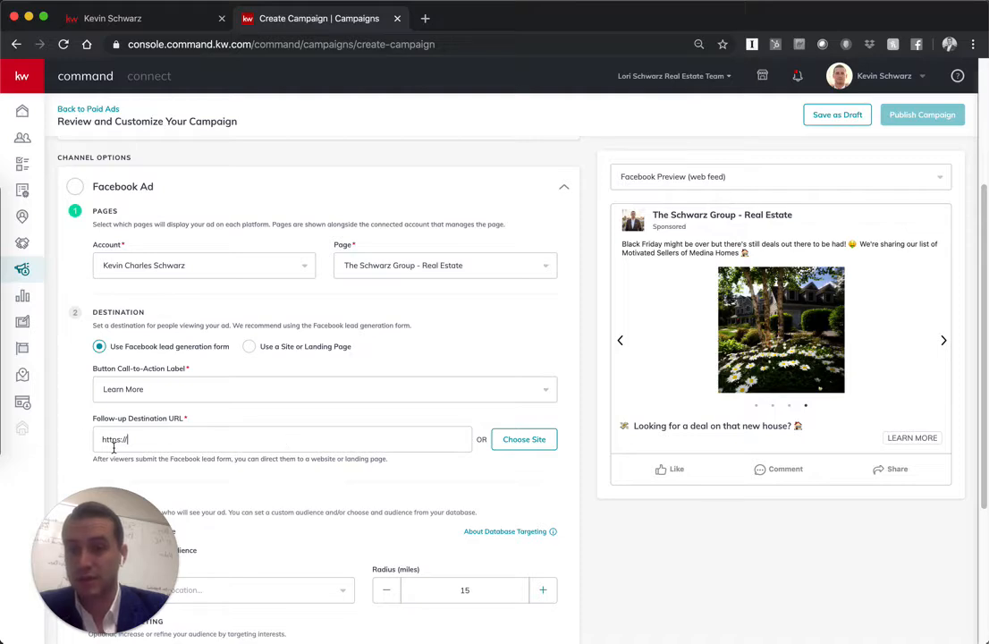
Switch to the forsail.kw.com property search and search for homes in zip code 44256
click(179, 20)
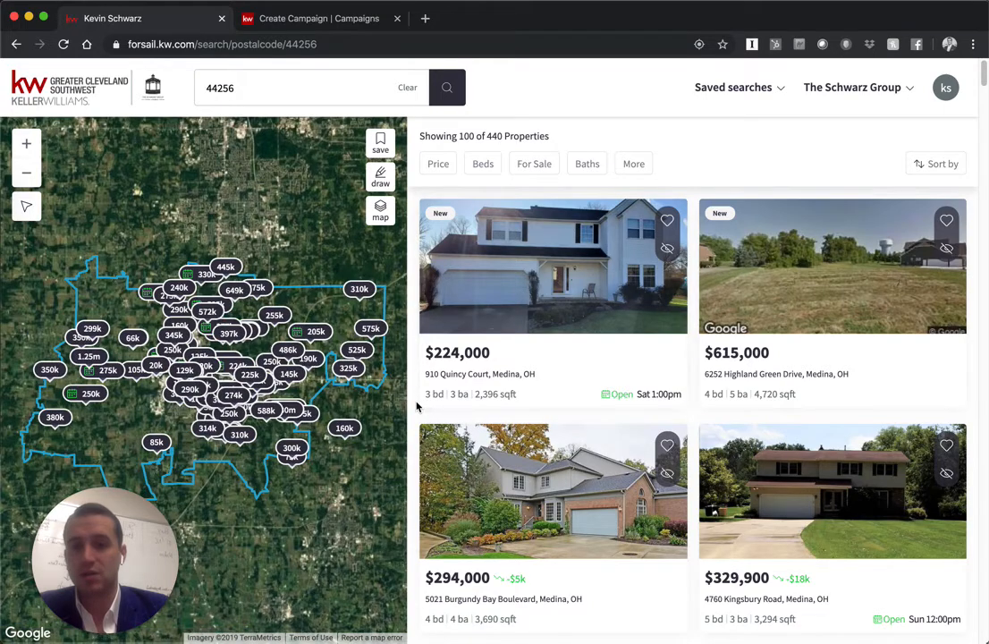
double_click(220, 88)
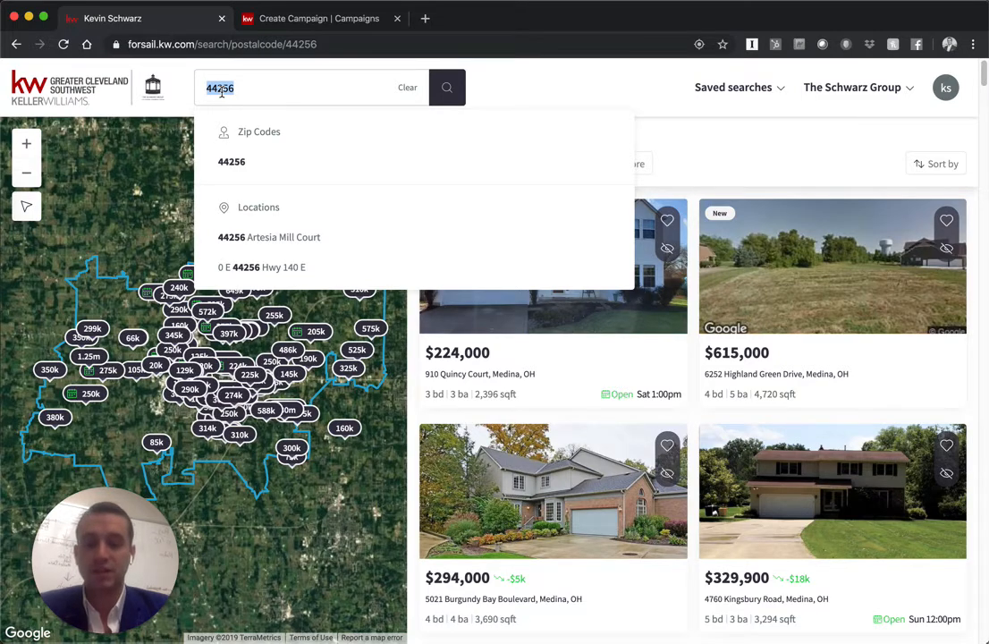
text(442)
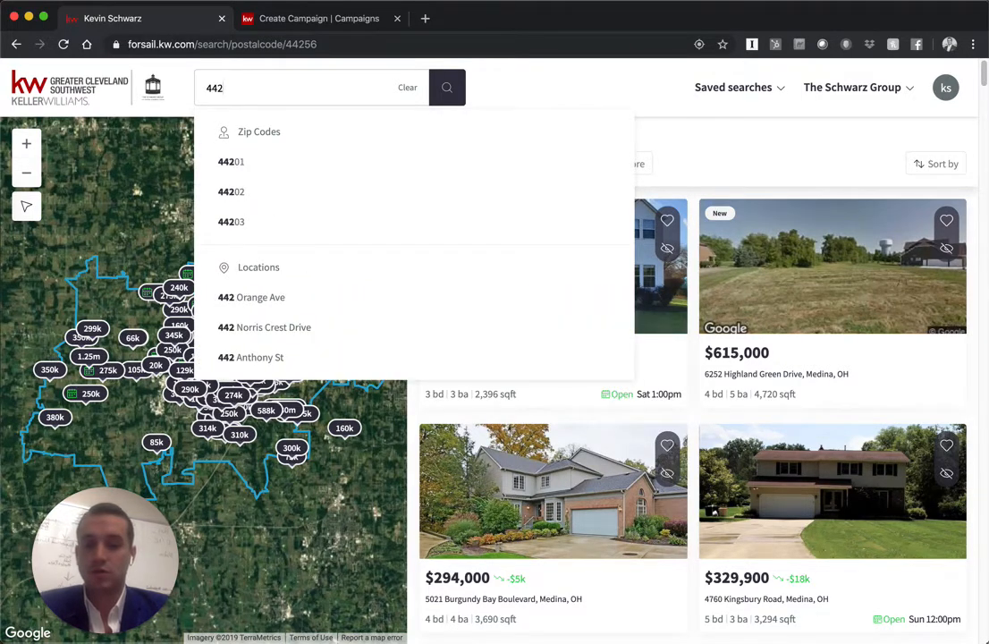
text(56)
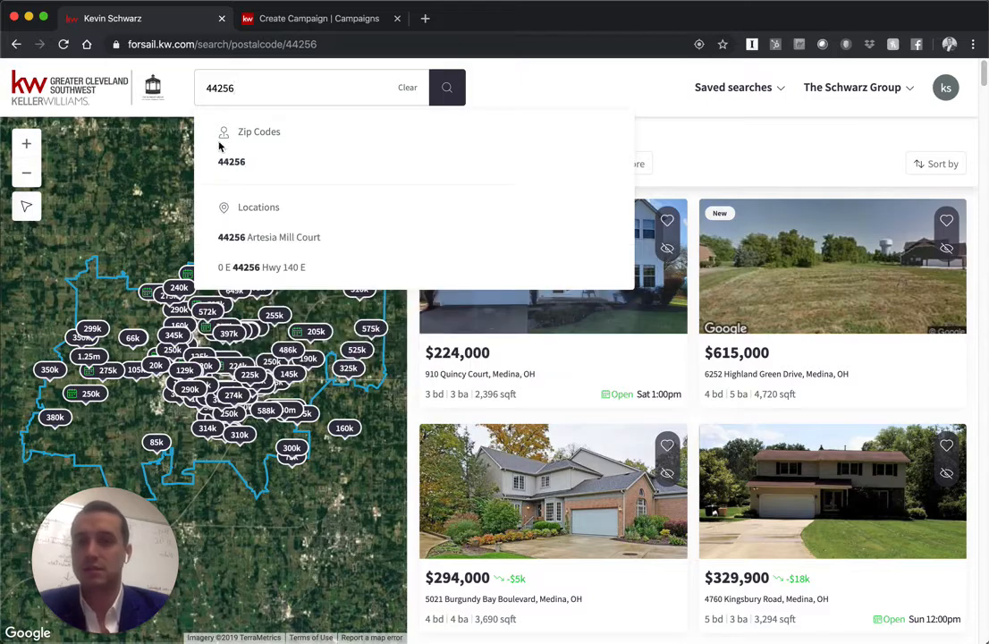
click(226, 159)
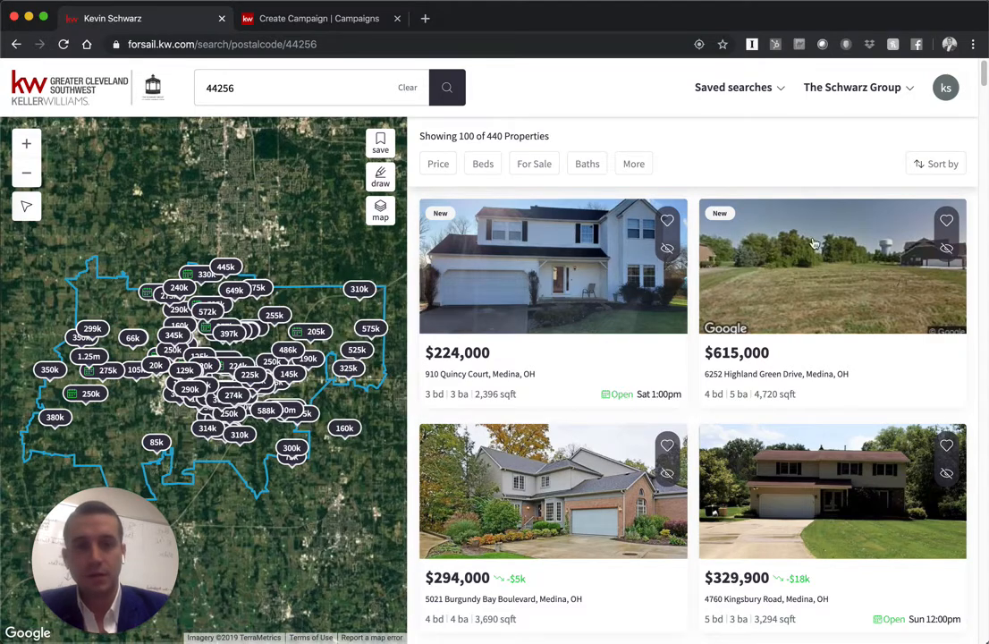
Filter the for-sale listings to the Active and Coming Soon statuses
click(539, 163)
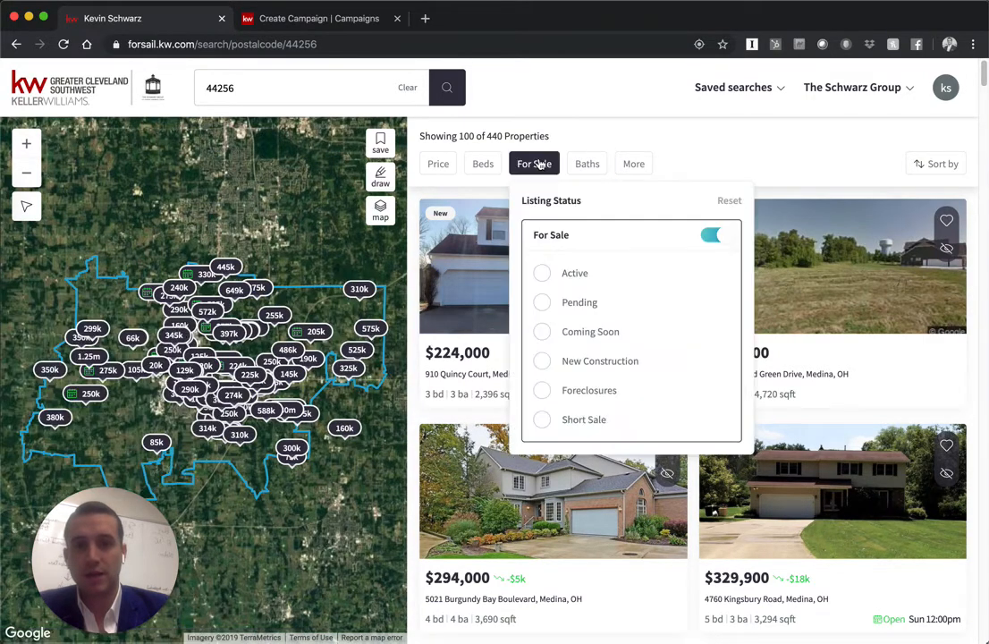
click(543, 279)
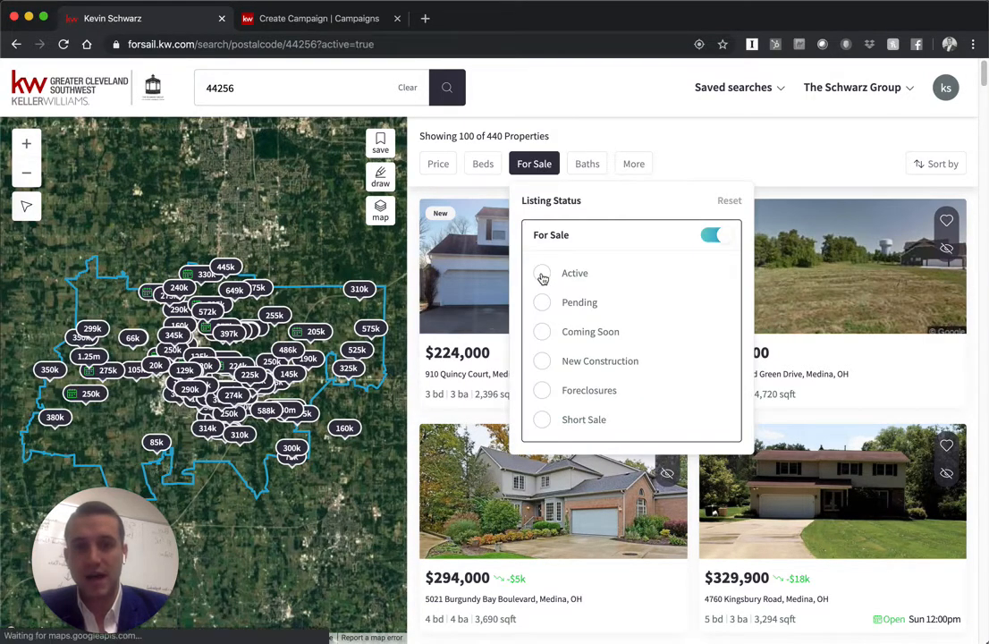
click(543, 332)
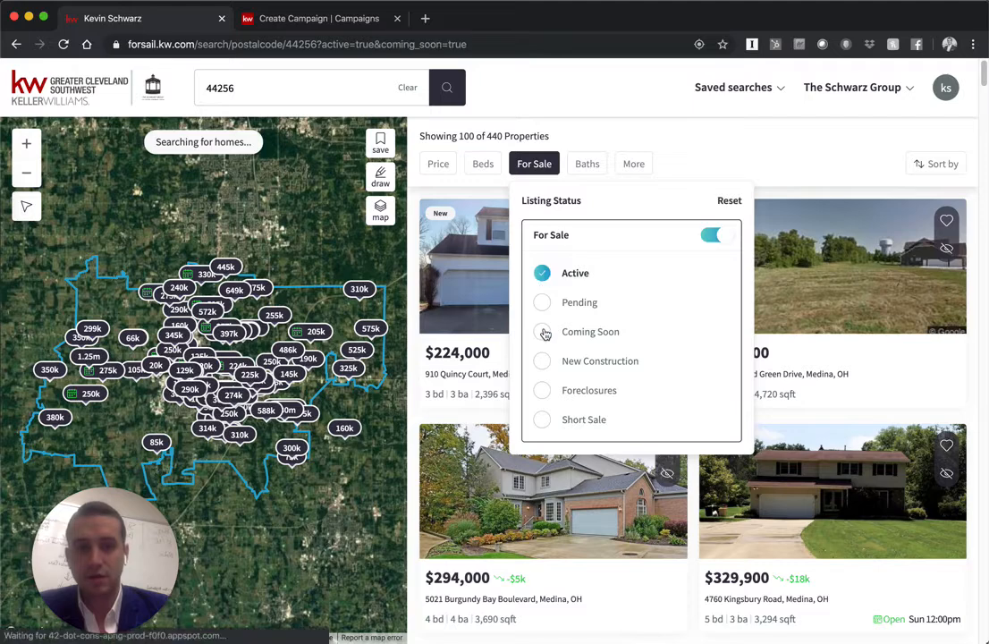
Limit the results to listings with Price Reduced (< 7 days ago), and review that filter setting
click(632, 162)
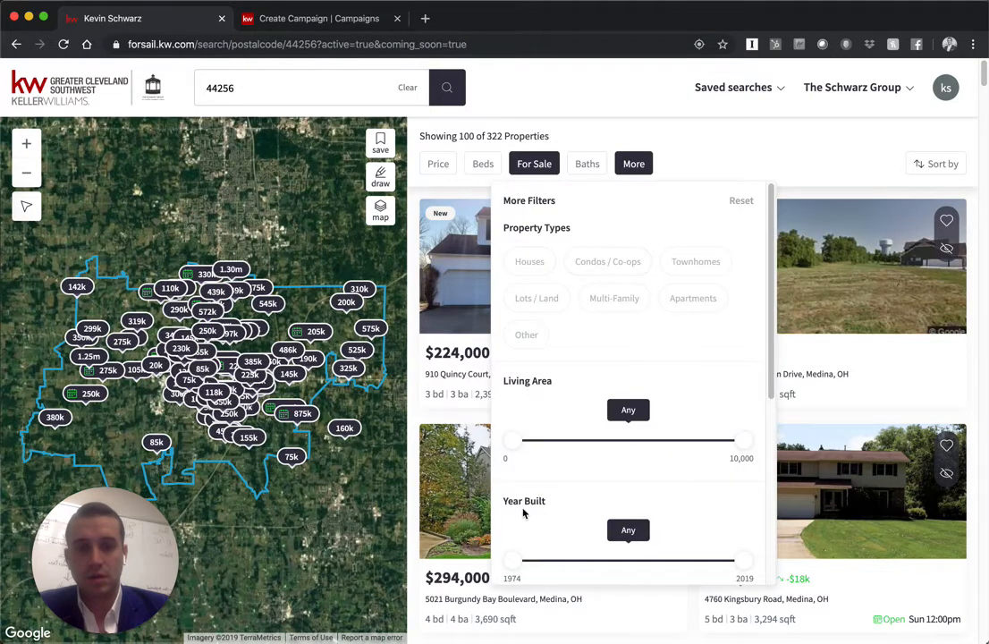
scroll(523, 512, down, 5)
scroll(528, 479, down, 2)
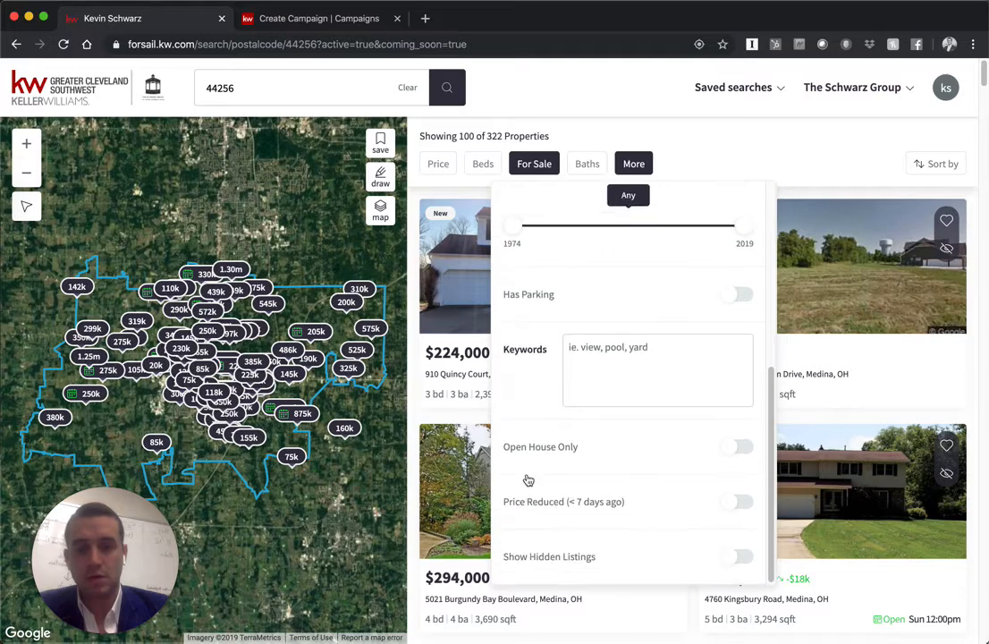
click(731, 502)
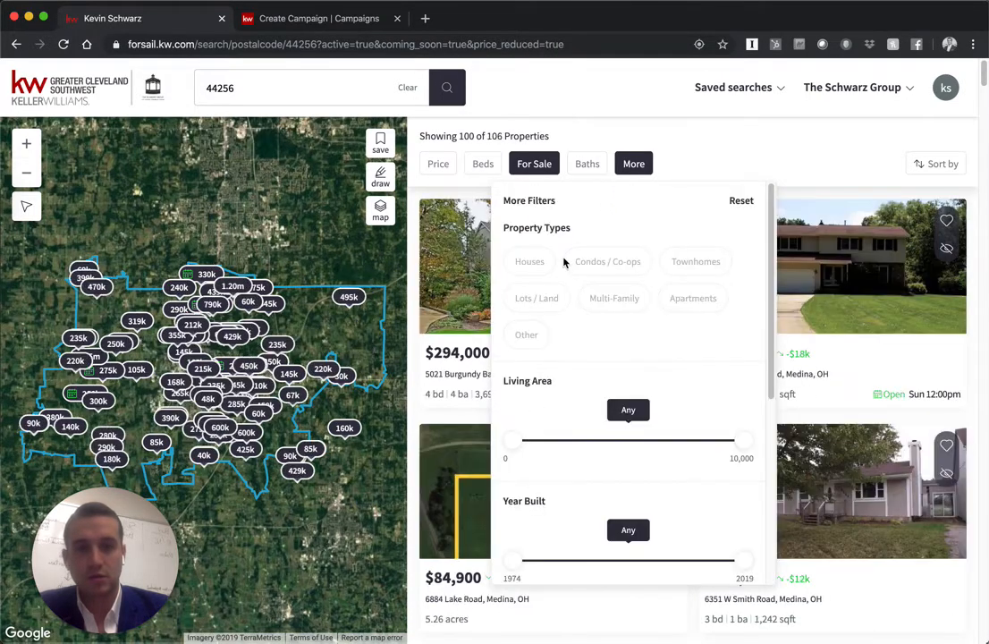
click(632, 166)
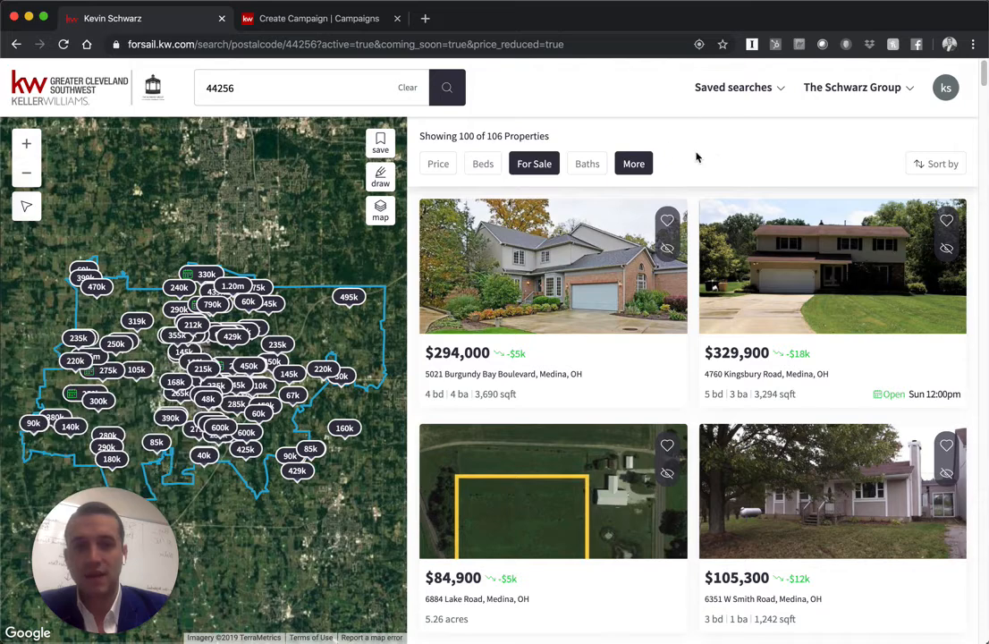
click(634, 164)
scroll(556, 444, down, 5)
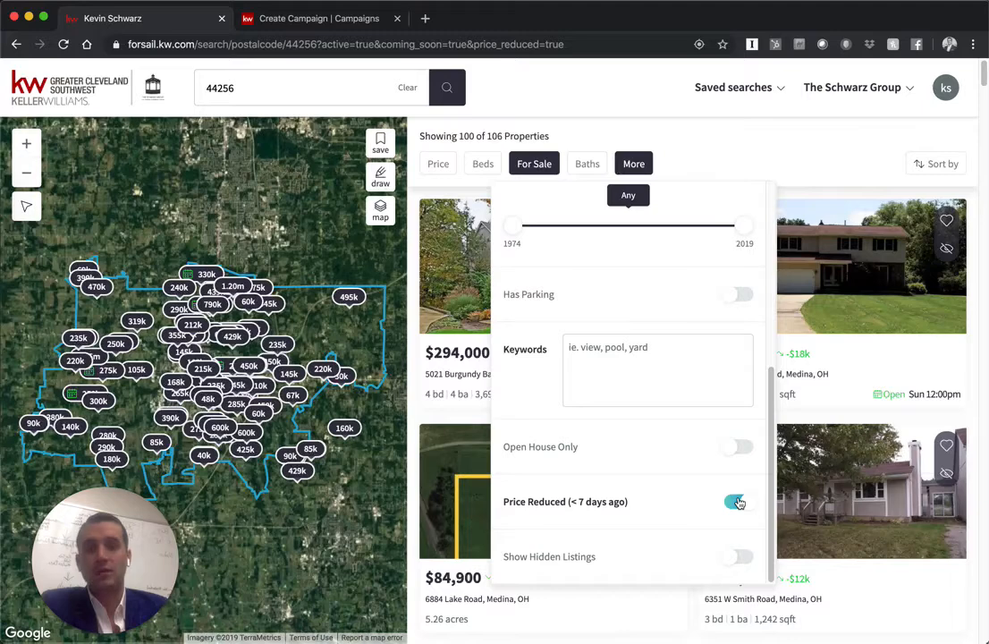
click(708, 158)
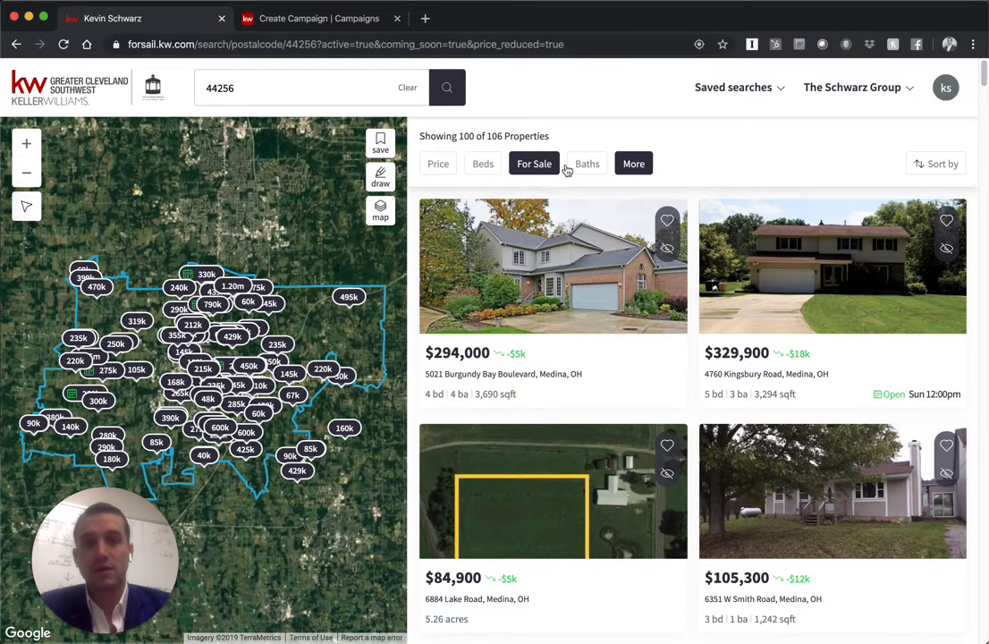
Copy the filtered property search's web address and use it as the campaign's Follow-up Destination URL
click(278, 51)
key(super+c)
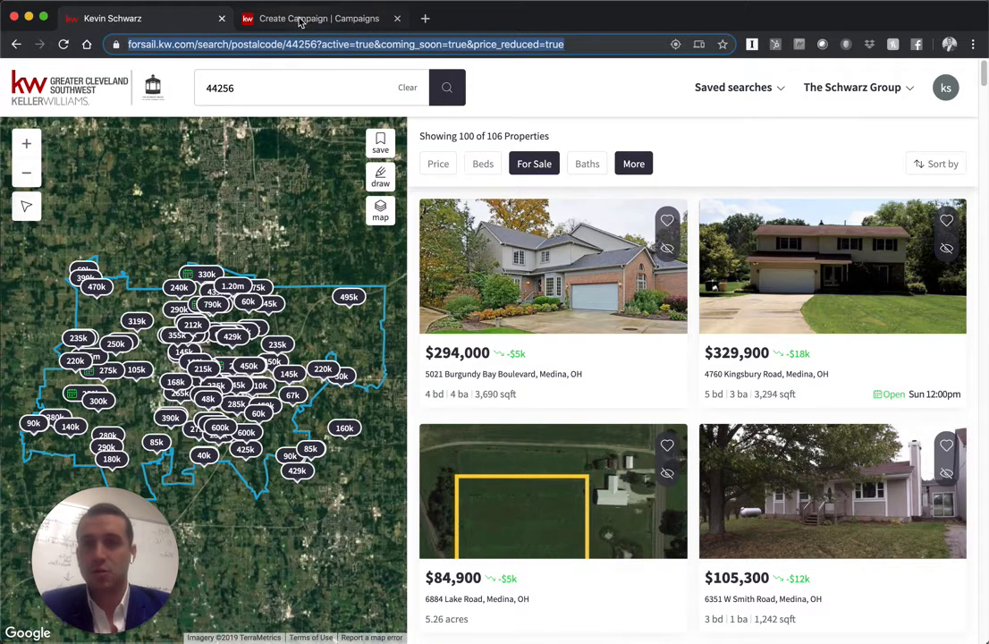
click(260, 18)
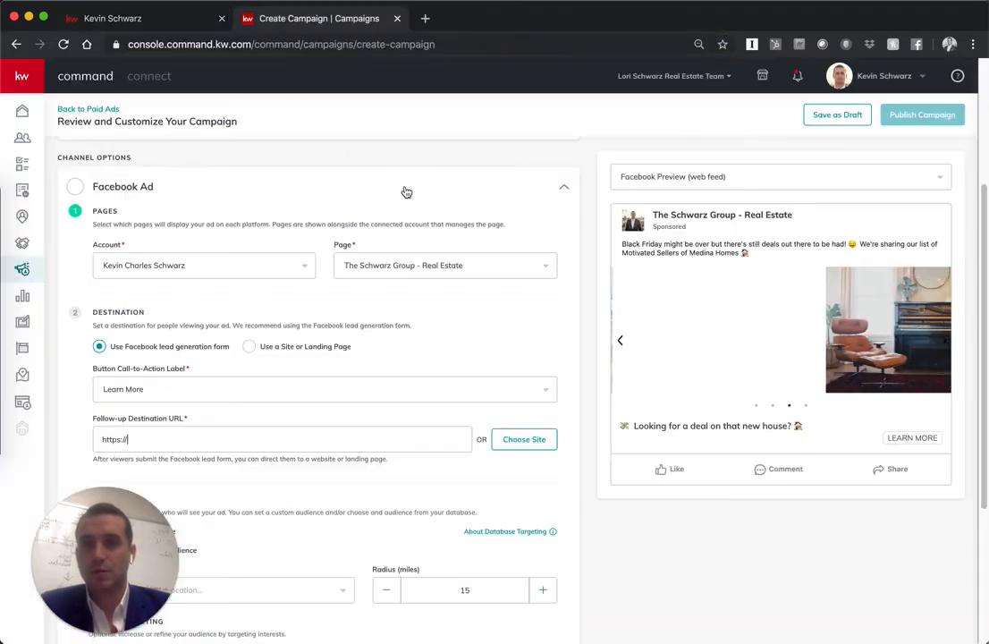
click(221, 439)
key(super+v)
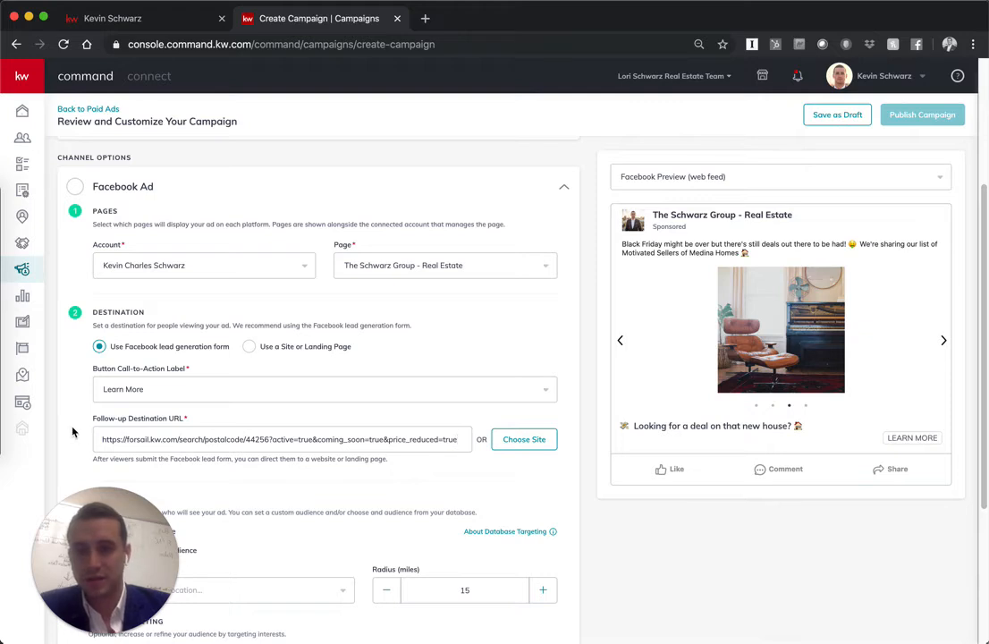
Set the custom audience's location to Medina, Ohio in the Facebook ad targeting
scroll(73, 432, down, 3)
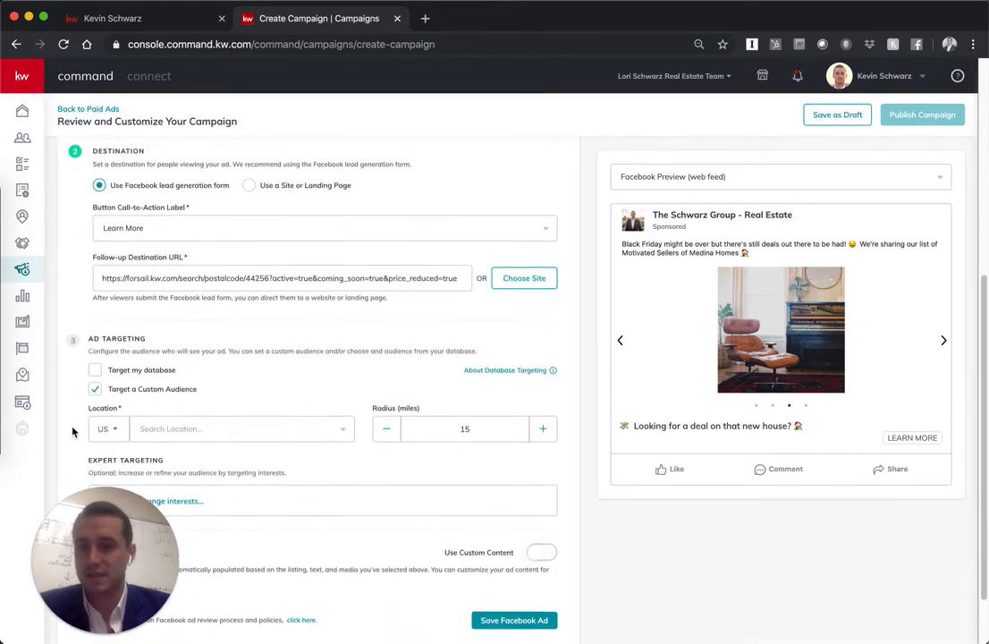
click(94, 380)
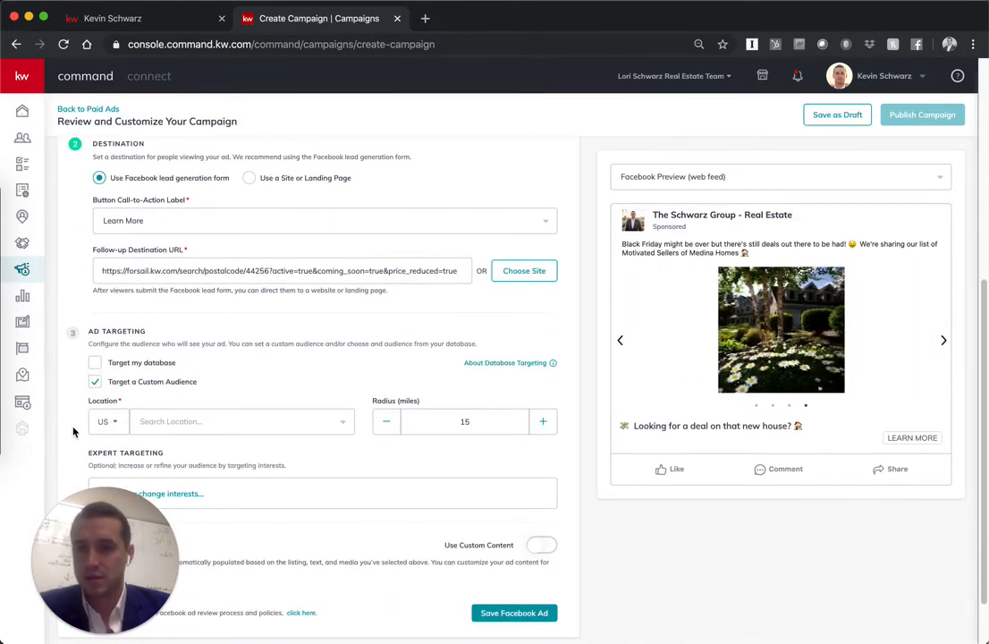
scroll(73, 429, down, 1)
click(193, 383)
text(44256)
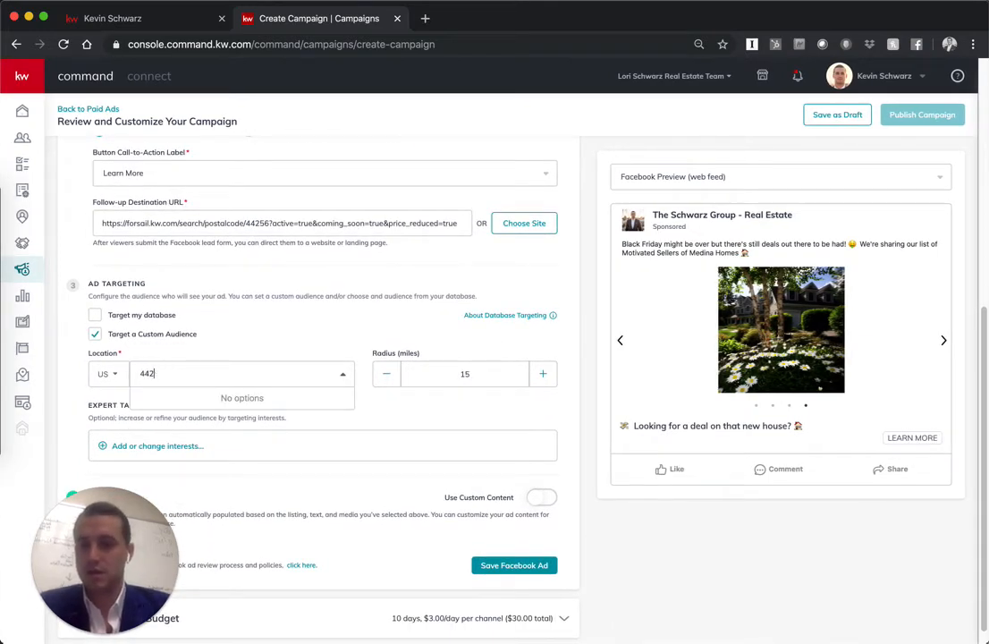
key(BackSpace)
key(BackSpace)
key(BackSpace)
text(Medina,)
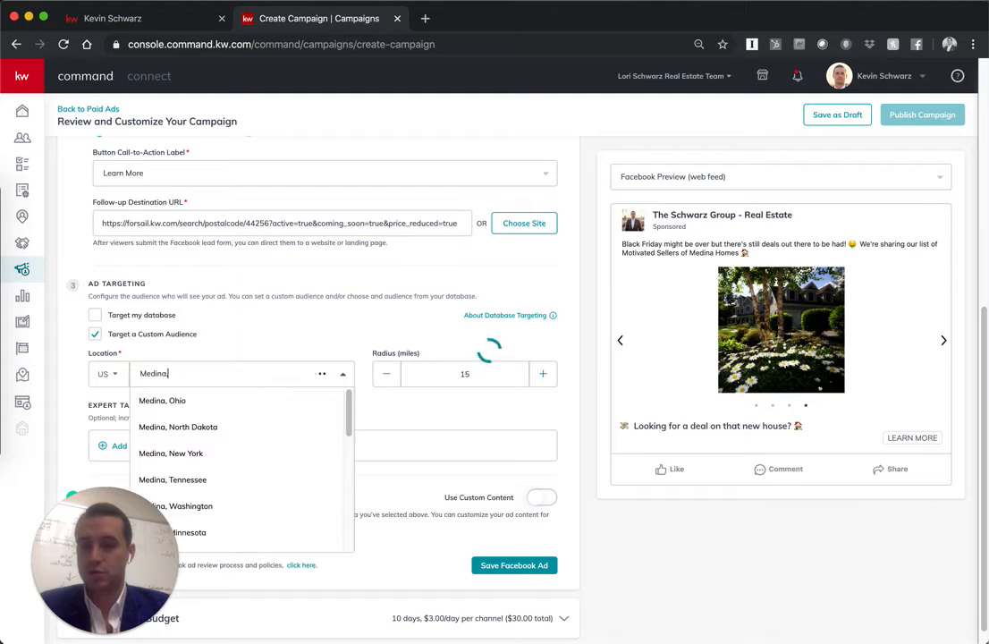
click(190, 400)
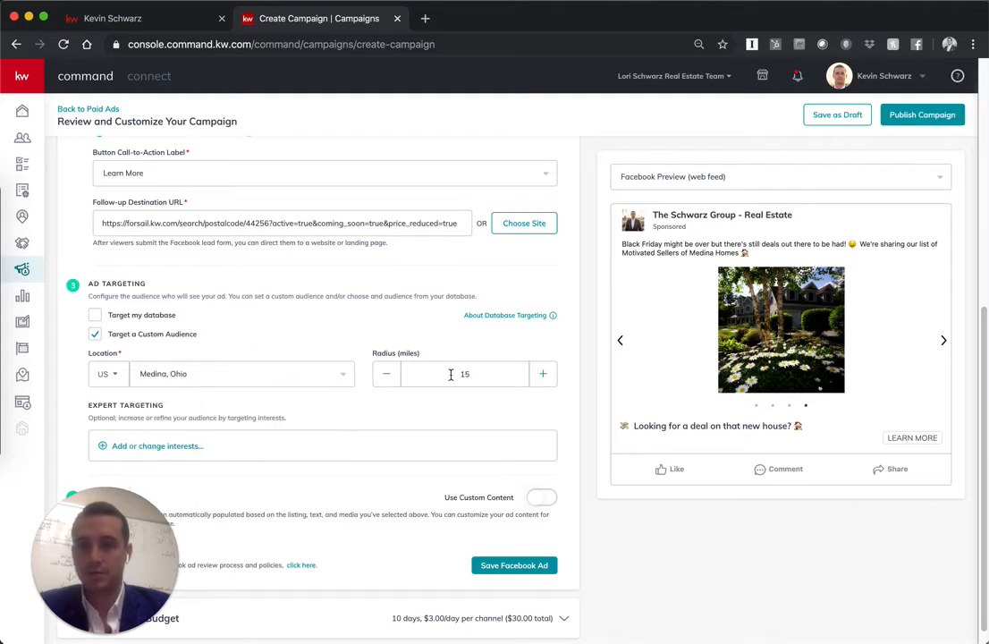
Set the audience radius to 30 miles and open the expert targeting interests for the Facebook ad
click(545, 375)
click(545, 375)
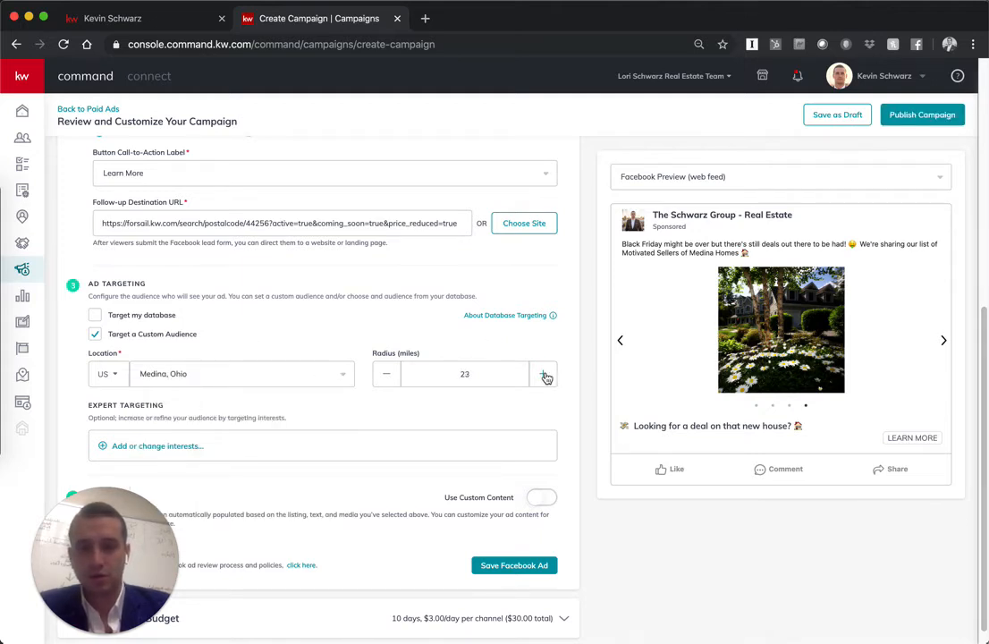
click(546, 377)
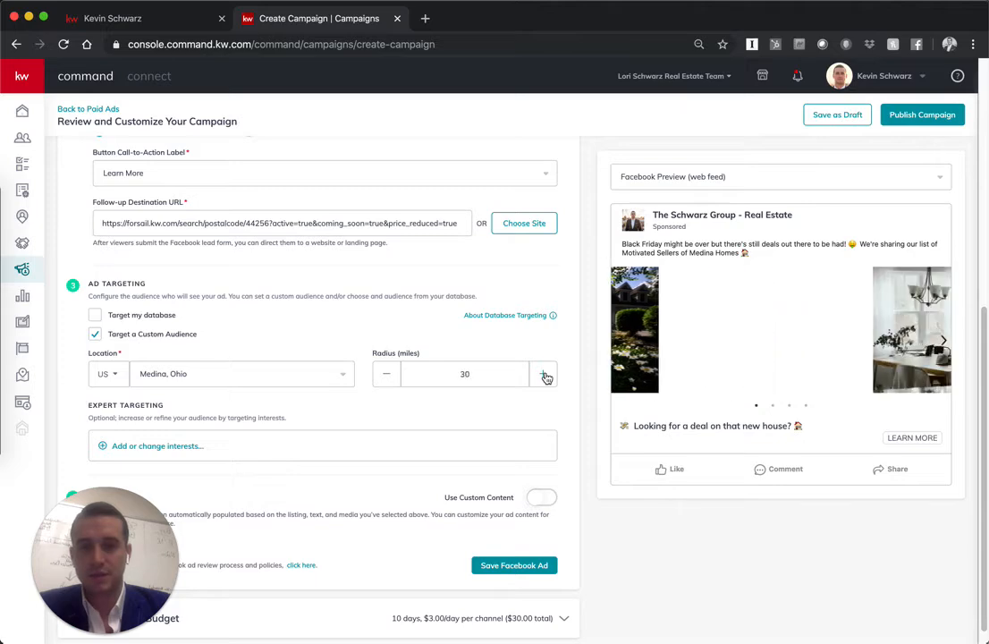
scroll(296, 383, down, 1)
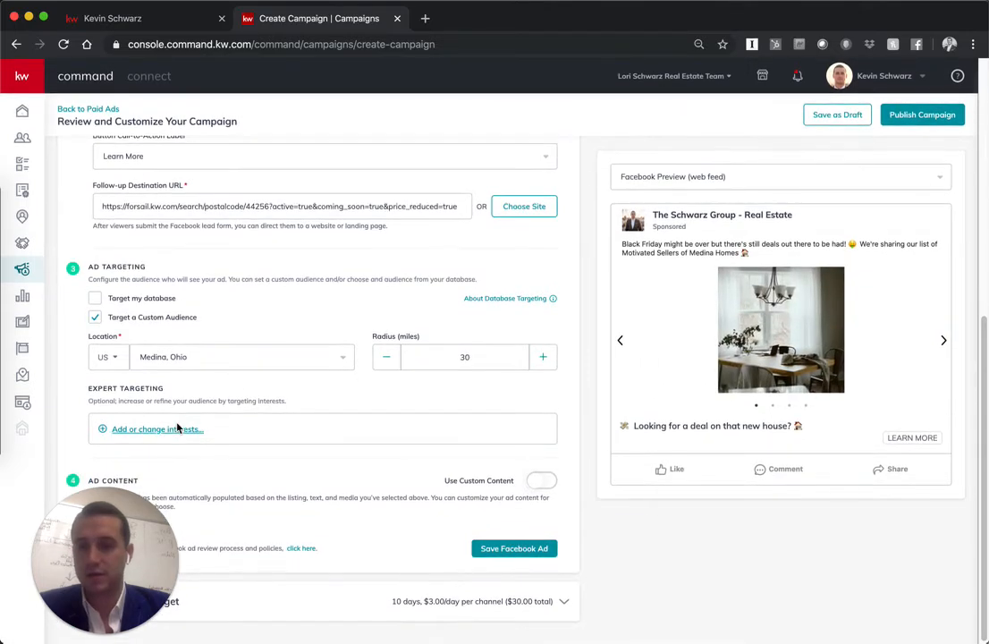
click(183, 429)
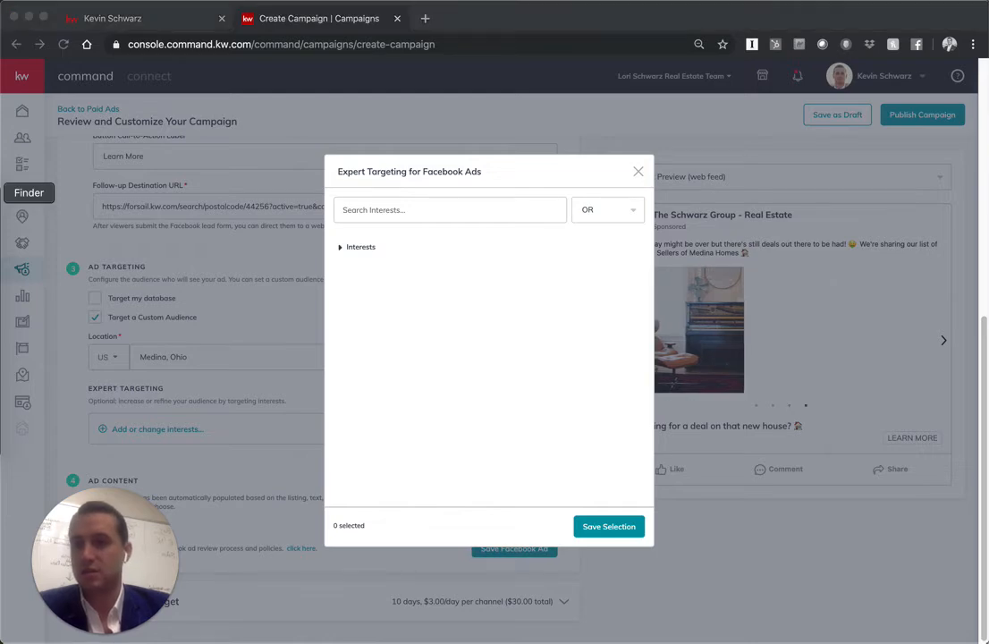
click(2, 193)
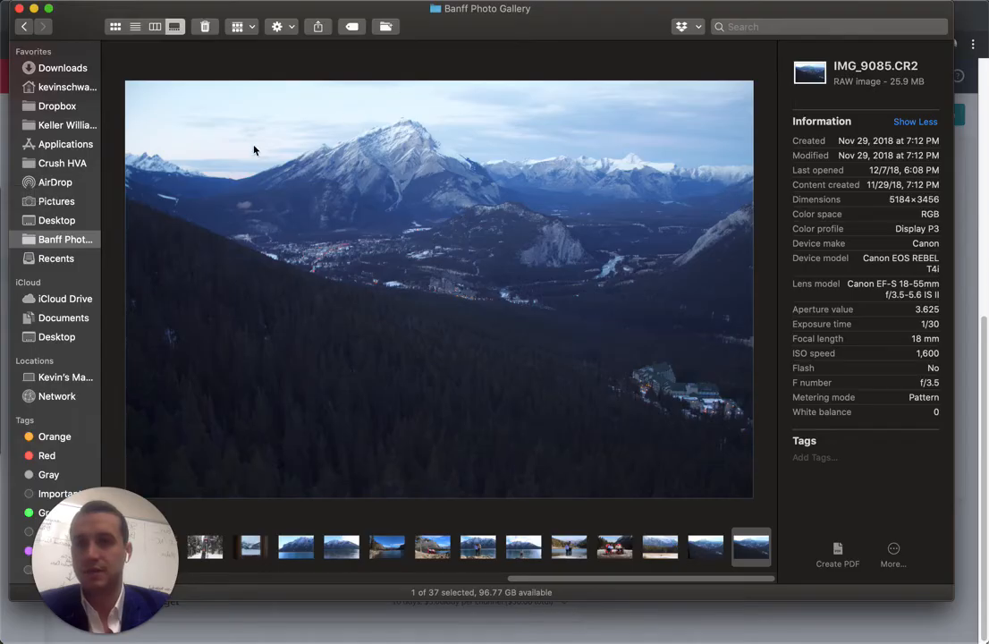
click(18, 8)
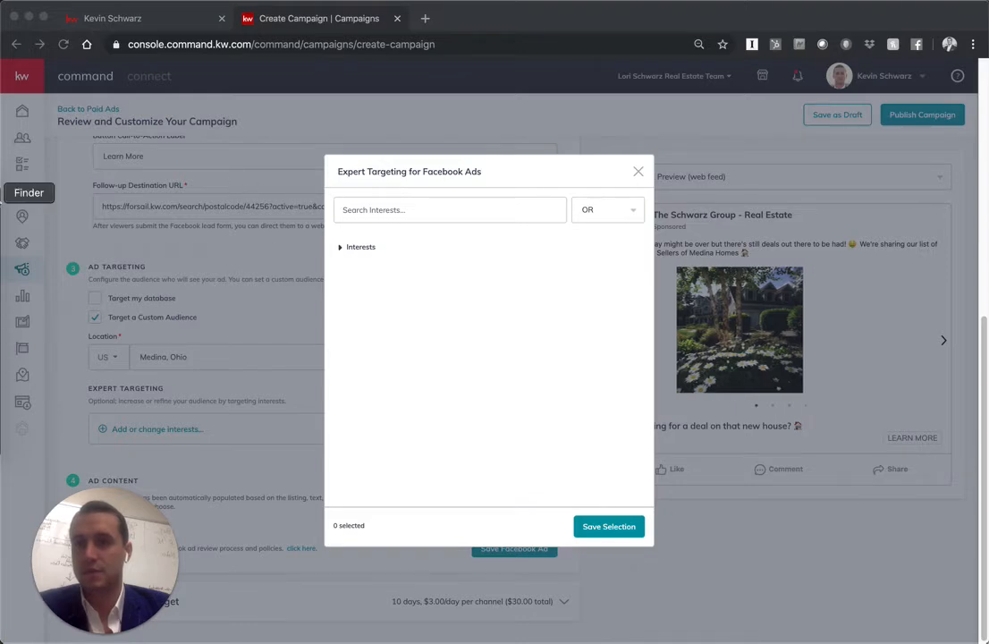
click(3, 173)
click(64, 69)
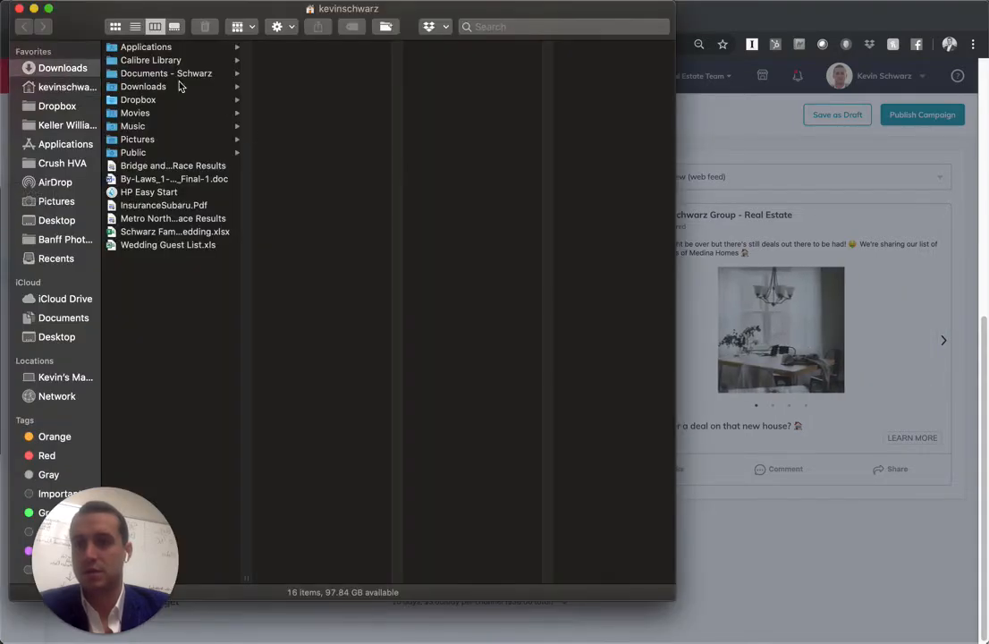
click(168, 68)
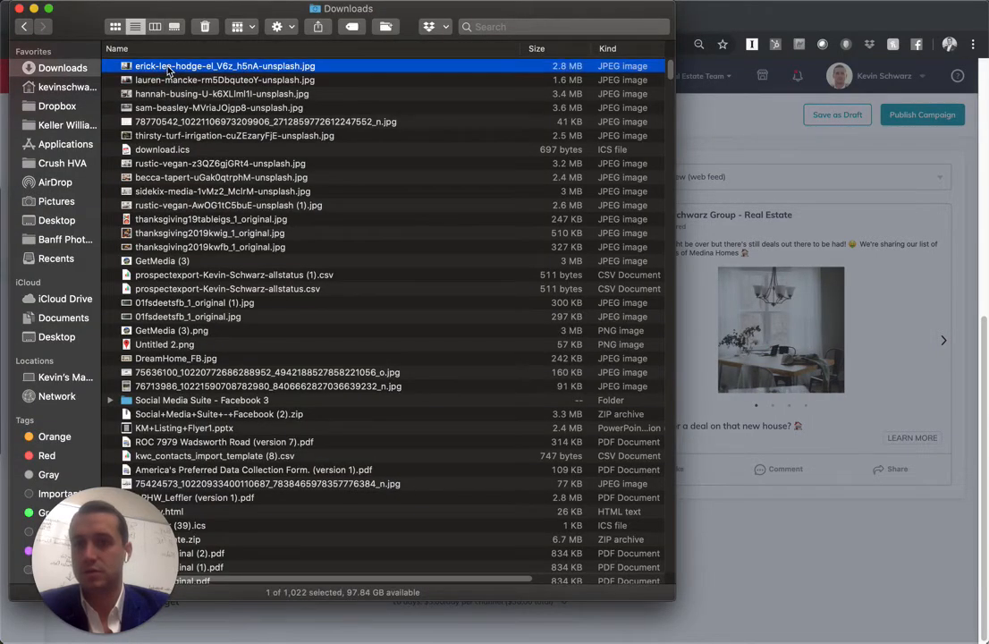
click(167, 123)
key(space)
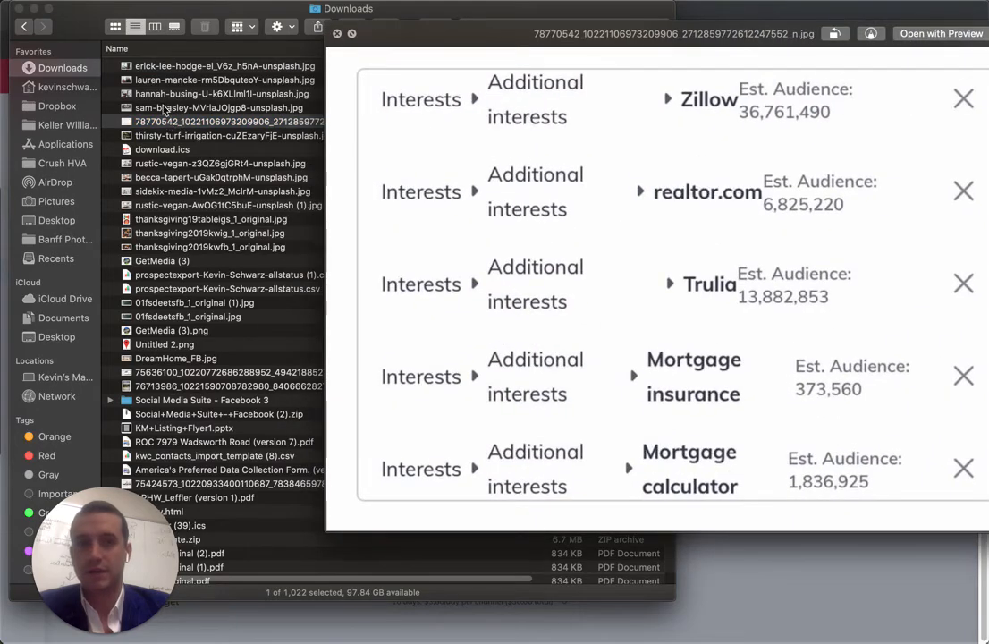
key(space)
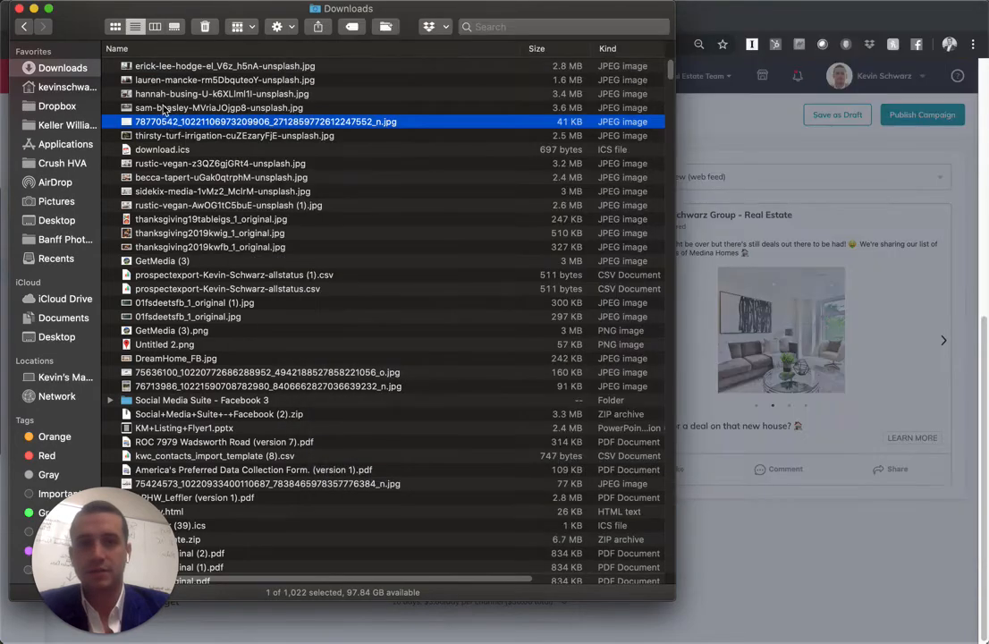
double_click(209, 125)
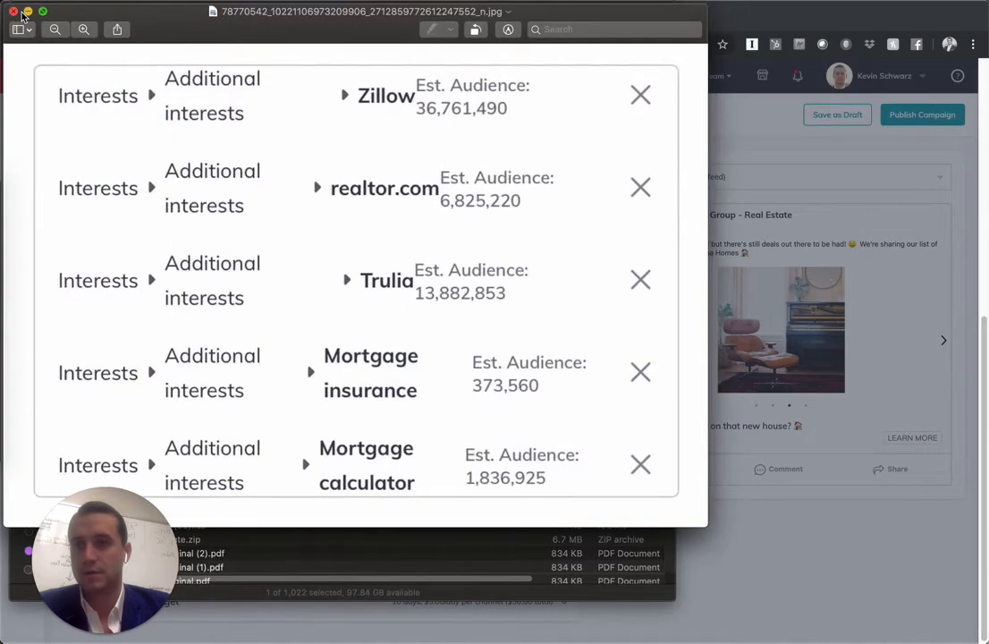
Close the Finder window and arrange the interests list image beside the browser's Expert Targeting dialog
drag(82, 36, 84, 98)
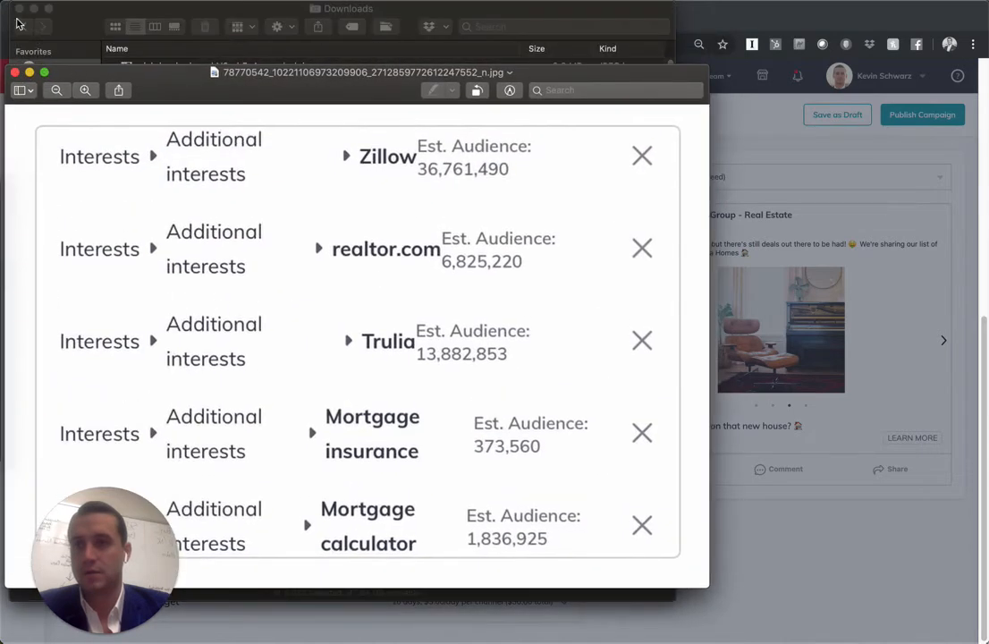
click(20, 11)
drag(276, 89, 605, 193)
drag(338, 167, 635, 339)
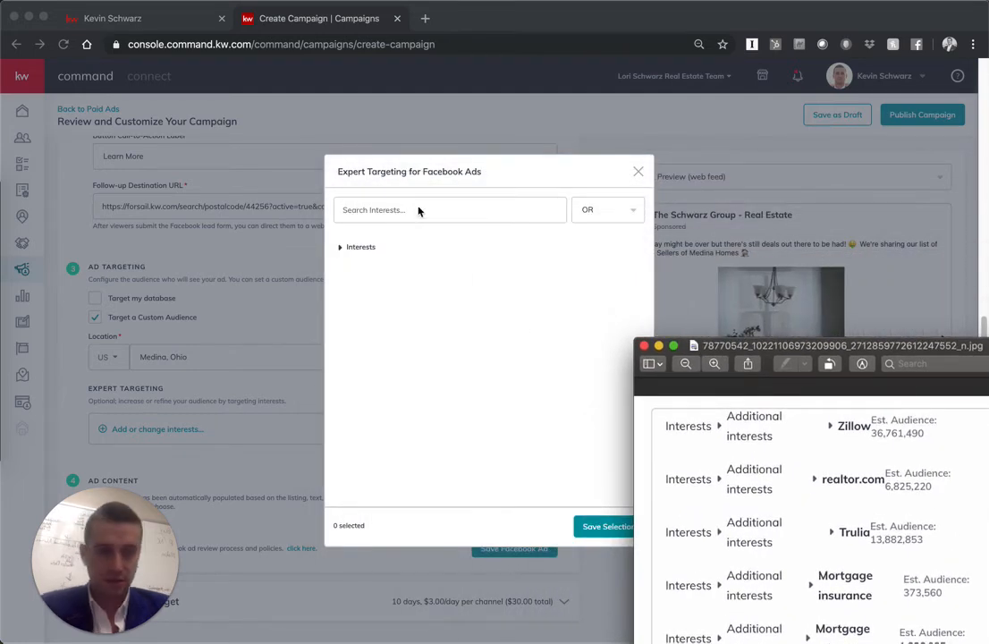
drag(678, 20, 524, 10)
drag(910, 347, 952, 142)
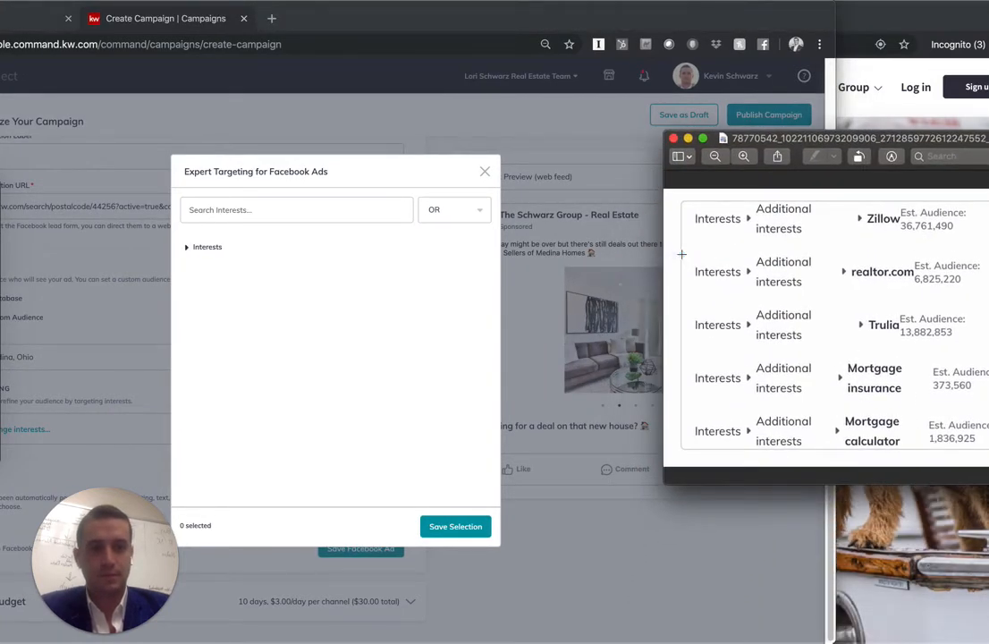
Search the Facebook ad interests for zillow and select Zillow
click(236, 217)
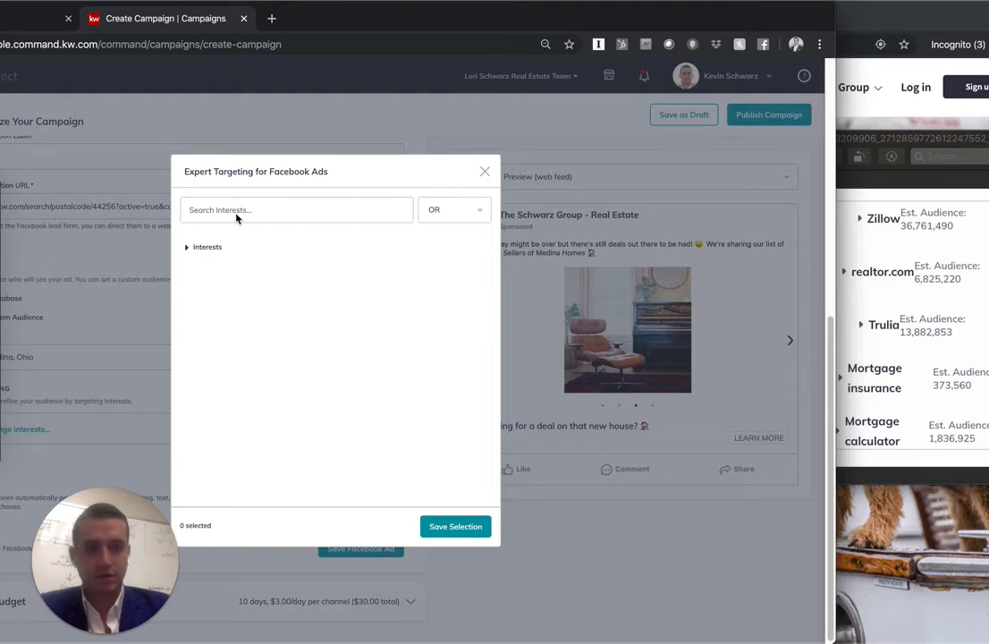
click(236, 212)
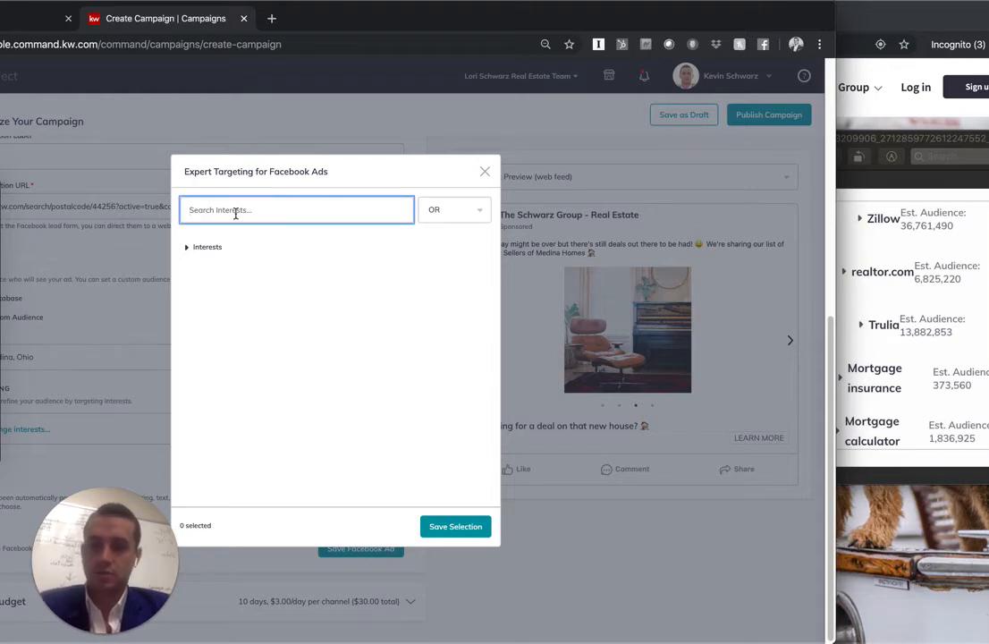
text(zillow)
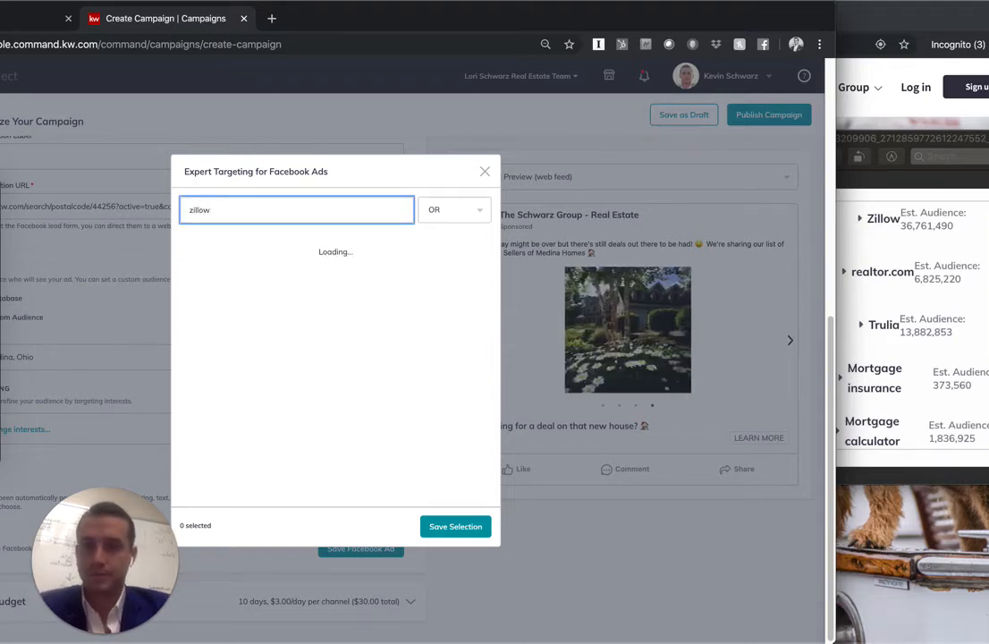
click(198, 249)
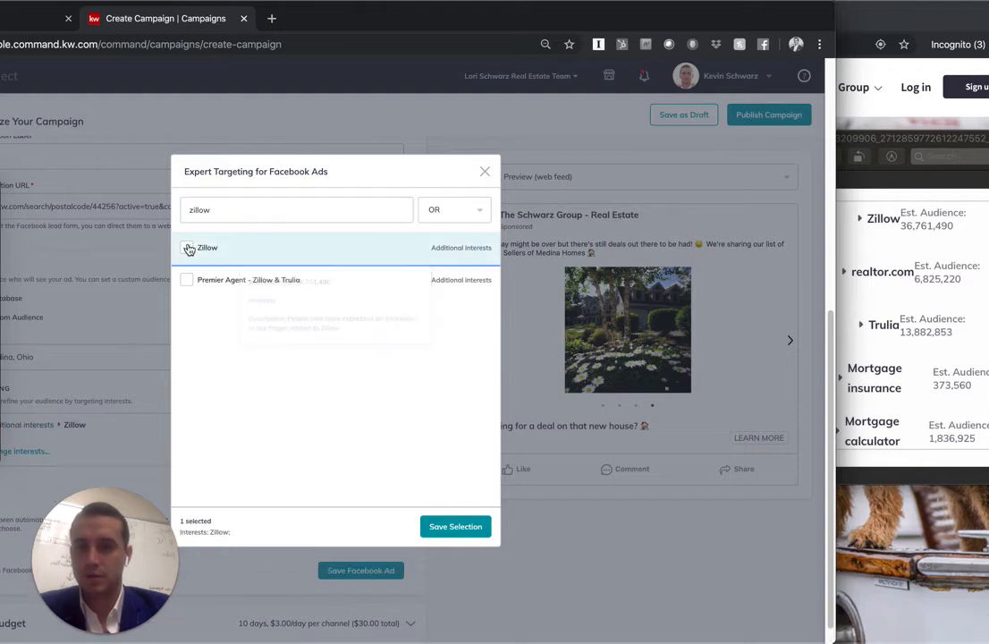
Search the interests for Realtor.com and add realtor.com to the targeting selection
double_click(229, 209)
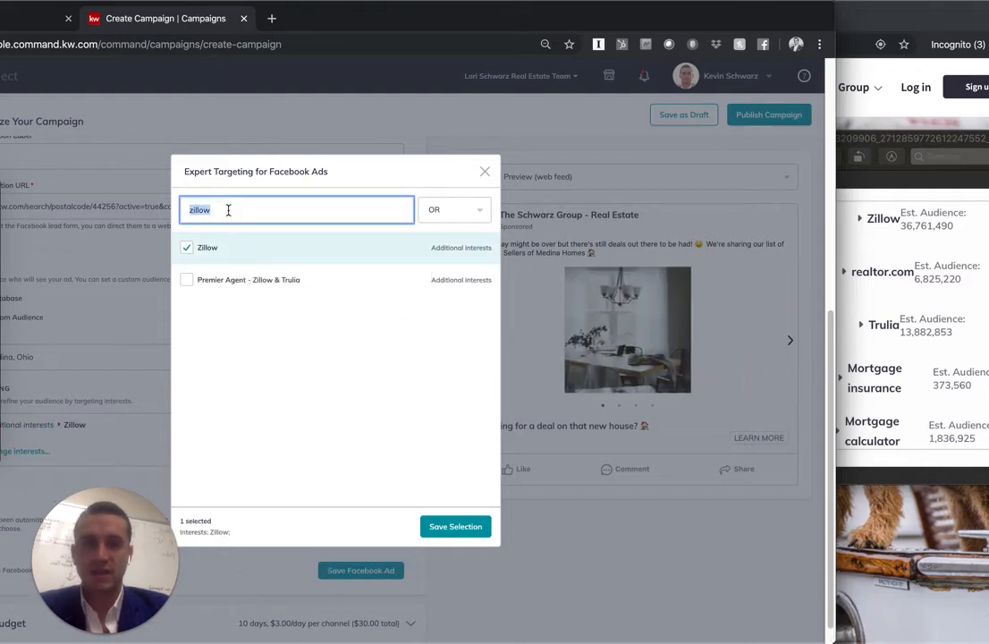
text(Realtor)
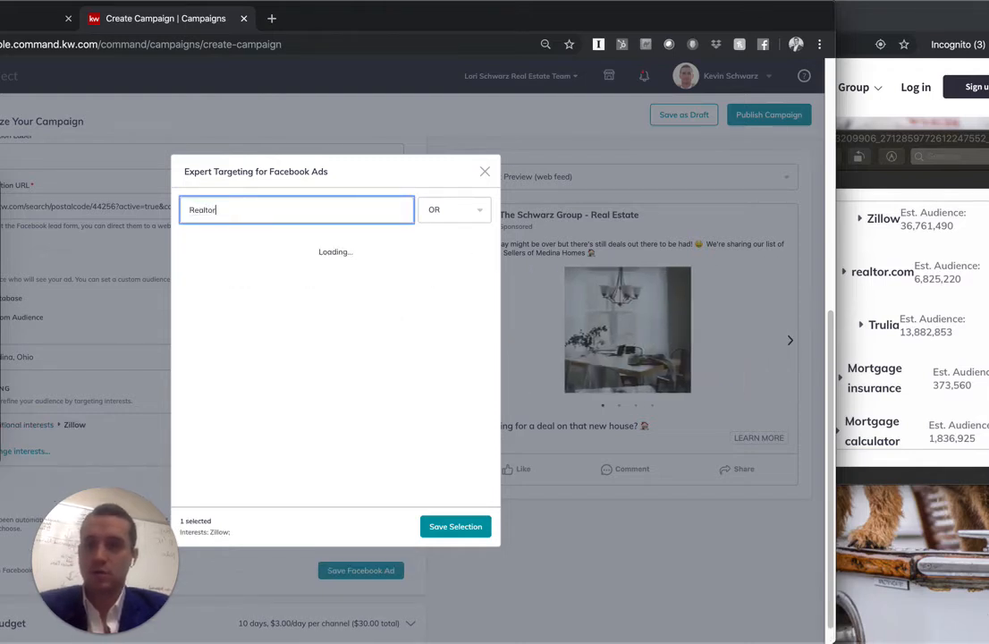
text(.com)
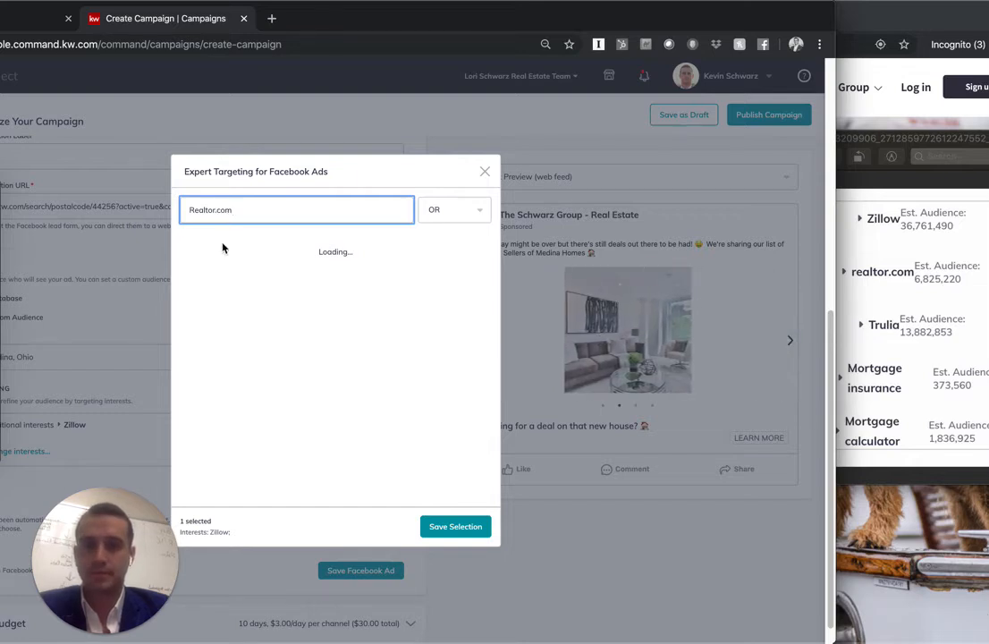
click(187, 248)
Replace the interest search with Trulia and add the Trulia interest to the selection
double_click(270, 209)
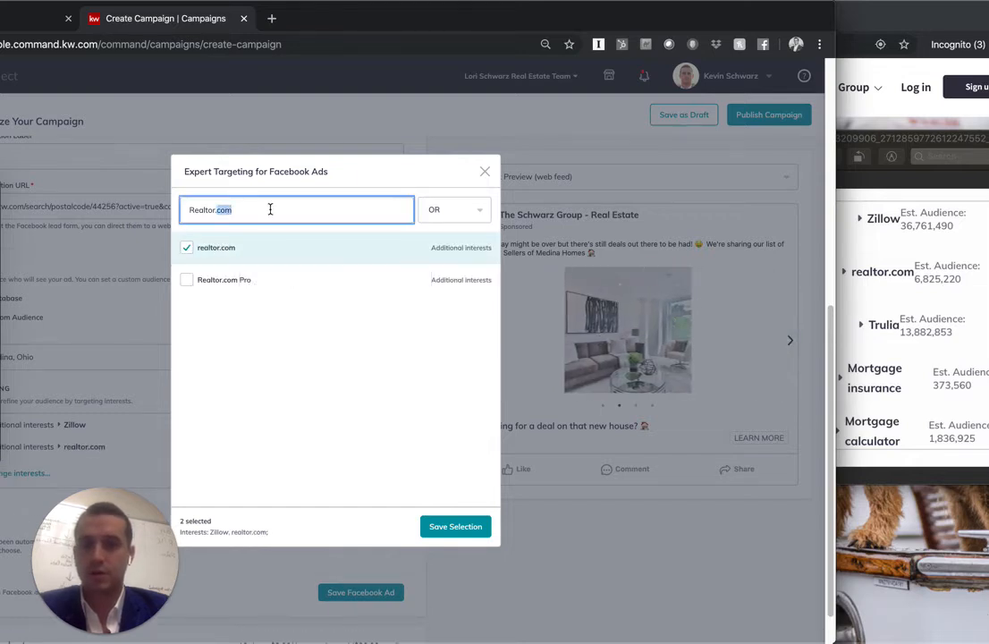
key(BackSpace)
key(BackSpace)
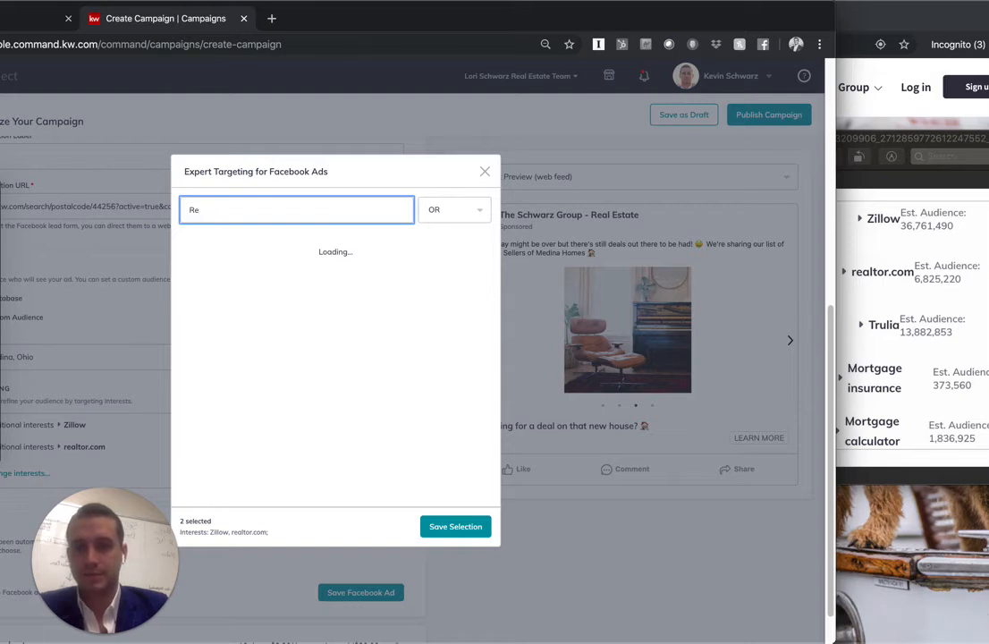
key(BackSpace)
text(Trulia)
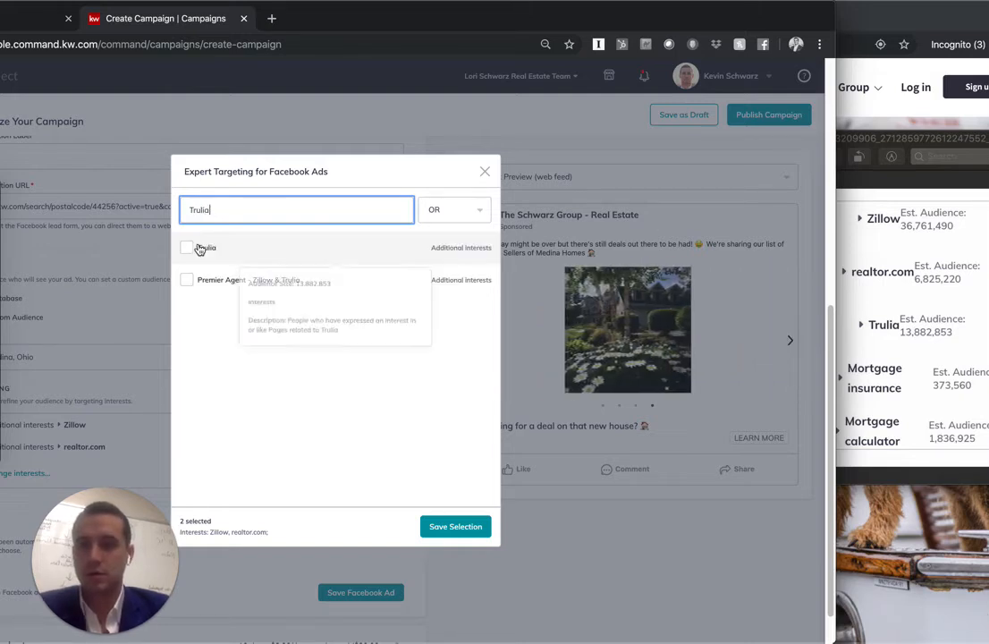
click(200, 249)
Search the interests for Mortgage Insurance and add Mortgage insurance to the selection
double_click(217, 215)
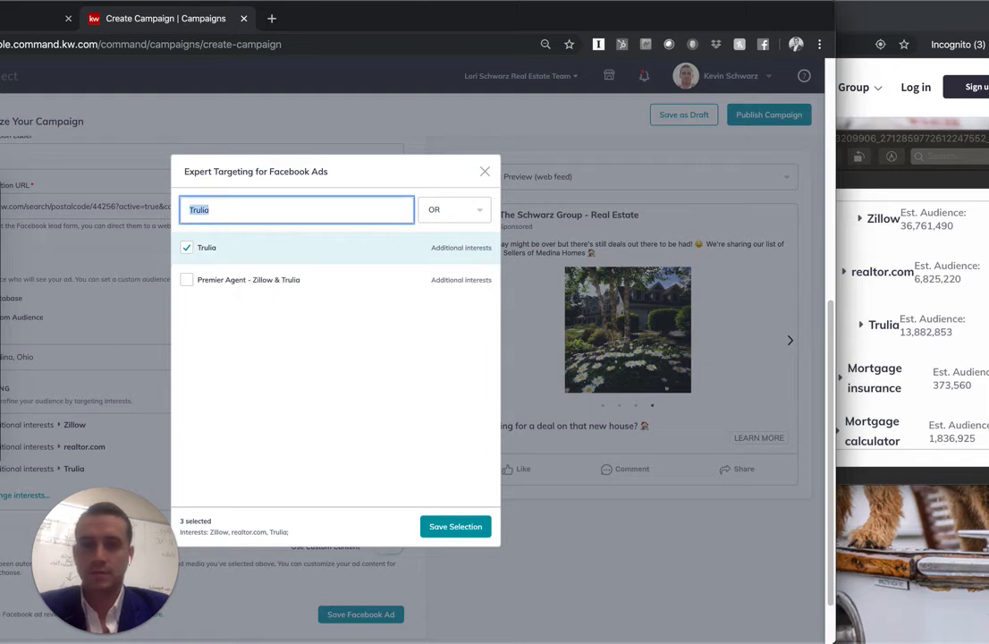
key(BackSpace)
text(Mortgage Insurance)
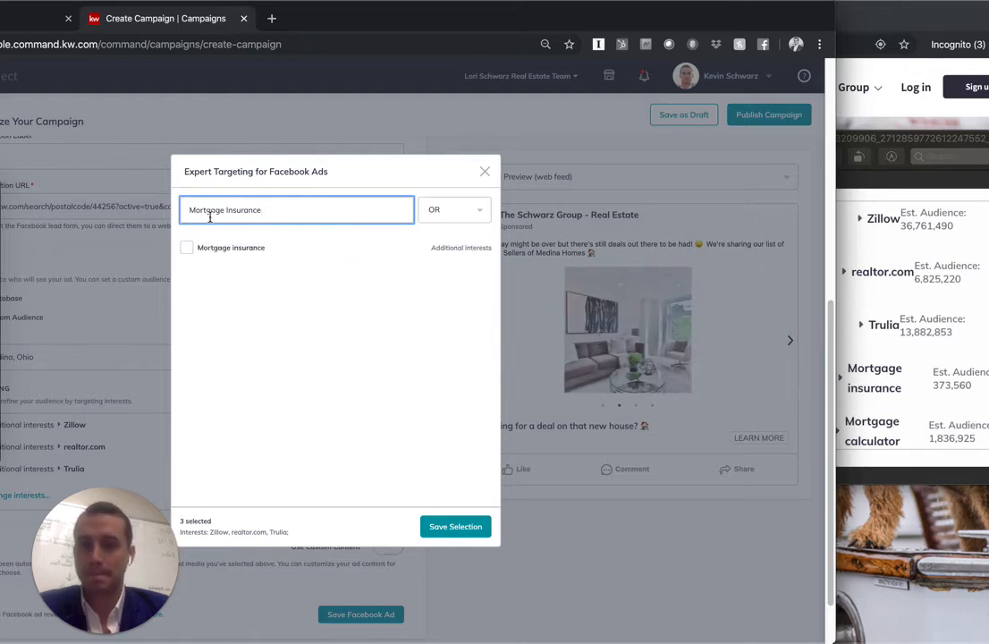
click(187, 247)
Search the interests for Mortgage Cal, add Mortgage calculator, and save the expert targeting selection
triple_click(242, 214)
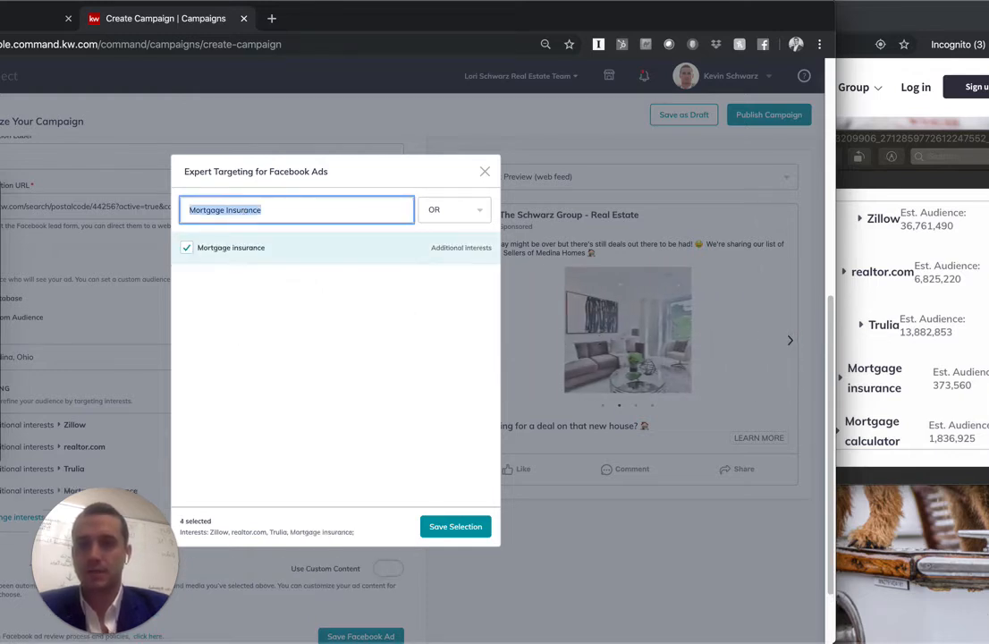
key(BackSpace)
text(Mort)
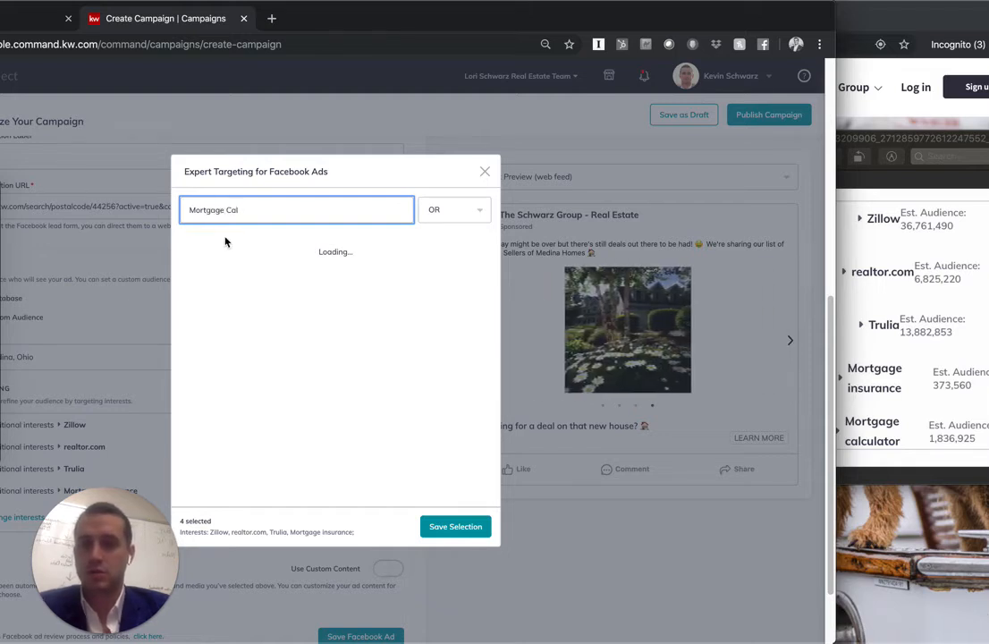
click(190, 250)
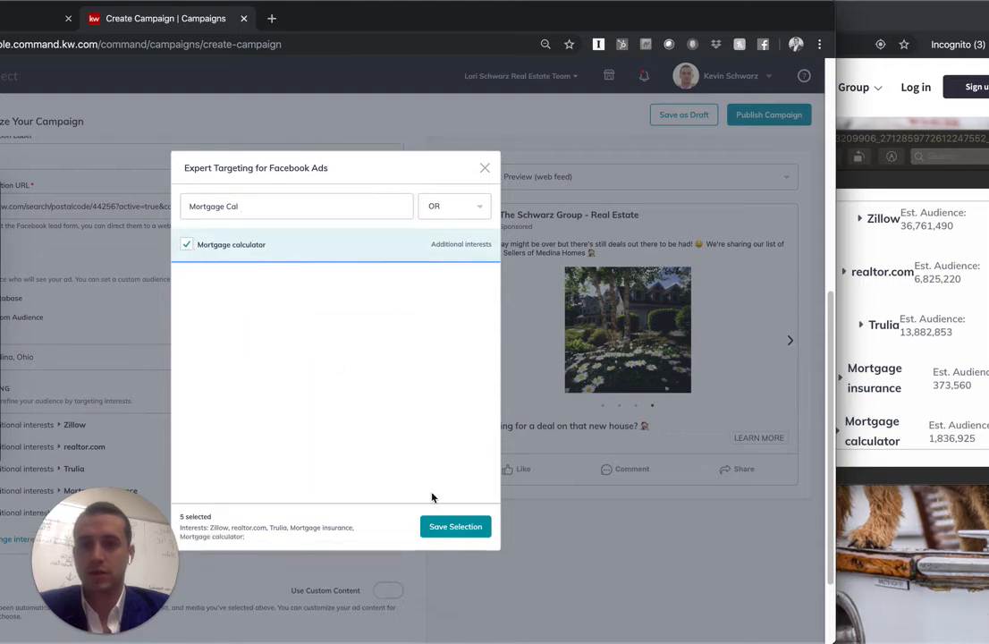
click(439, 526)
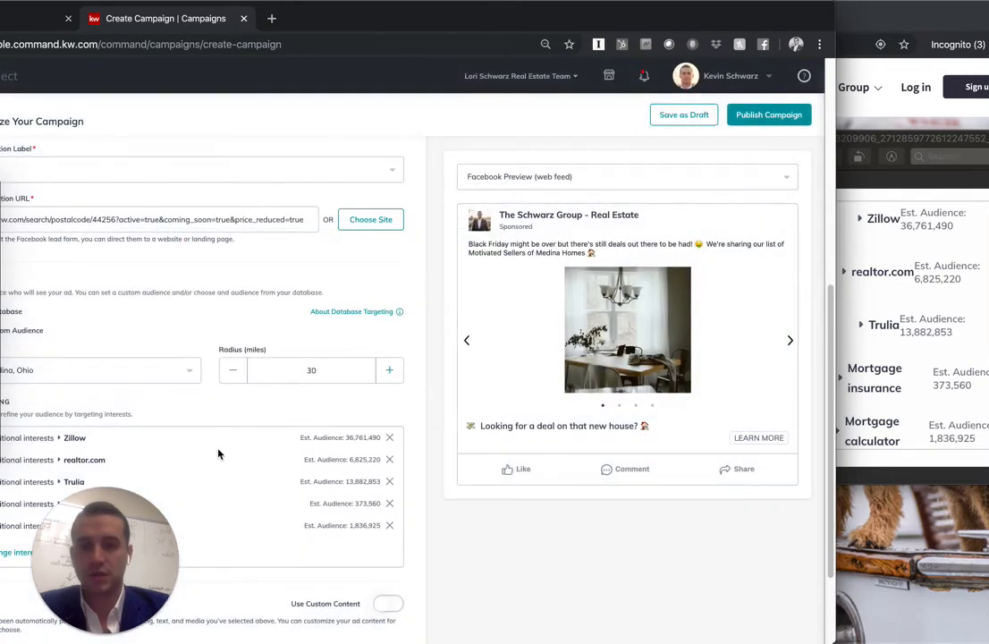
Bring the whole campaign page into view and save the Facebook ad settings with automatically populated ad content
drag(439, 10, 594, 5)
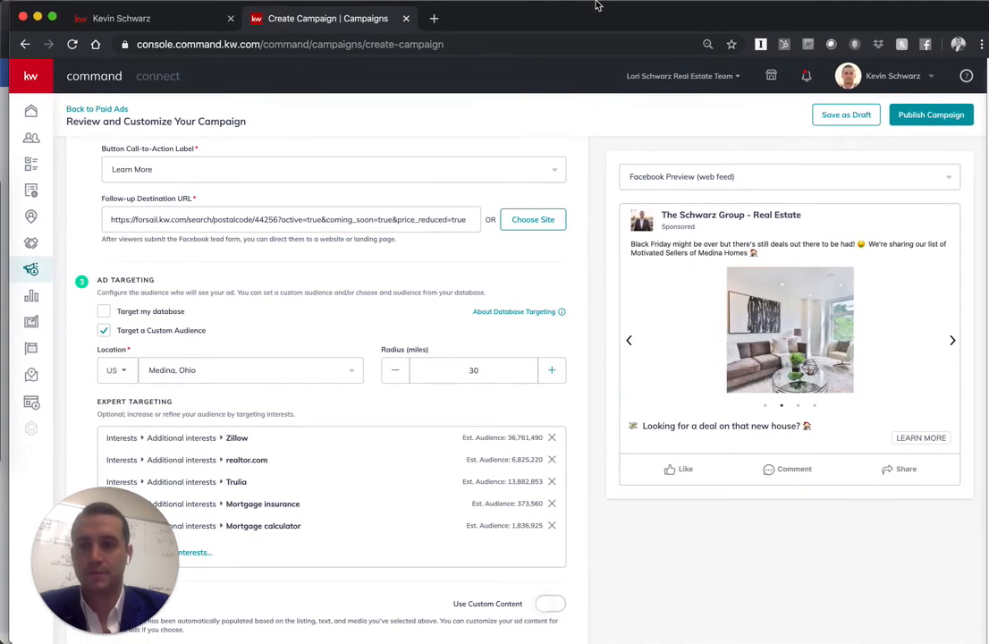
scroll(259, 340, down, 3)
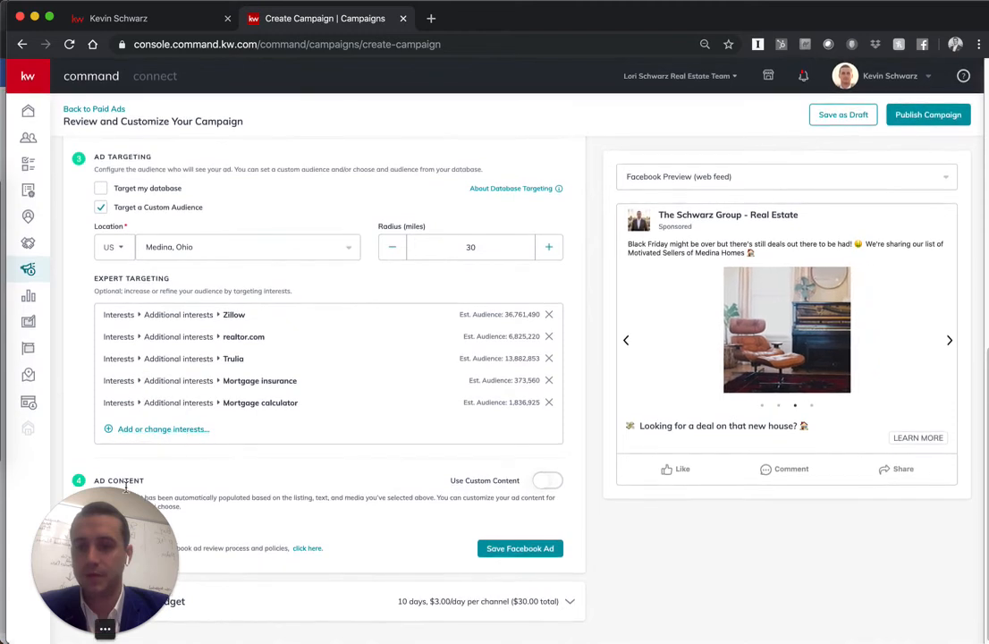
drag(135, 533, 914, 525)
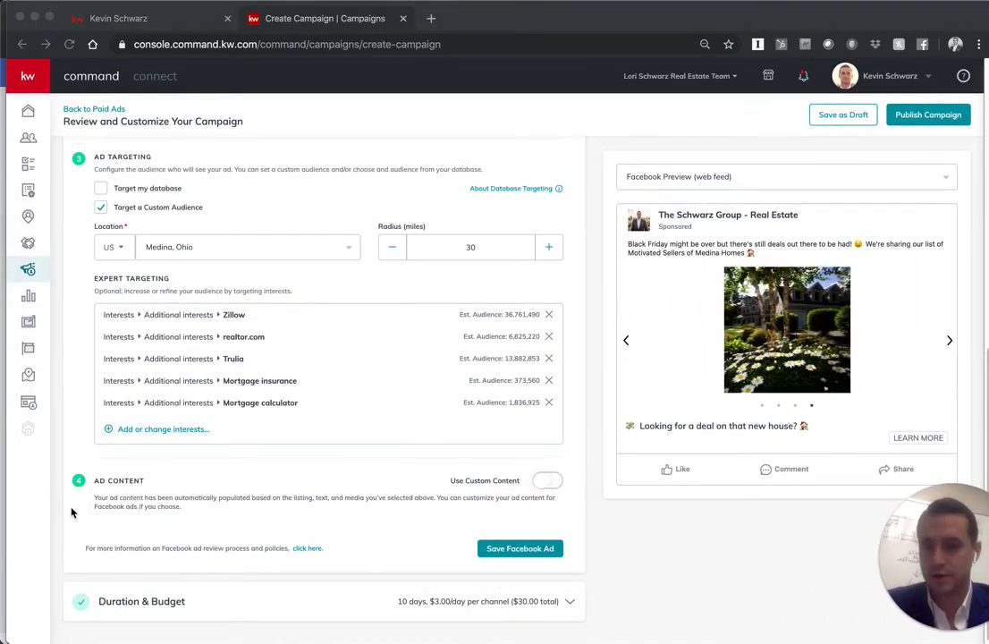
click(506, 552)
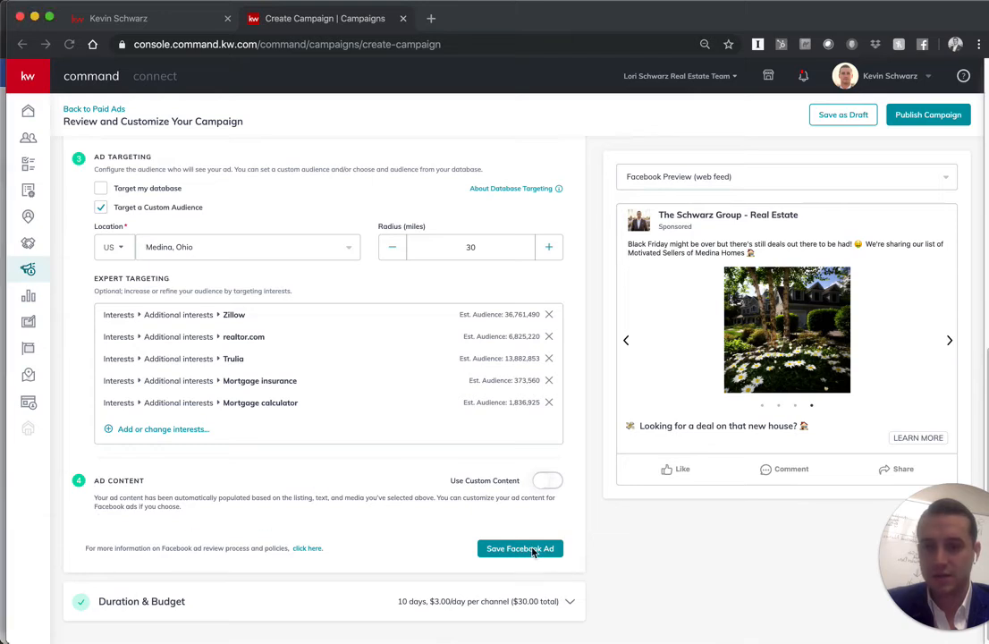
click(504, 551)
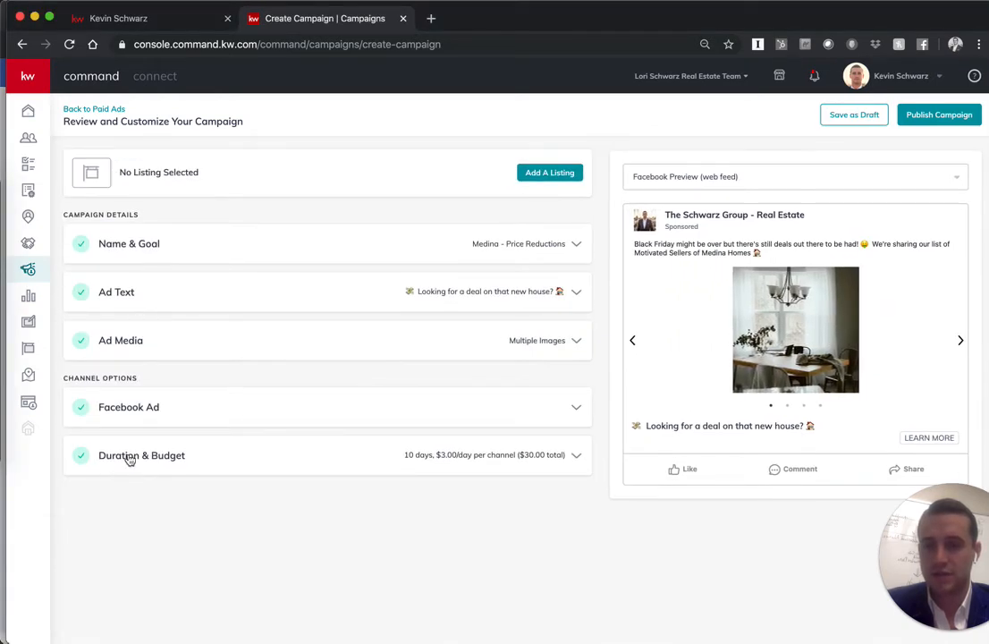
Set the campaign duration to start on Dec 6, 2019 and end on Dec 11, 2019
click(130, 457)
scroll(179, 519, down, 1)
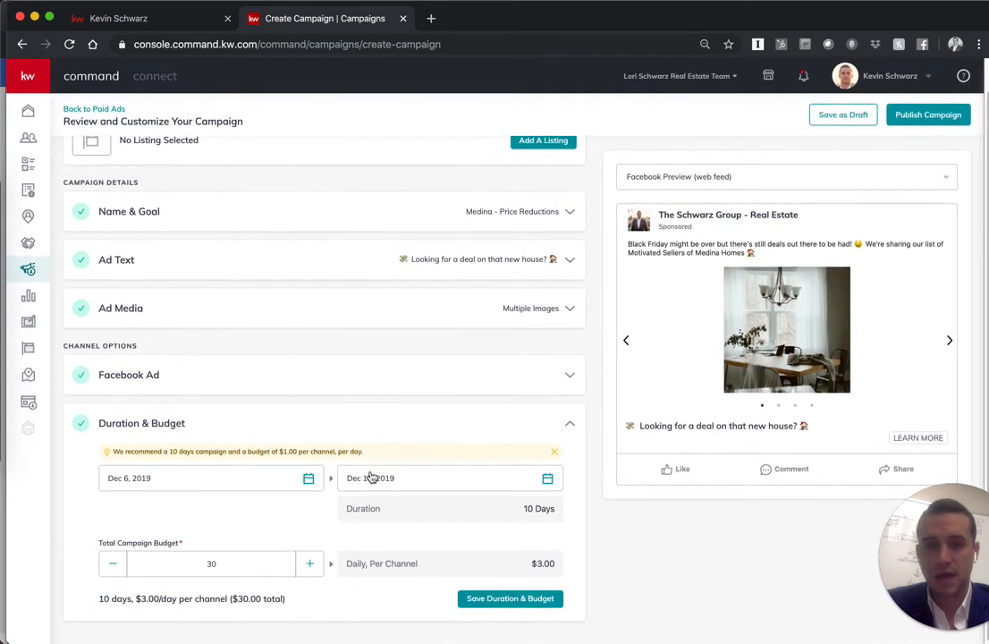
click(237, 477)
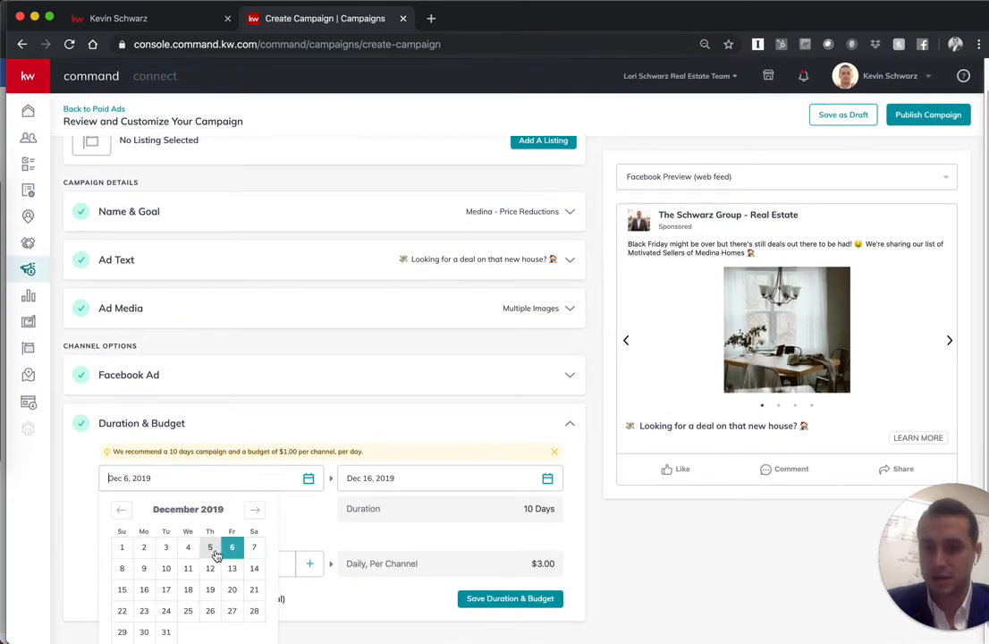
click(232, 552)
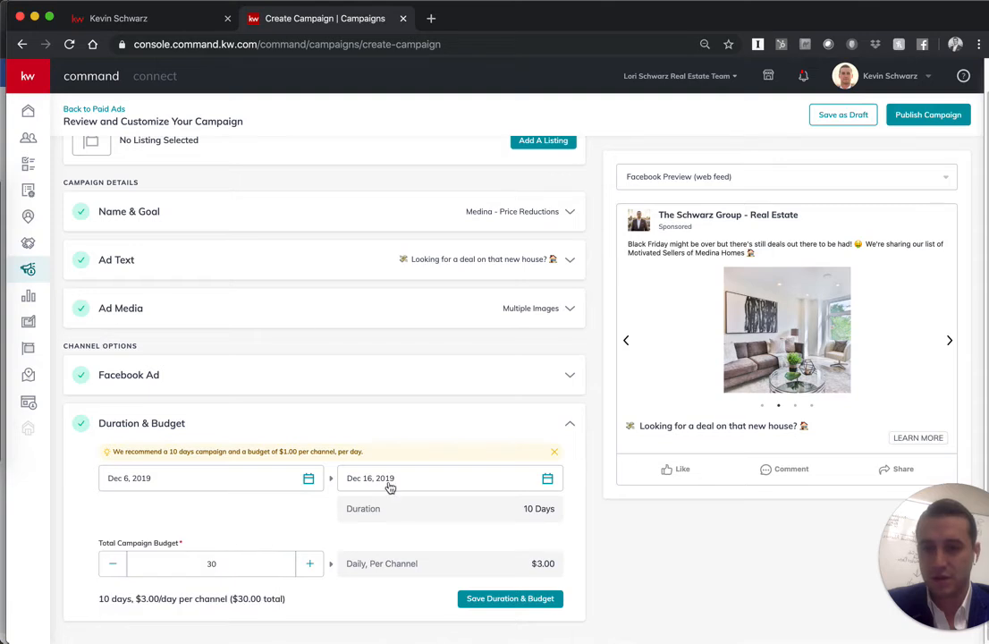
click(374, 480)
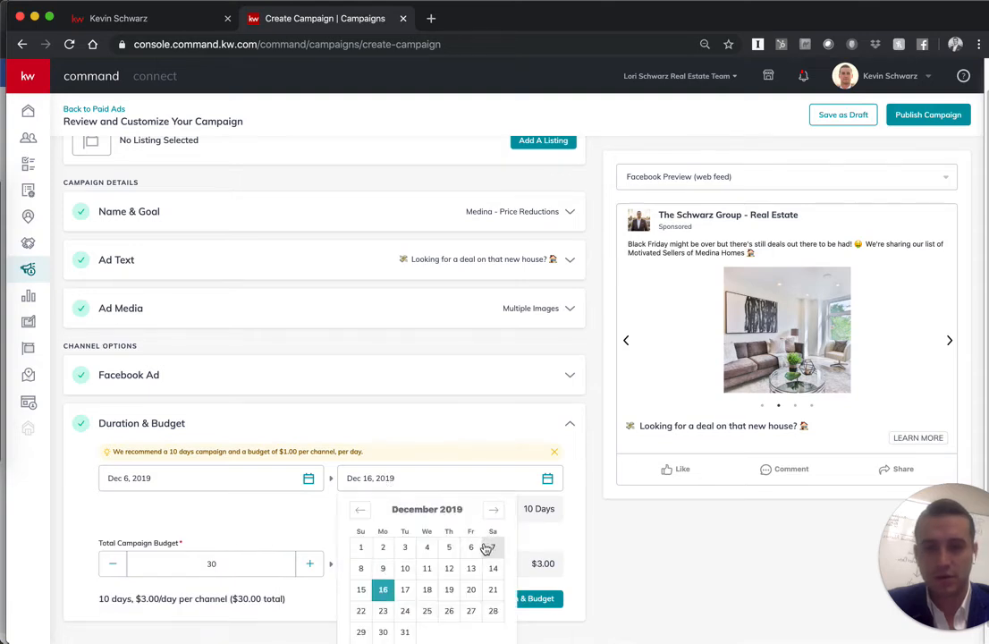
click(403, 569)
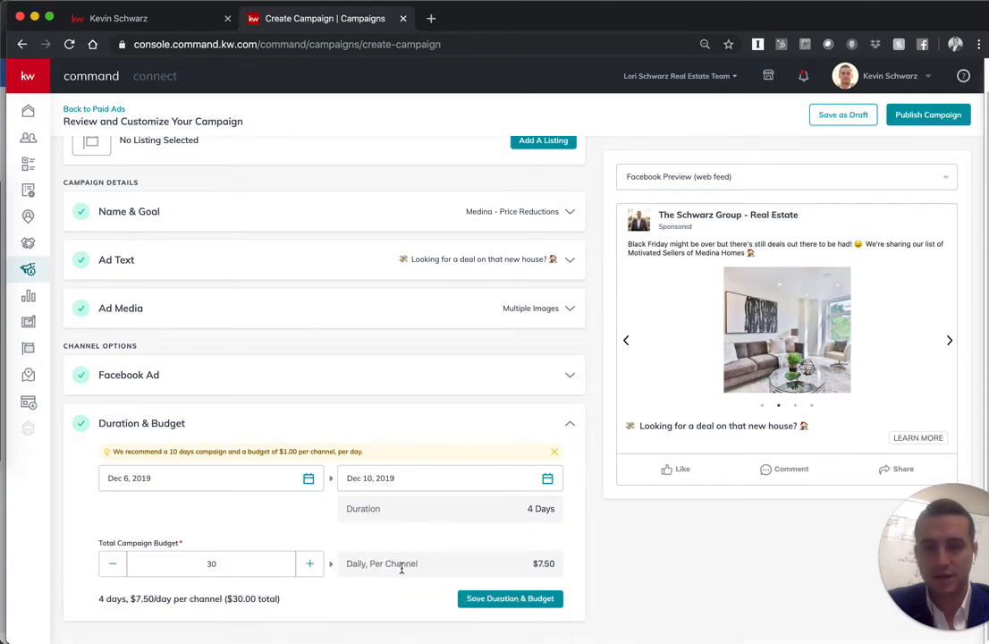
click(374, 479)
click(427, 569)
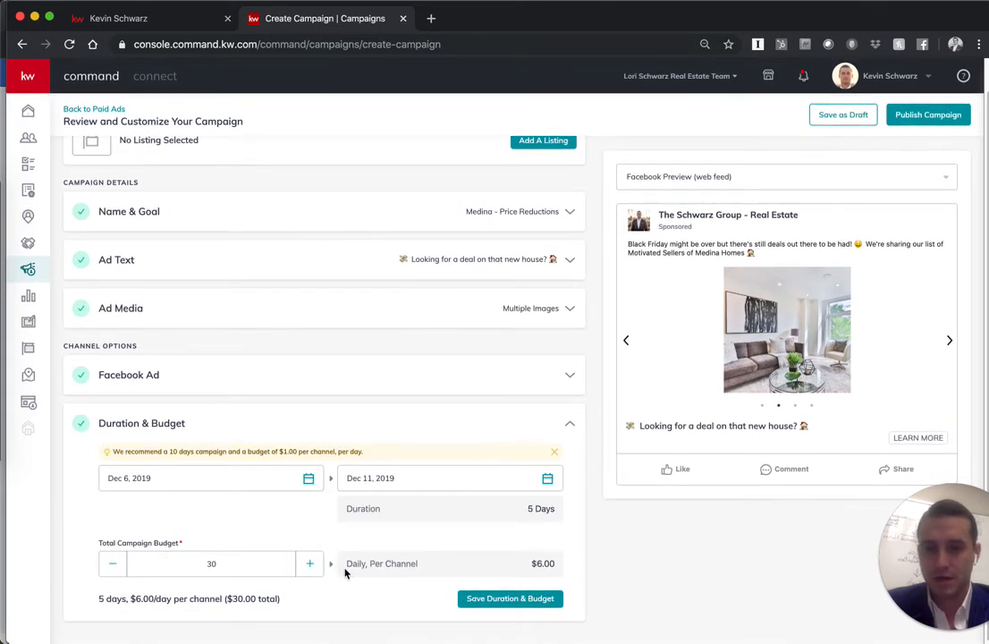
Lower the total campaign budget to $25 and save the duration and budget settings
click(113, 563)
click(113, 564)
click(113, 563)
click(112, 564)
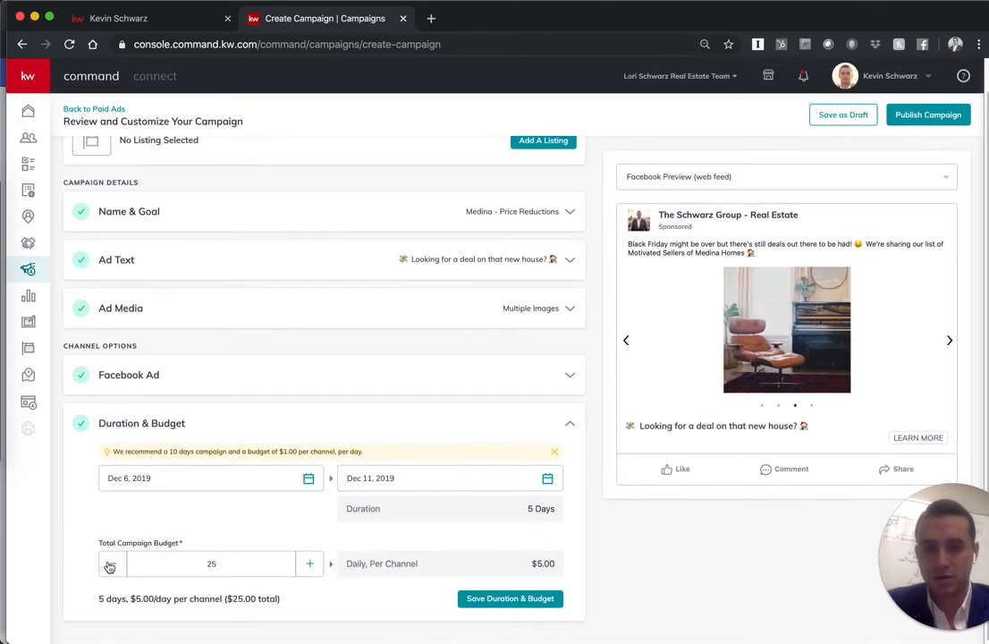
click(113, 564)
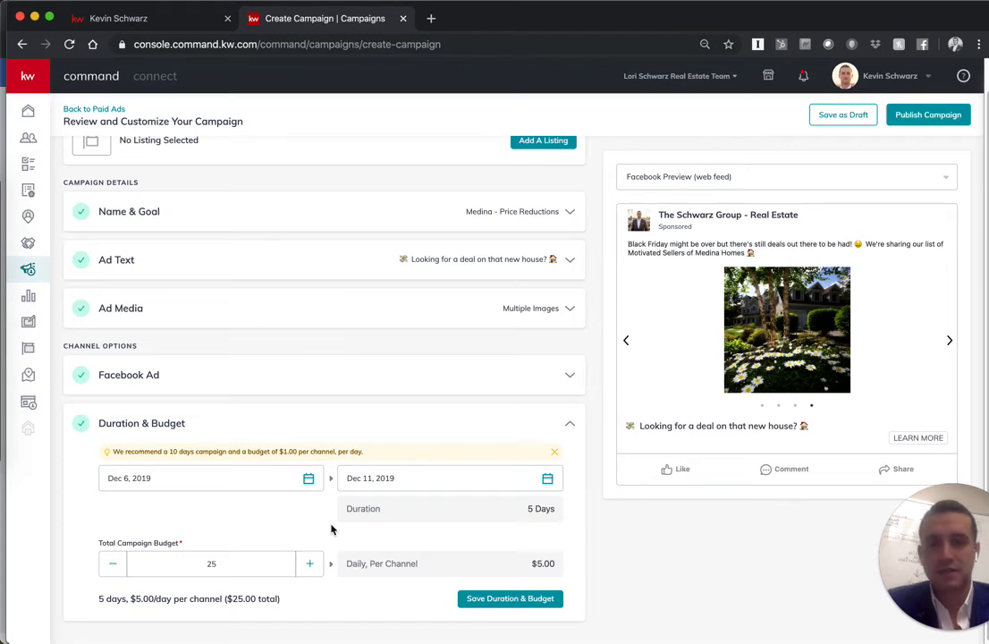
scroll(333, 445, down, 1)
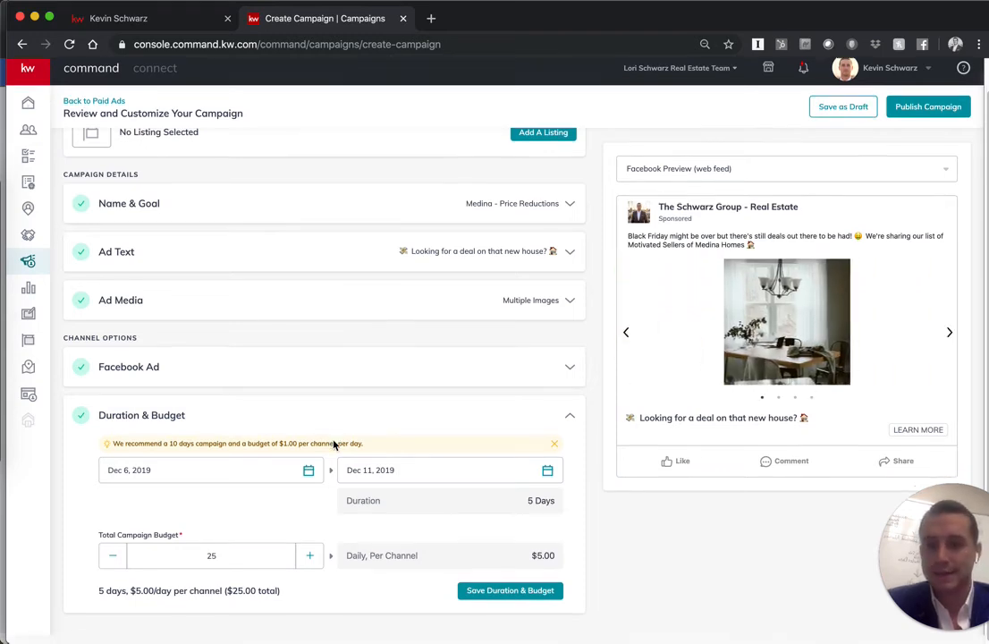
click(507, 591)
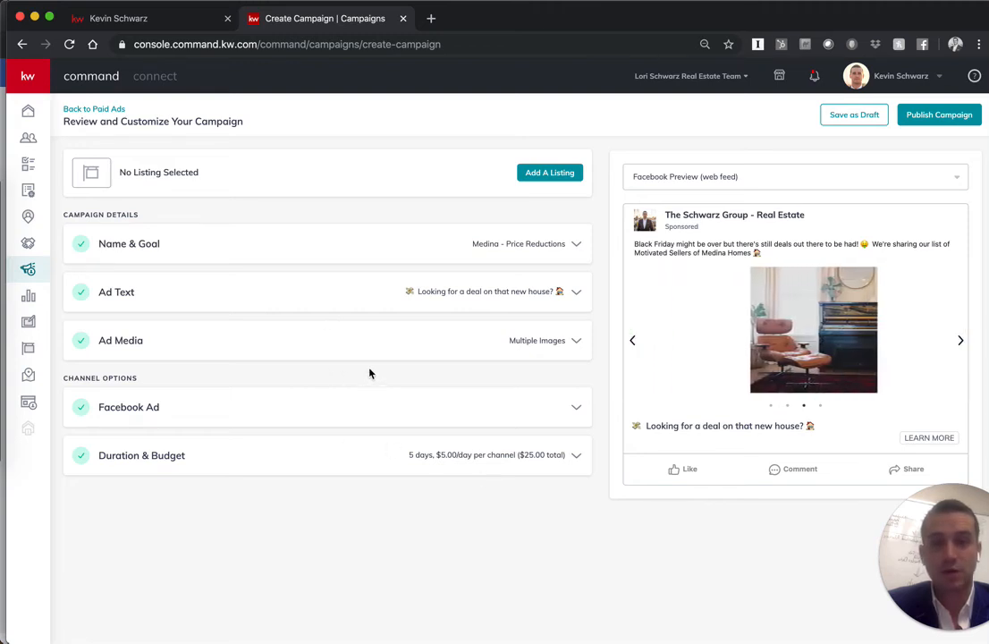
Publish the campaign, creating it with the preselected Visa payment profile
click(912, 116)
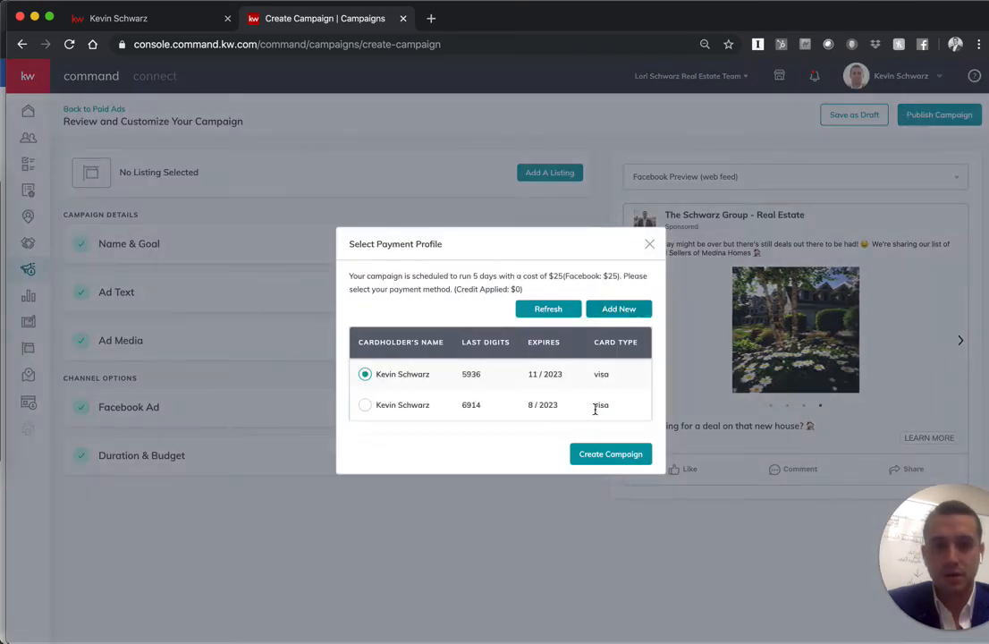
click(592, 453)
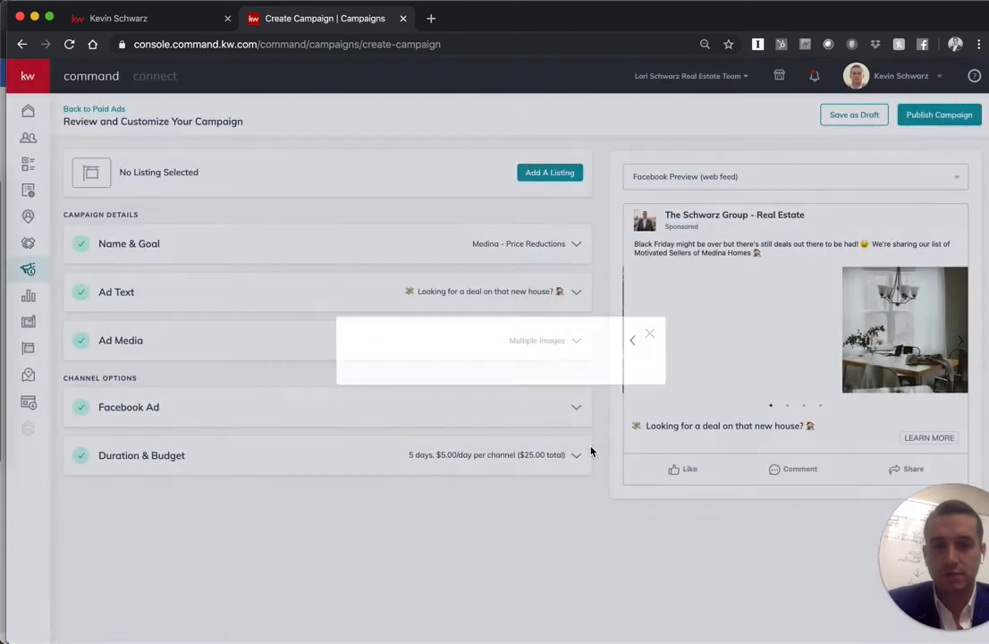